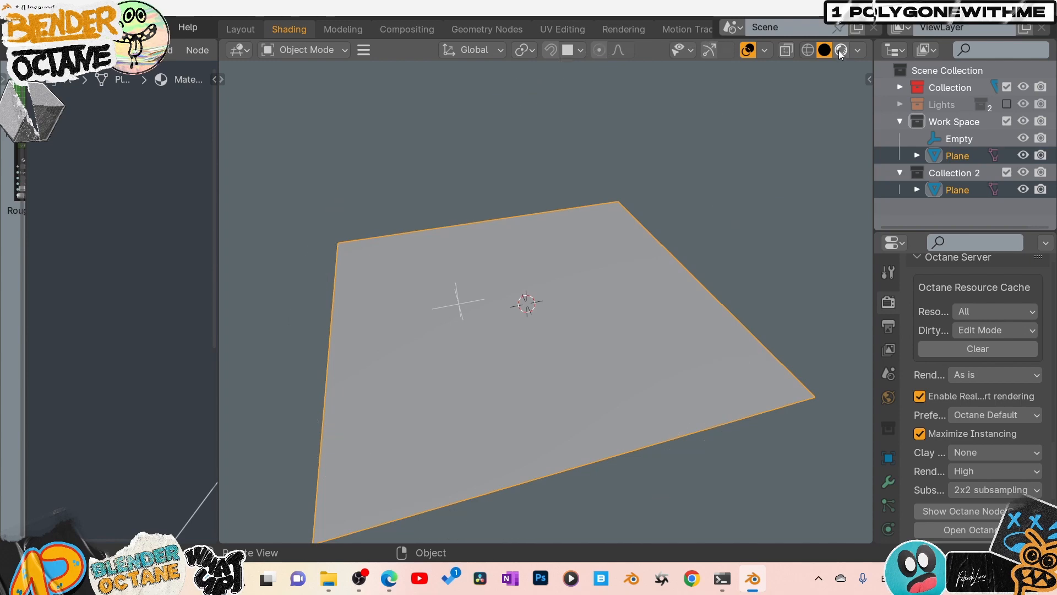
Show the viewport in rendered shading and add a cube mesh on the ground plane
key("shift+z")
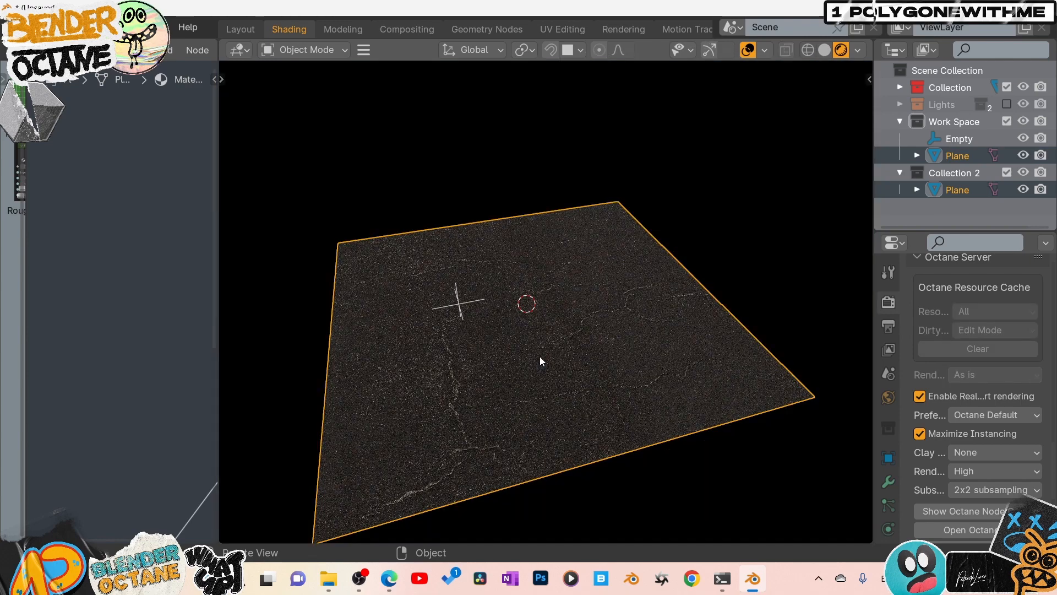
middle_click_drag(540, 356, 525, 336)
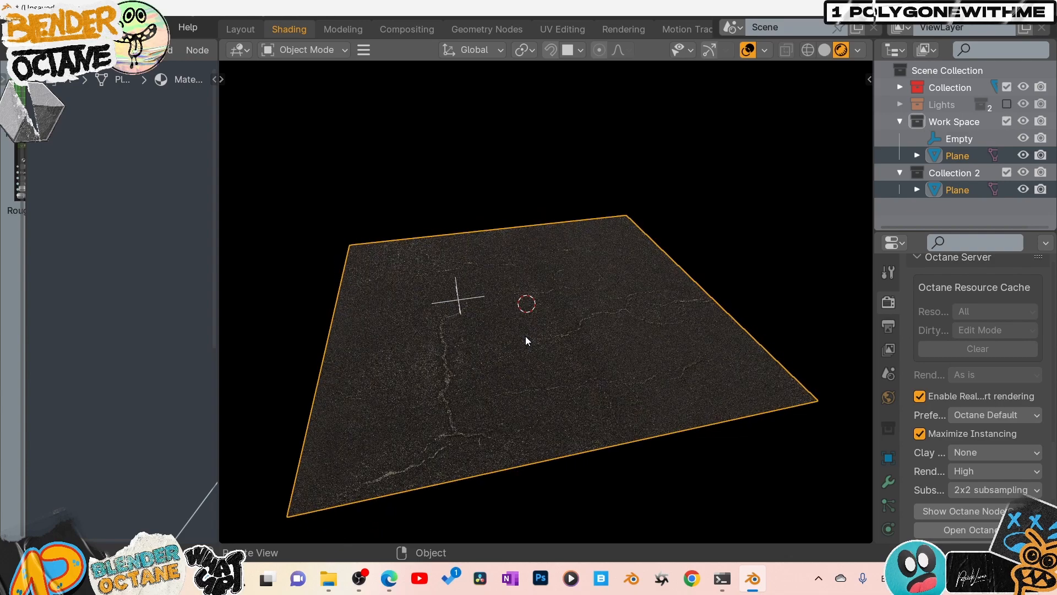
key("shift+a")
mouse_move(525, 203)
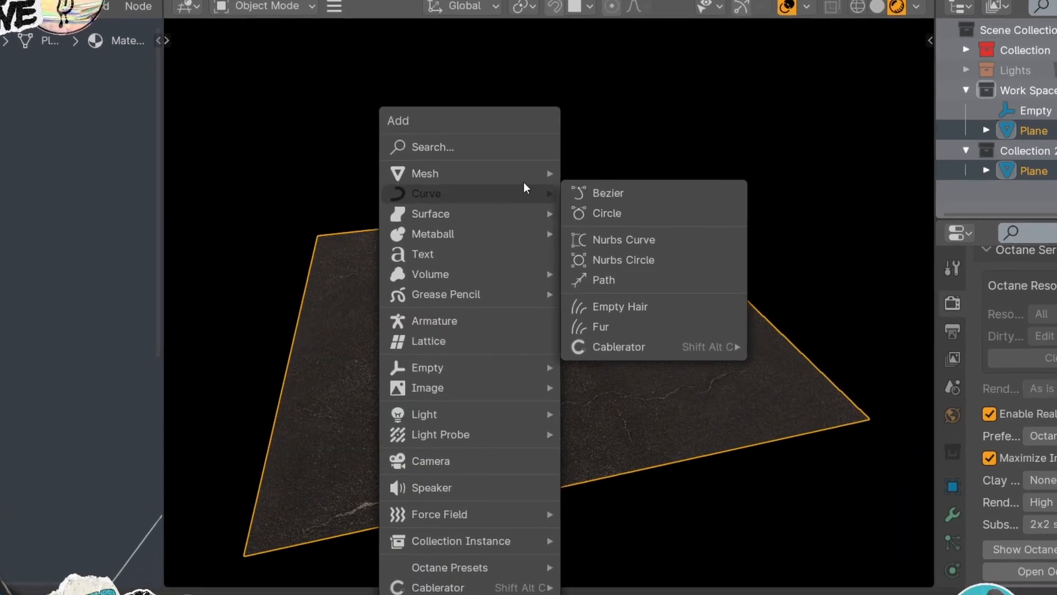
mouse_move(523, 175)
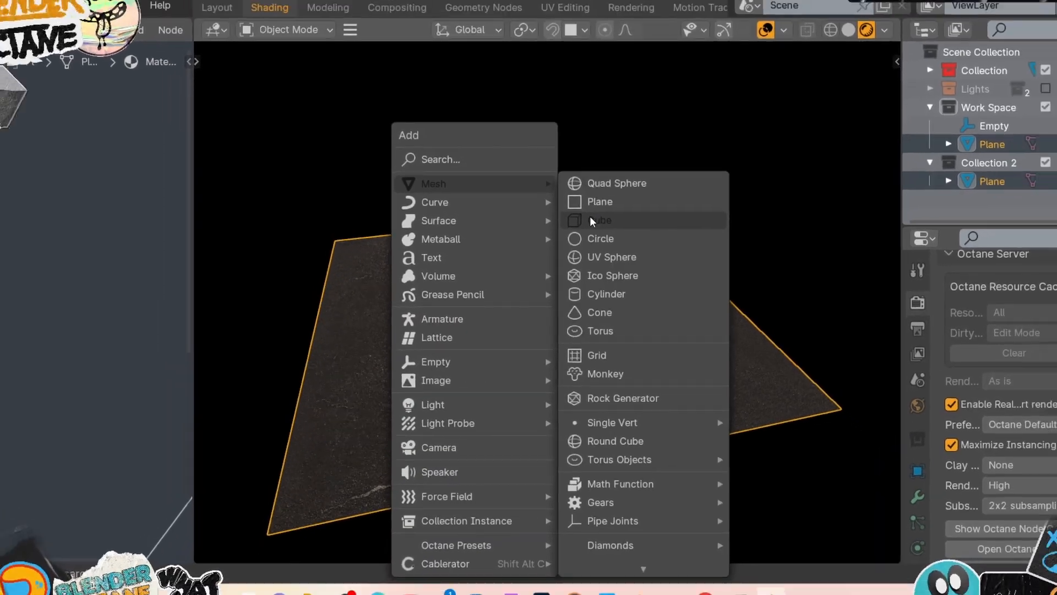
left_click(594, 222)
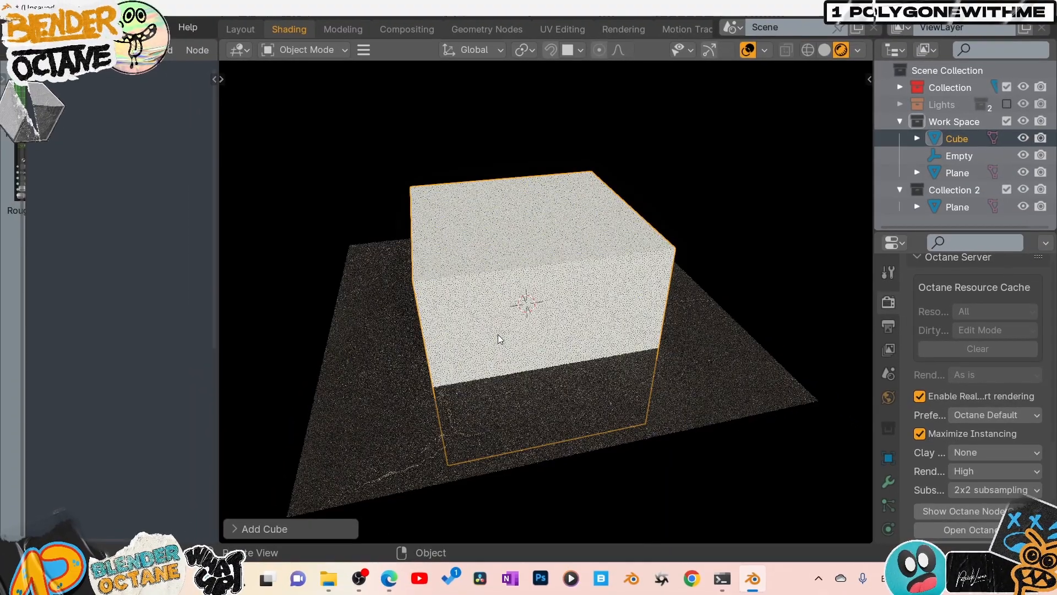
Raise the cube along the Z axis until its base sits on the ground plane, turning on snapping for the final adjustment
key("g")
key("z")
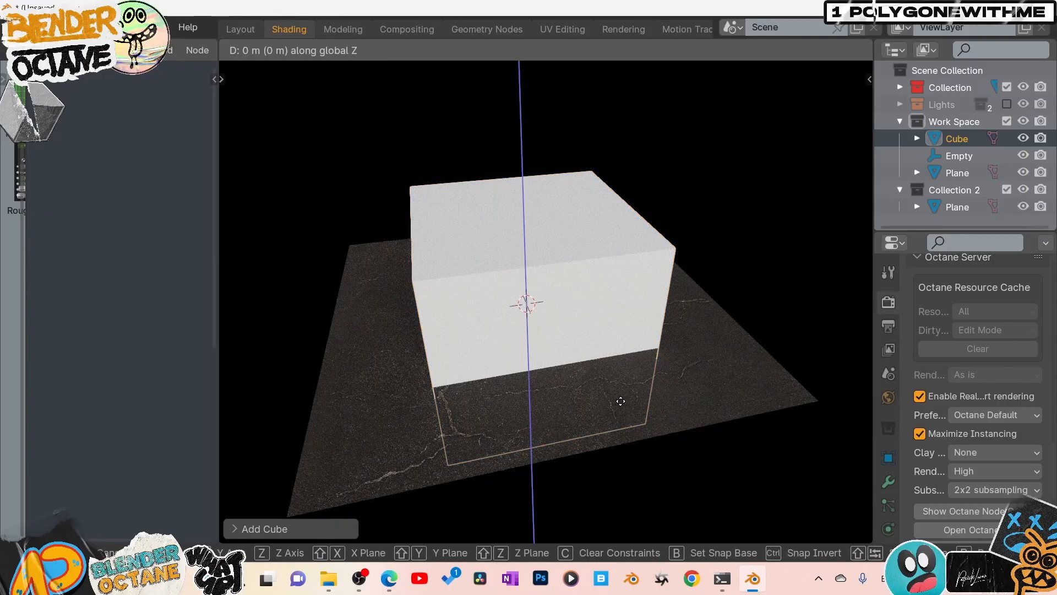
left_click(614, 216)
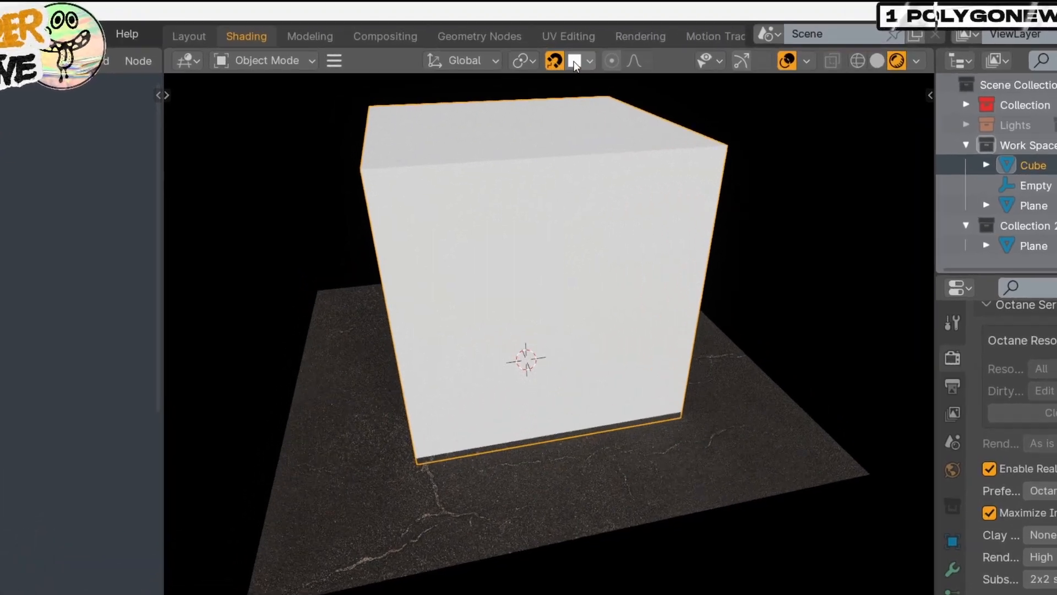
left_click(574, 61)
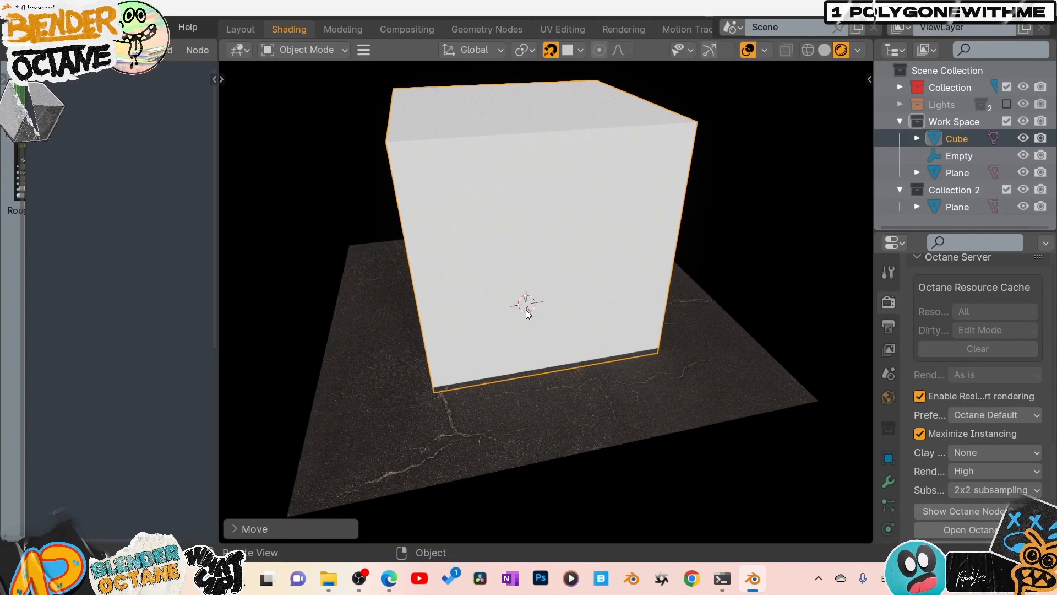
key("g")
key("z")
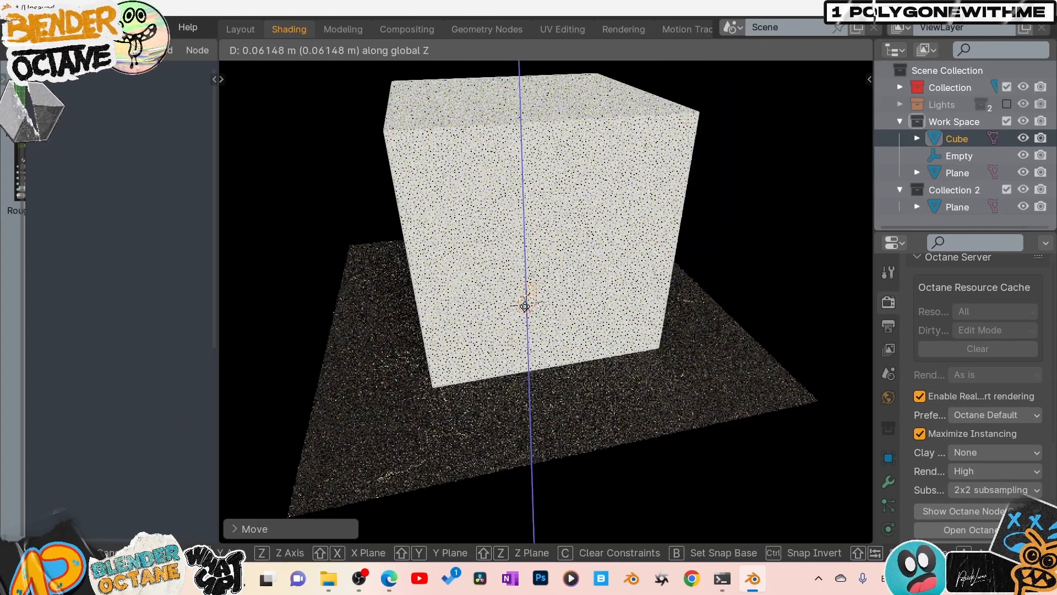
left_click(525, 307)
middle_click_drag(564, 332, 637, 250)
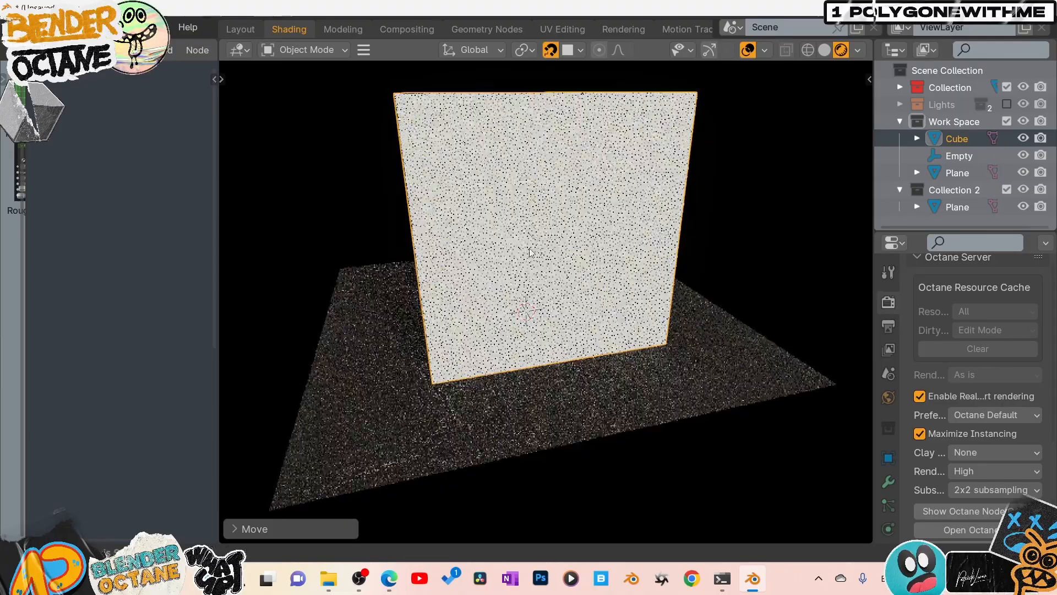
middle_click_drag(530, 253, 655, 336)
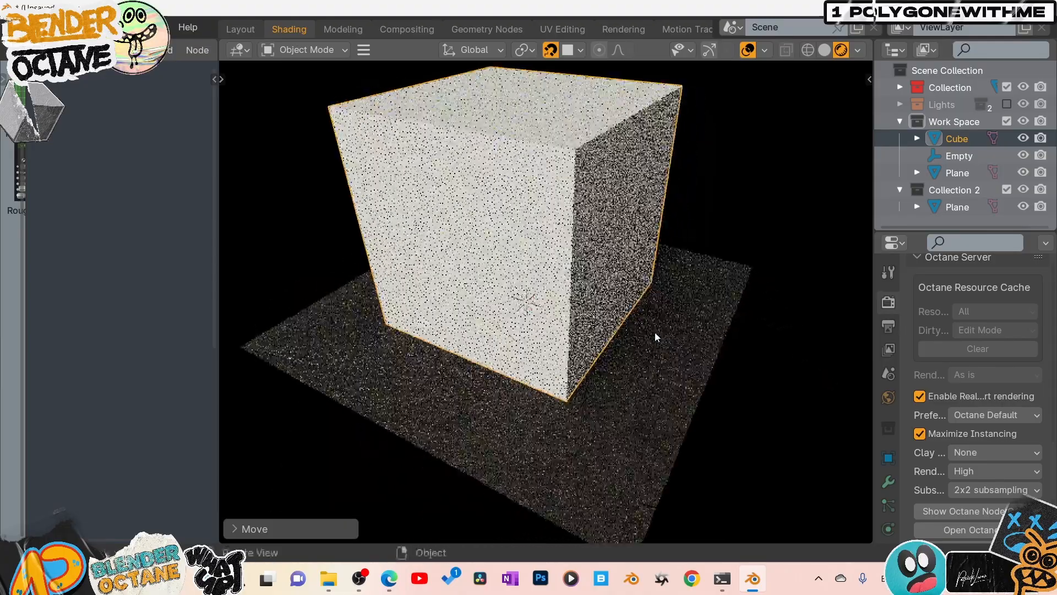
Scale the cube down and lower it along Z by about 0.54 m so it rests on the ground plane
key("s")
left_click(555, 296)
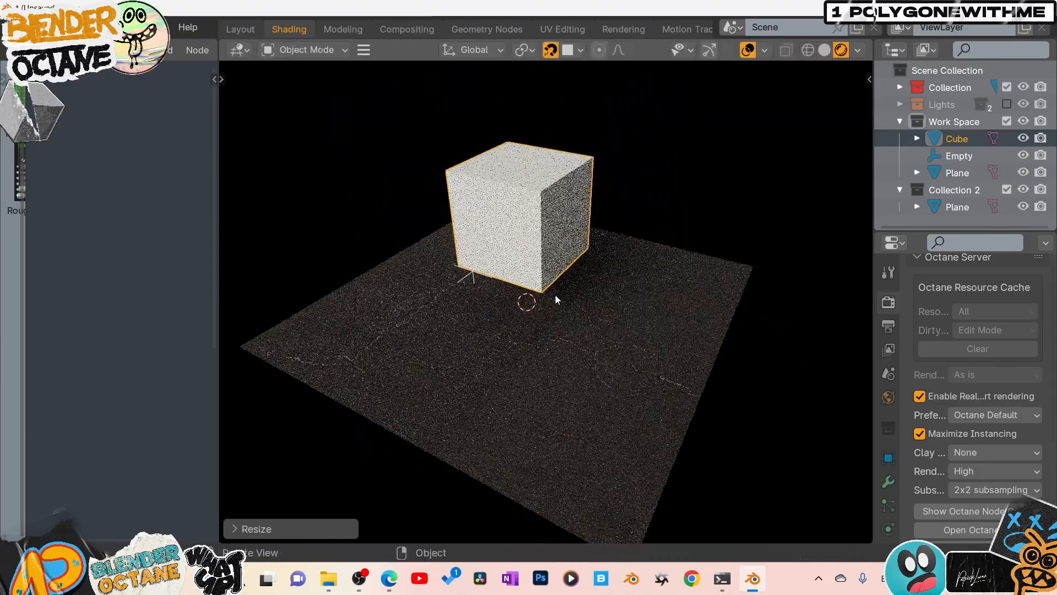
middle_click_drag(555, 300, 630, 299)
key("g")
key("z")
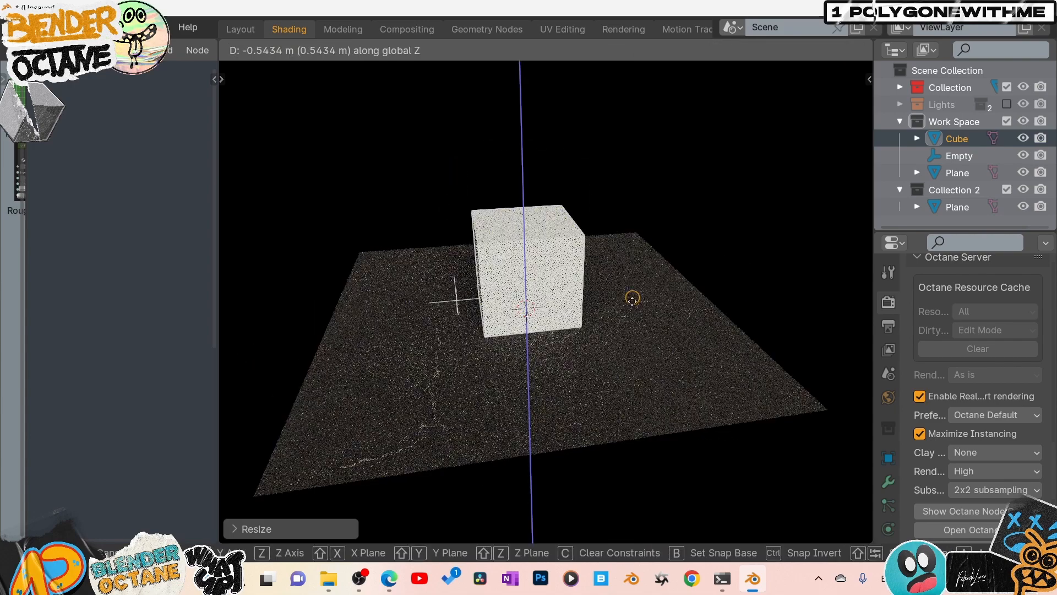
left_click(615, 352)
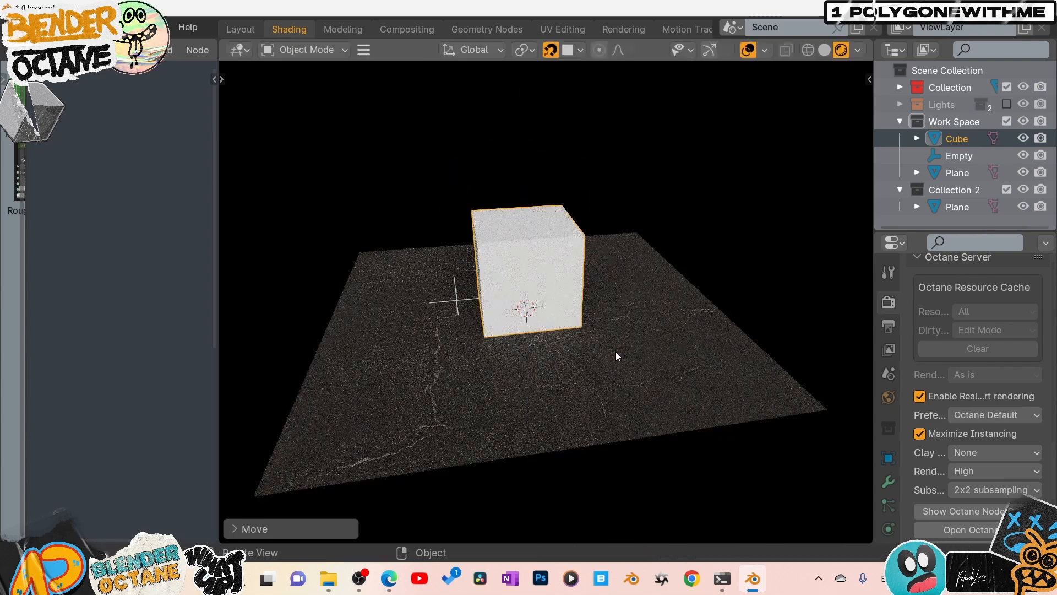
Turn off snapping and apply the cube's scale
left_click(552, 49)
key("ctrl+a")
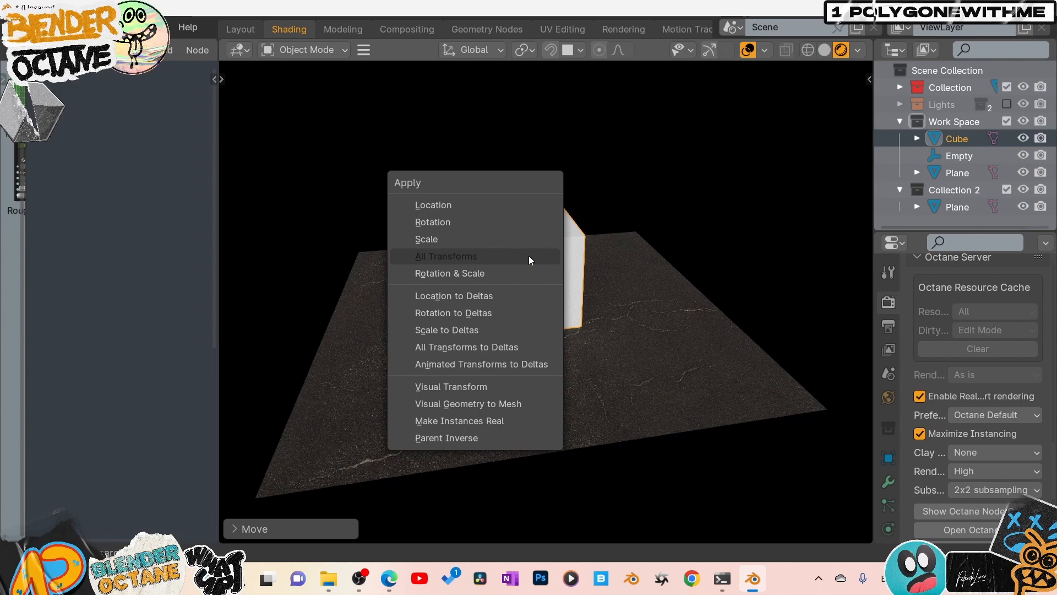
left_click(497, 237)
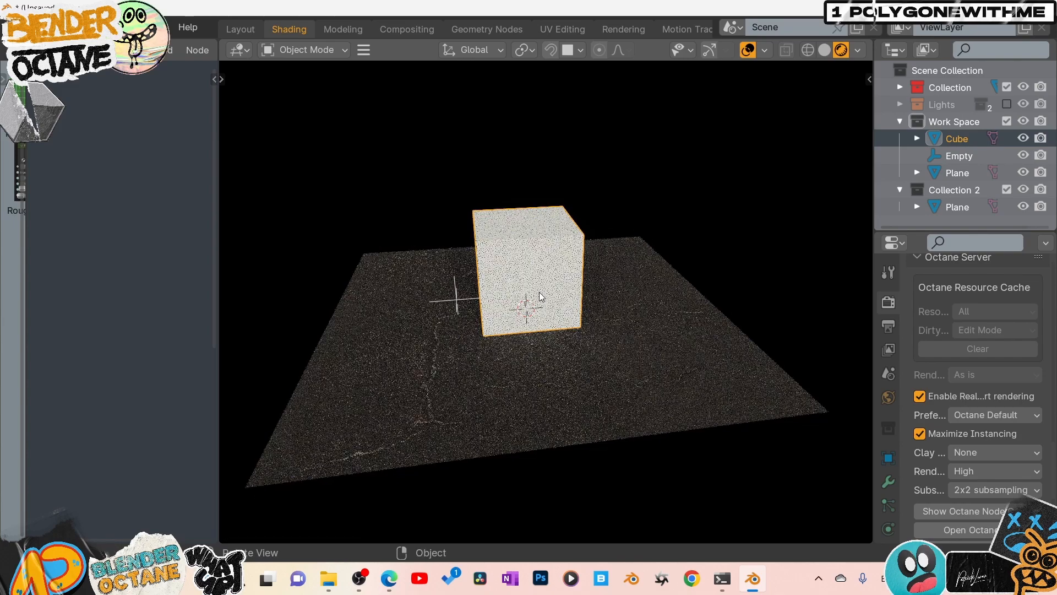
Check where the cube meets the ground, keep the cube selected, and widen the shader editor beside the viewport
scroll(538, 302, "up", 2)
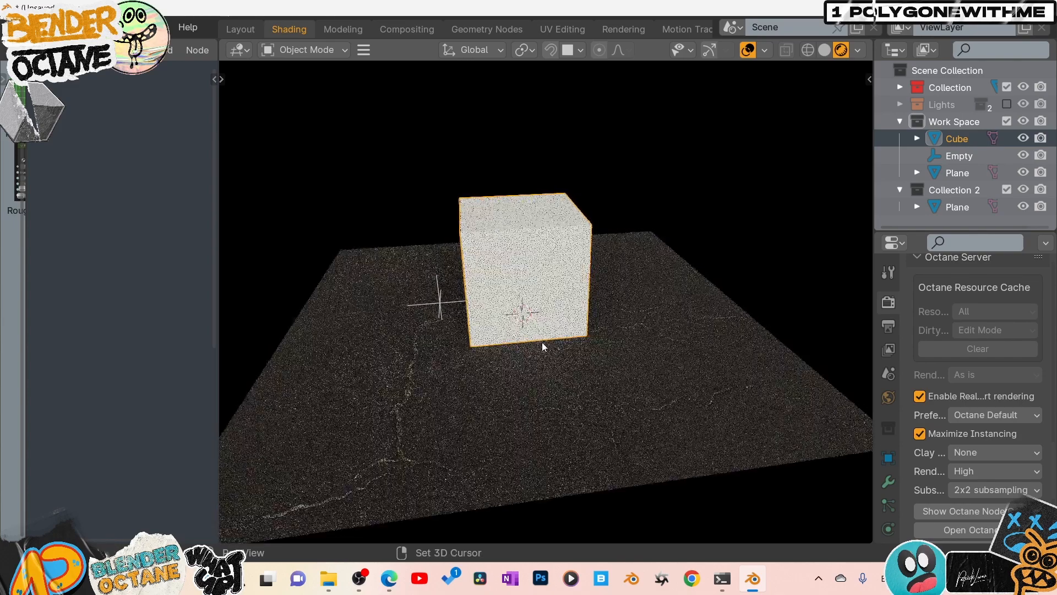
scroll(511, 286, "up", 4)
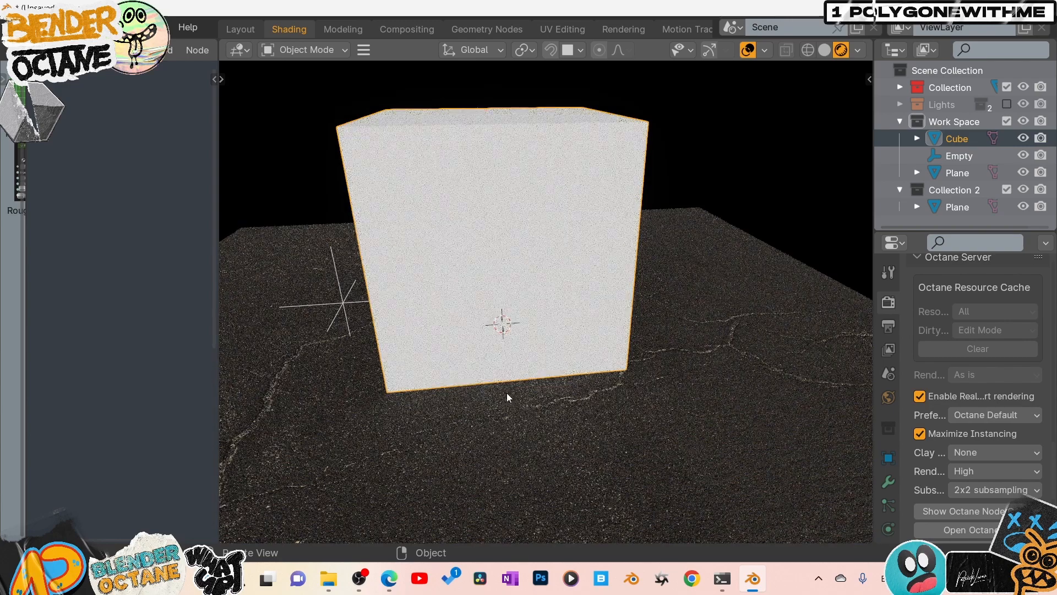
left_click(511, 398)
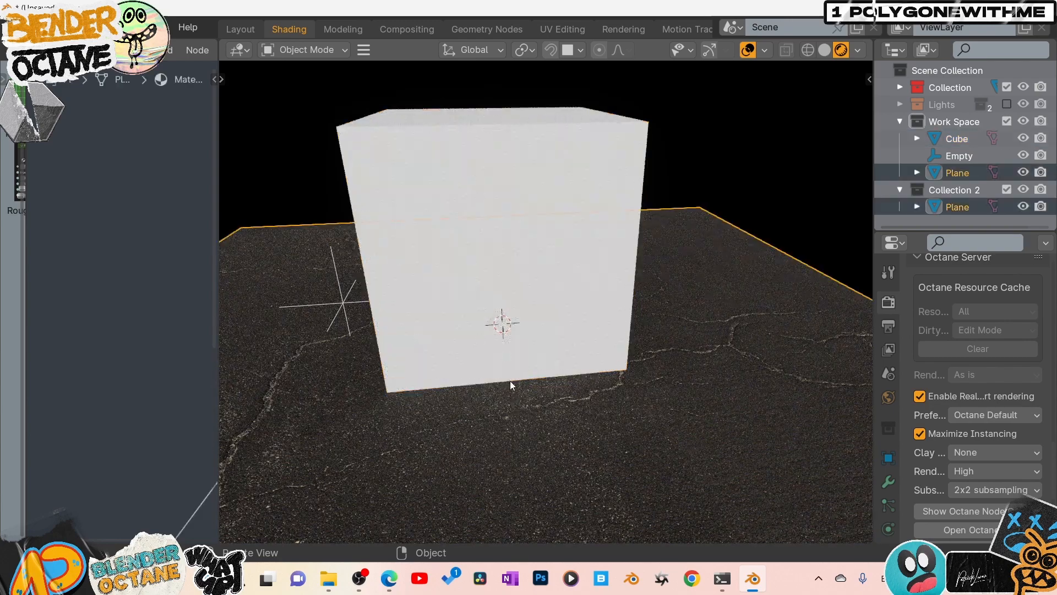
left_click(434, 247)
scroll(233, 223, "down", 3)
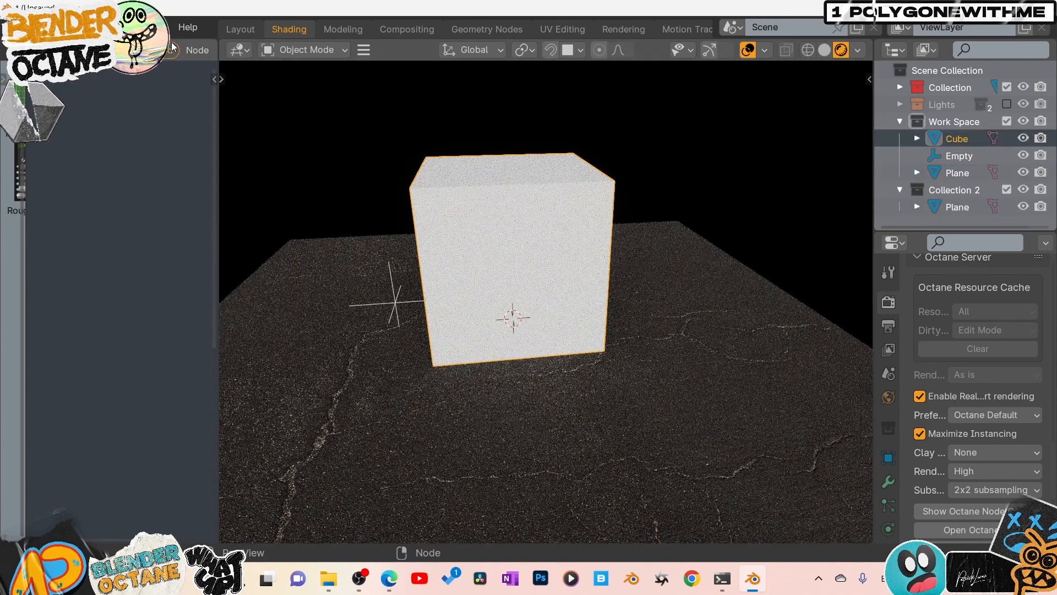
left_click_drag(218, 218, 395, 218)
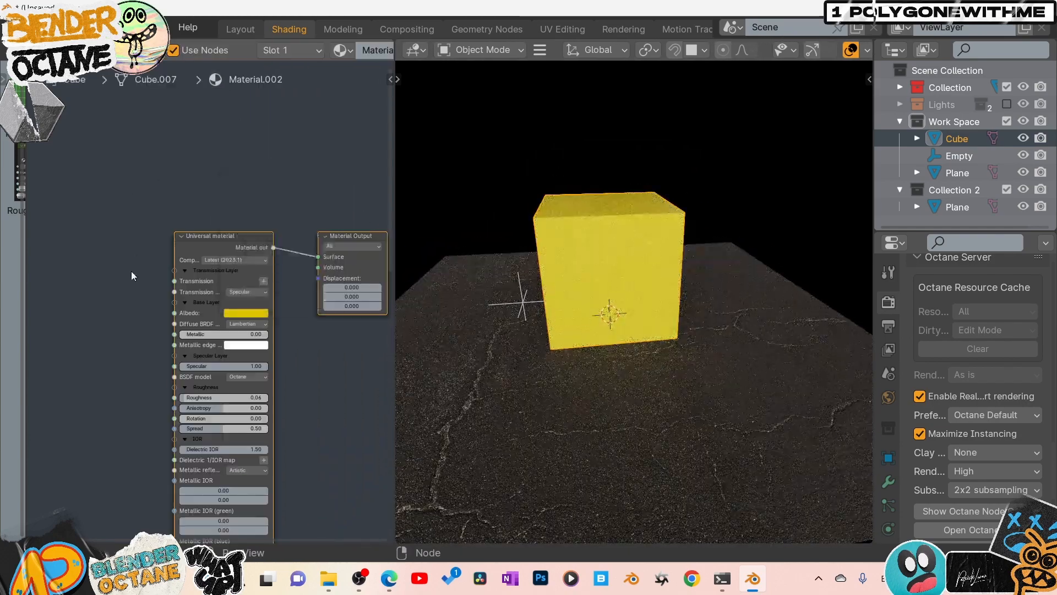
Insert a Mix material node before the cube's Material Output, with the yellow Universal material connected as its First material
left_click(131, 271)
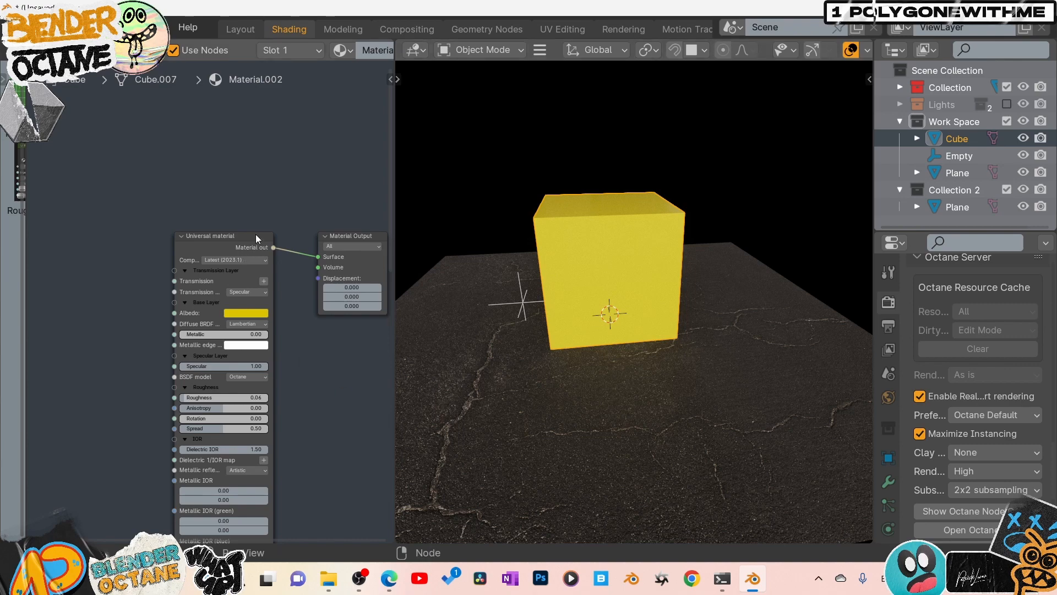
scroll(279, 198, "down", 2)
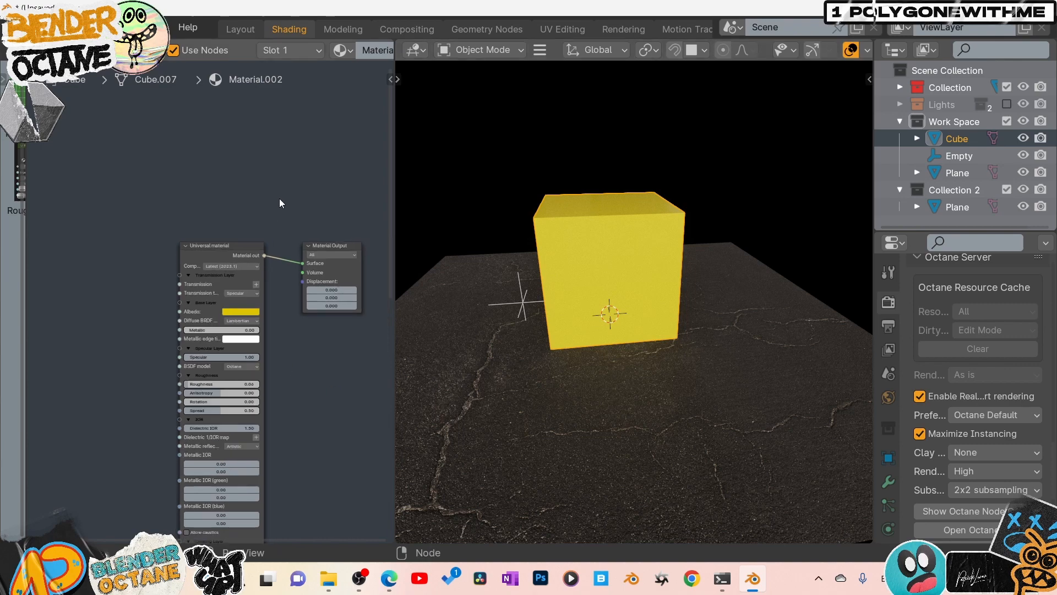
key("Home")
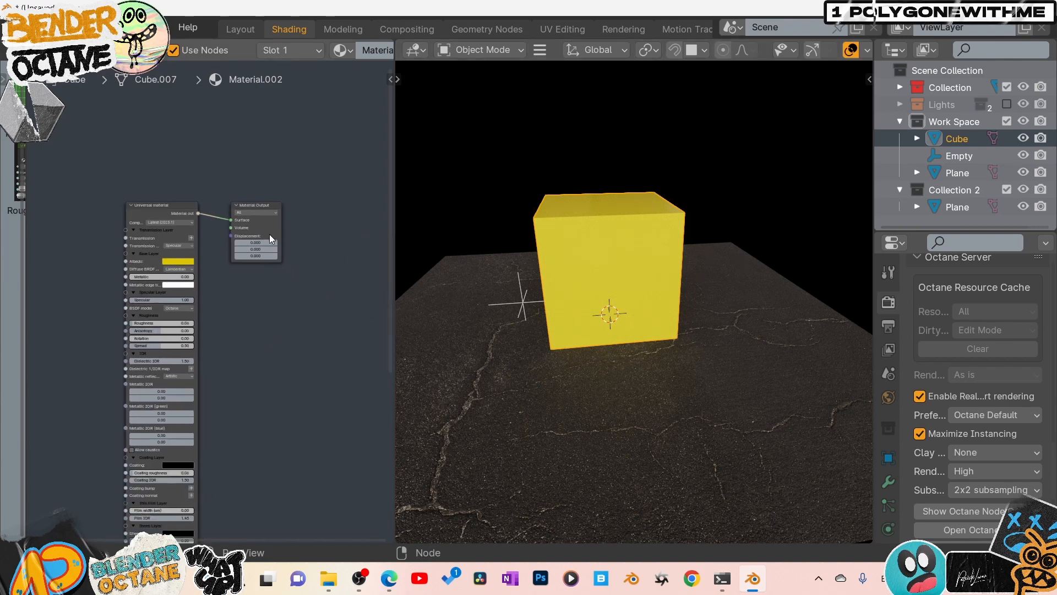
key("ctrl+space")
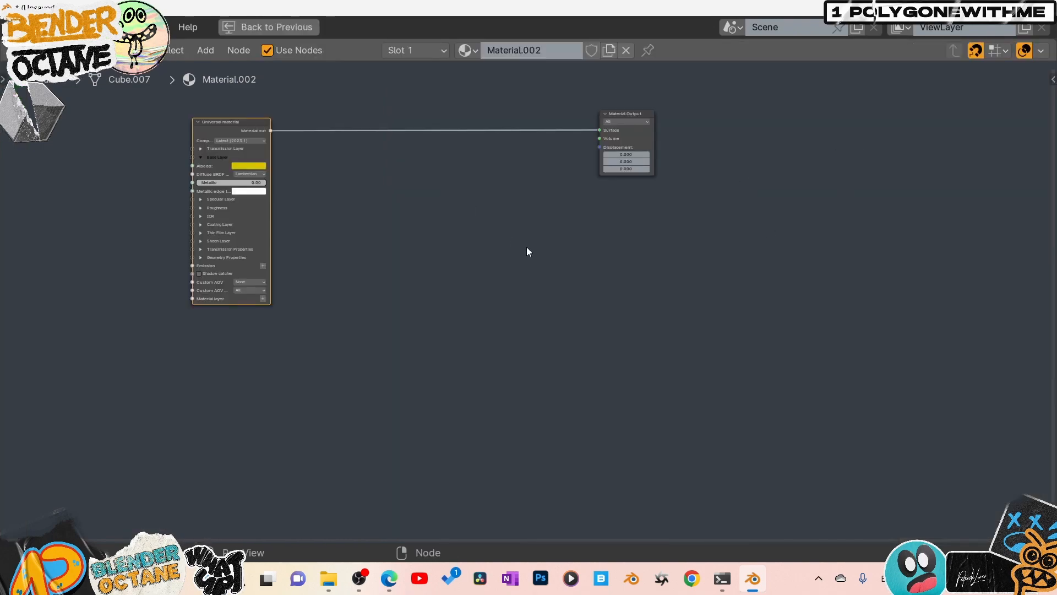
key("shift+a")
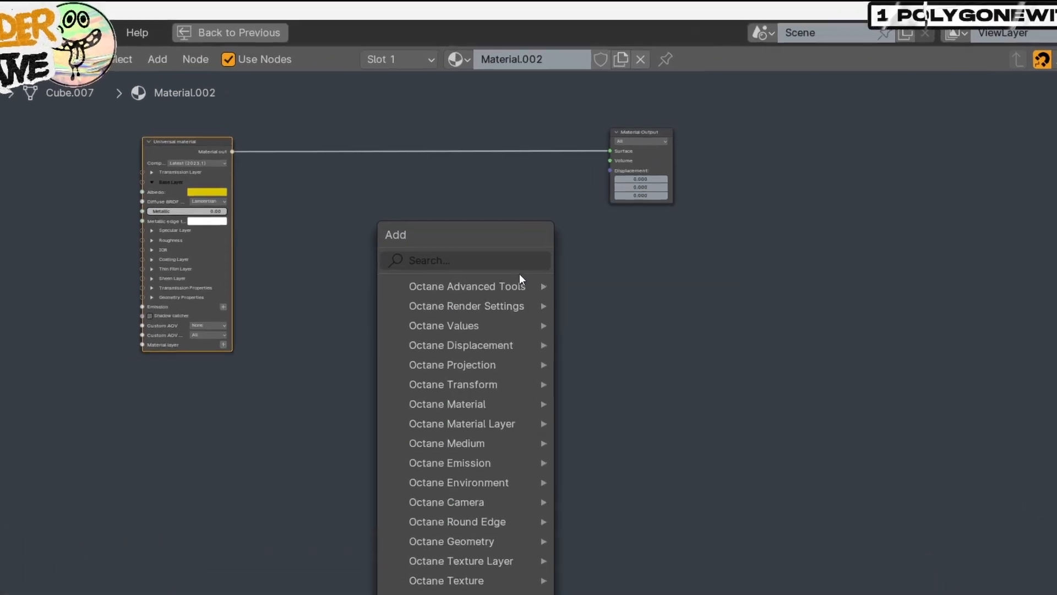
type("mi")
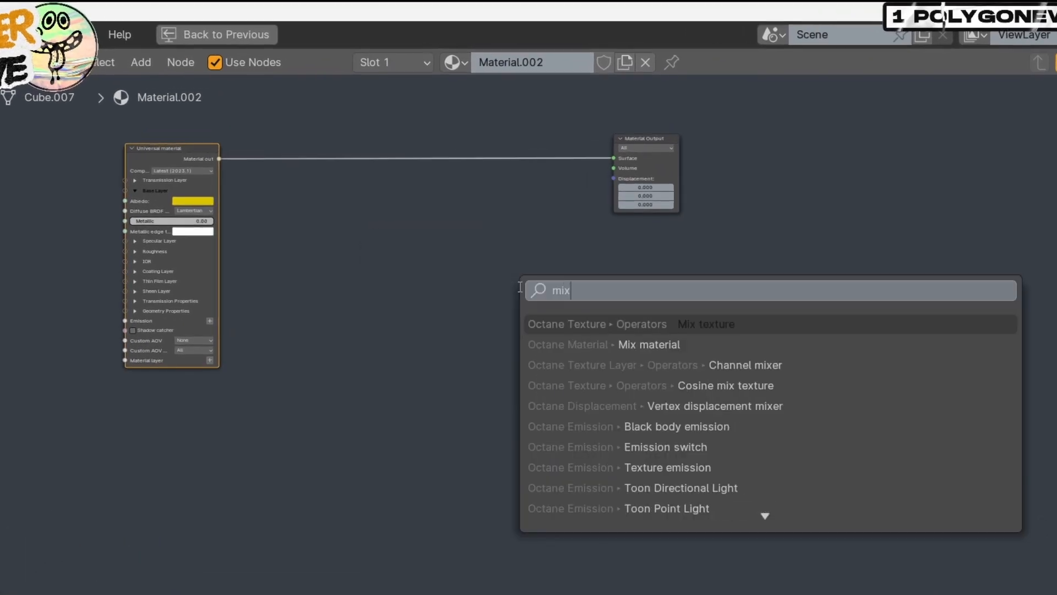
type("x")
left_click(606, 344)
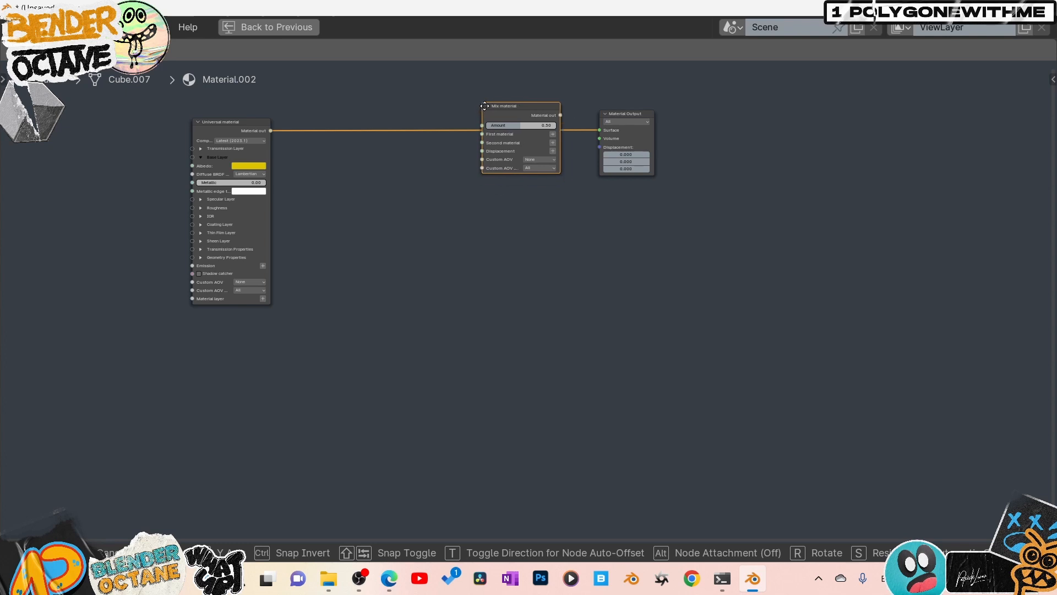
left_click(483, 106)
mouse_move(482, 126)
left_mouse_down()
mouse_move(475, 136)
mouse_move(483, 134)
left_mouse_up()
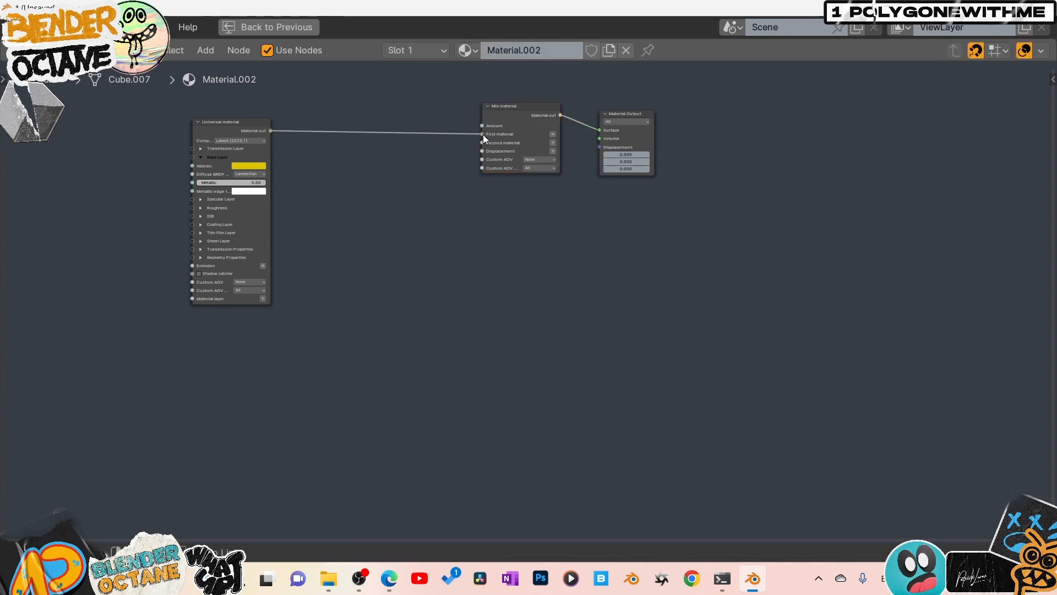
middle_click_drag(459, 258, 460, 273)
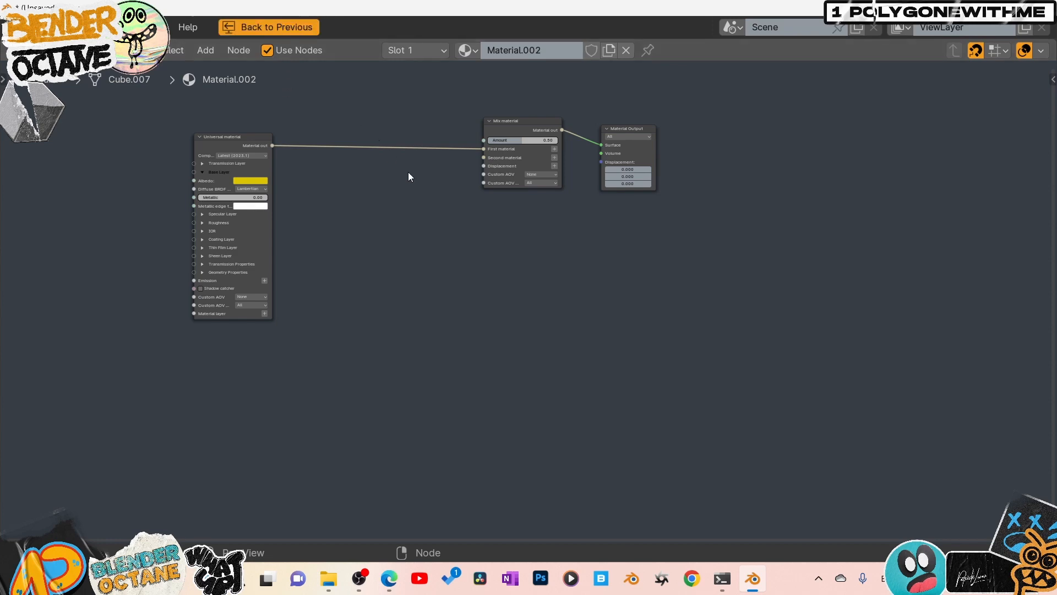
Move the ground plane's GROUND node group beside its Material Output and inspect the image textures inside the group
key("ctrl+space")
left_click(619, 400)
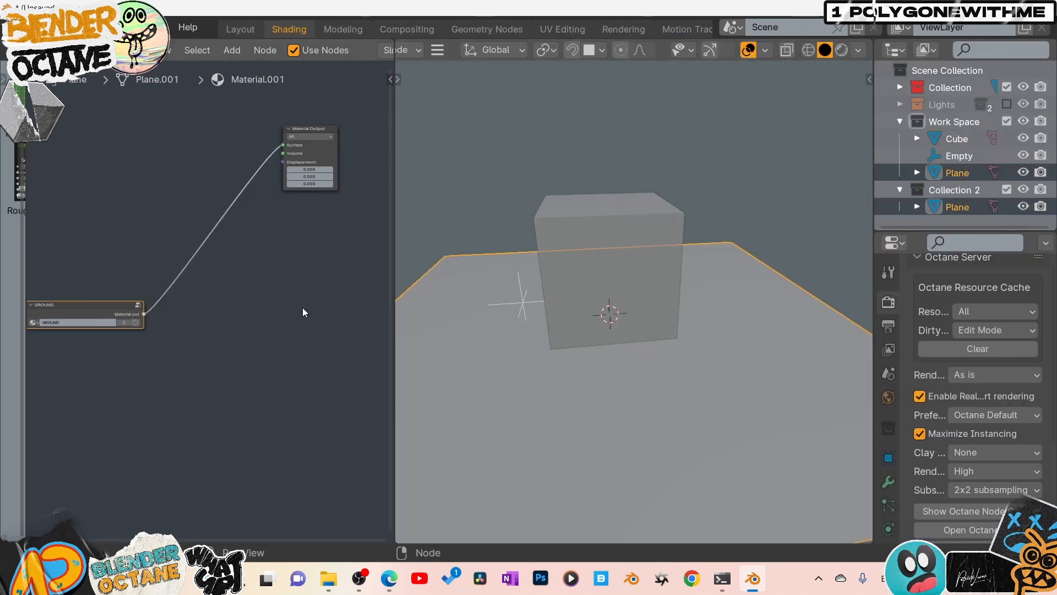
mouse_move(214, 302)
left_mouse_down()
mouse_move(245, 231)
mouse_move(298, 157)
mouse_move(230, 172)
left_mouse_up()
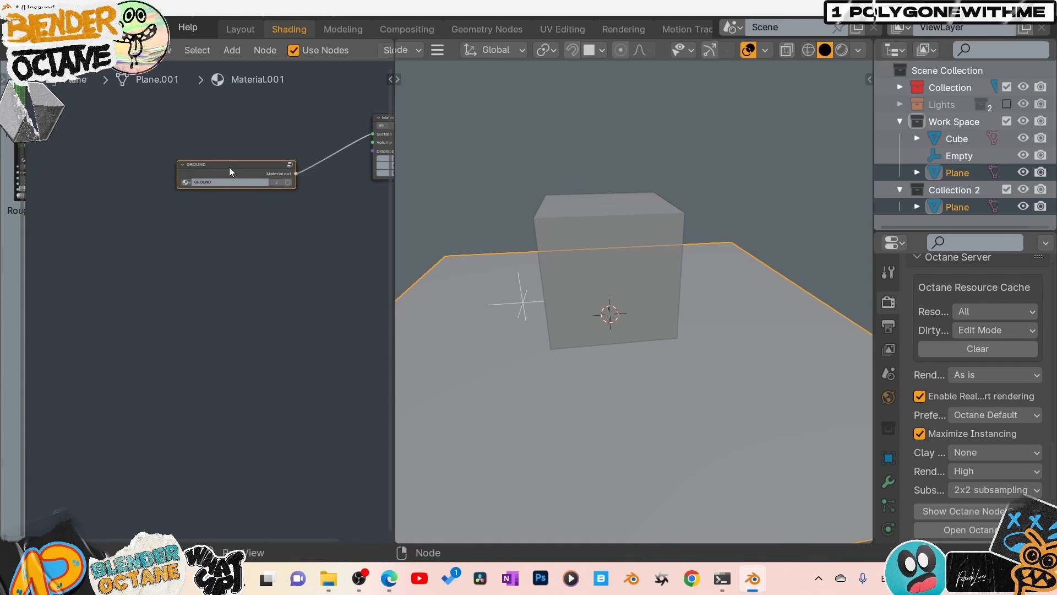
key("Tab")
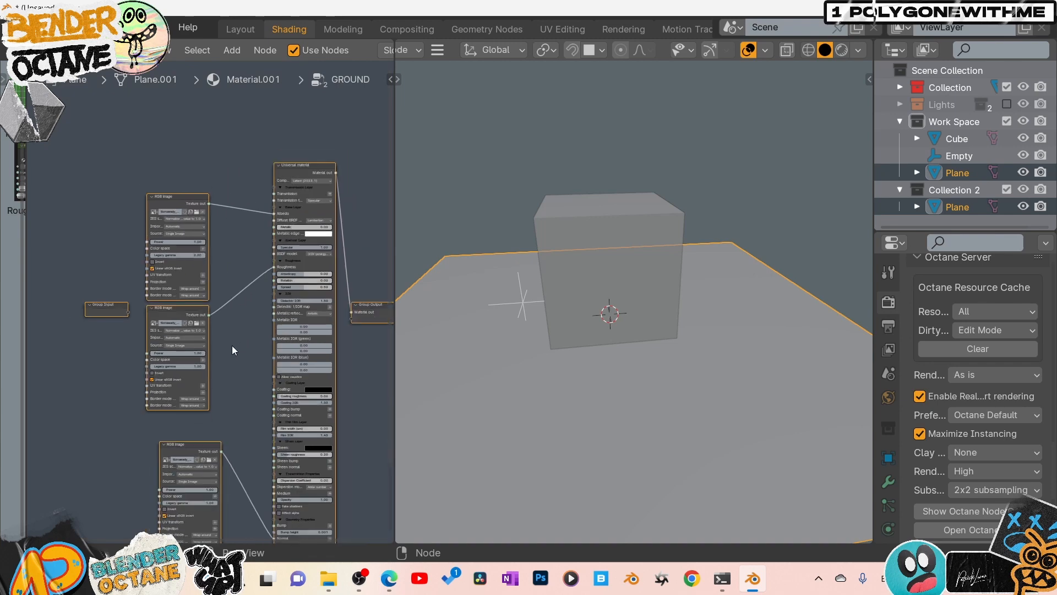
scroll(222, 237, "up", 2)
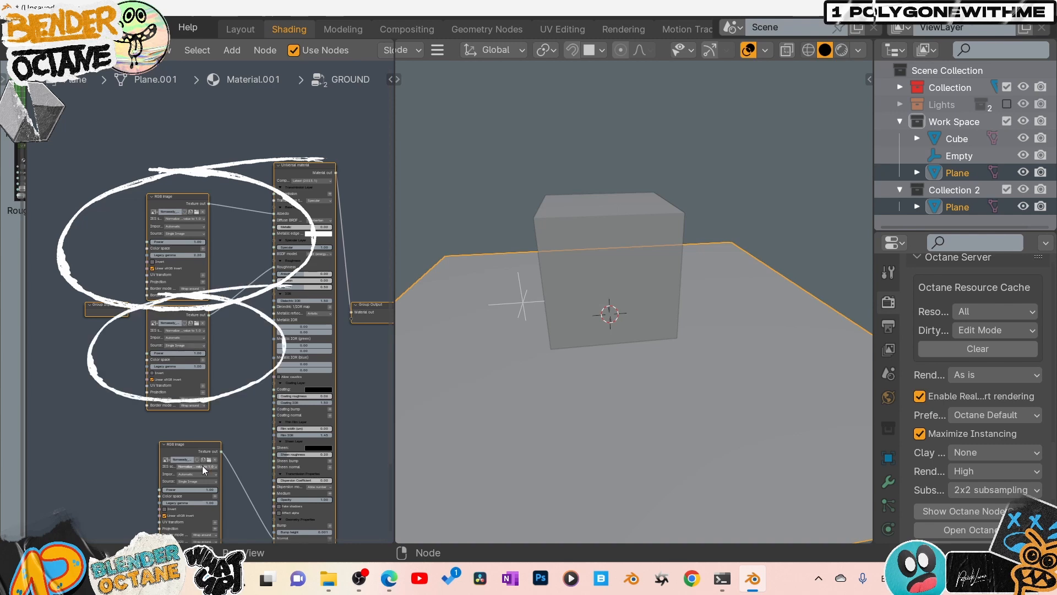
key("Tab")
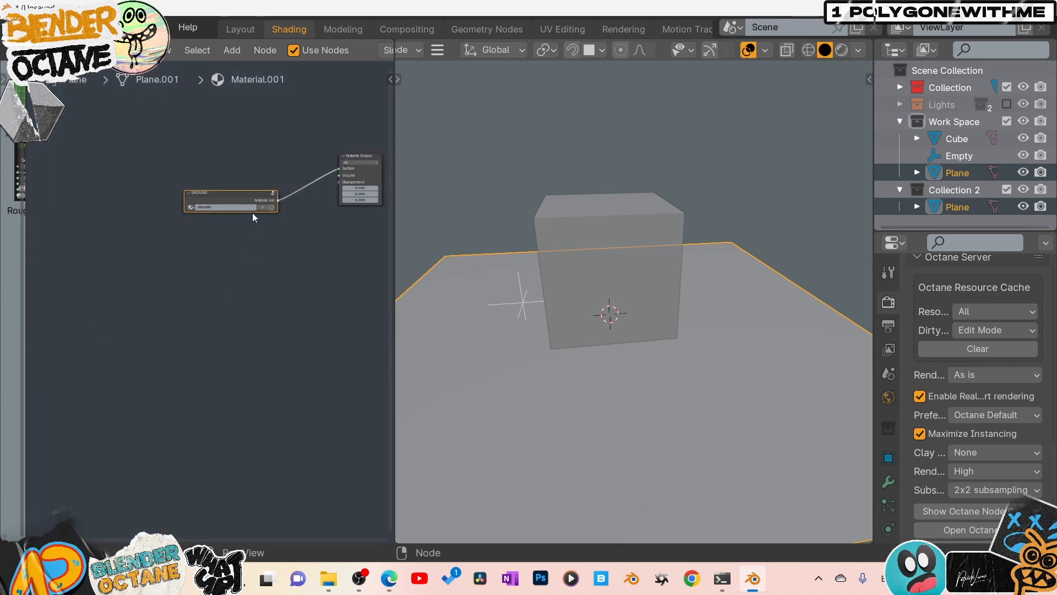
Copy the ground plane's GROUND node group and rename the cube's material as "box gound mix"
right_click(236, 197)
left_click(578, 259)
middle_click_drag(293, 266, 293, 293)
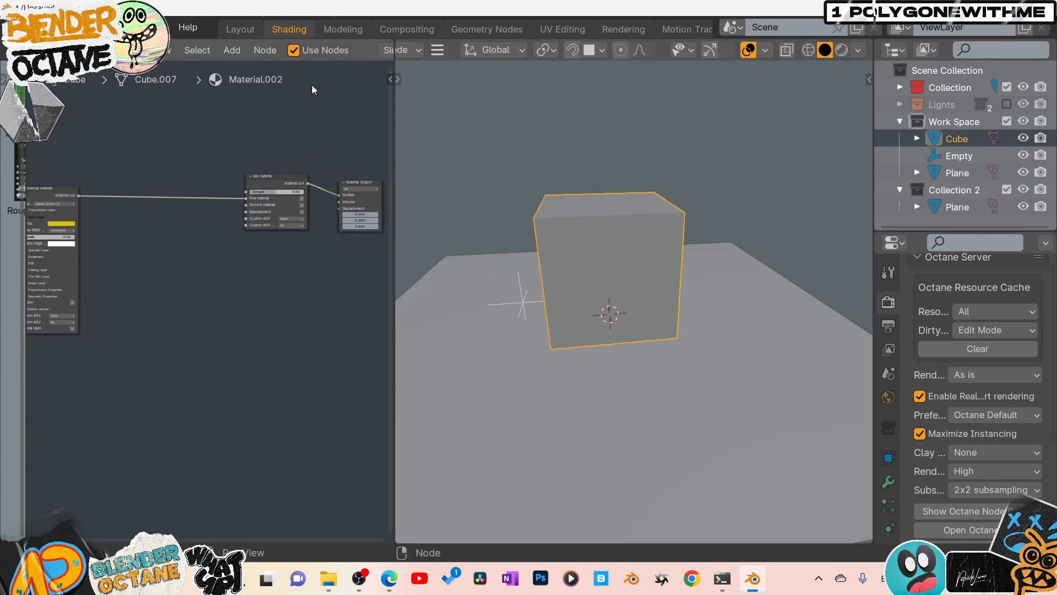
scroll(323, 54, "down", 8)
left_click(328, 54)
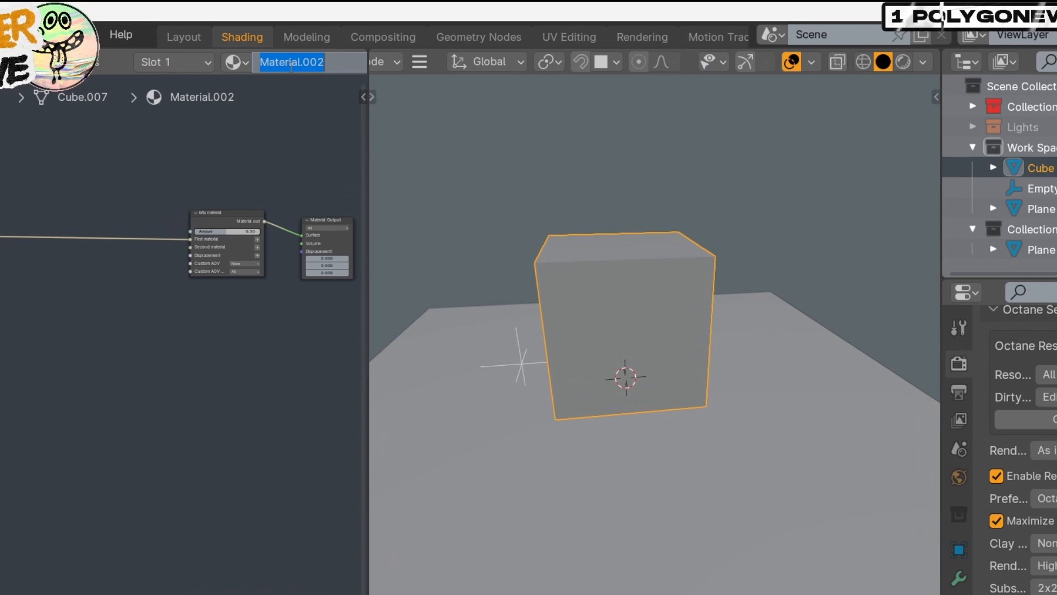
type("box")
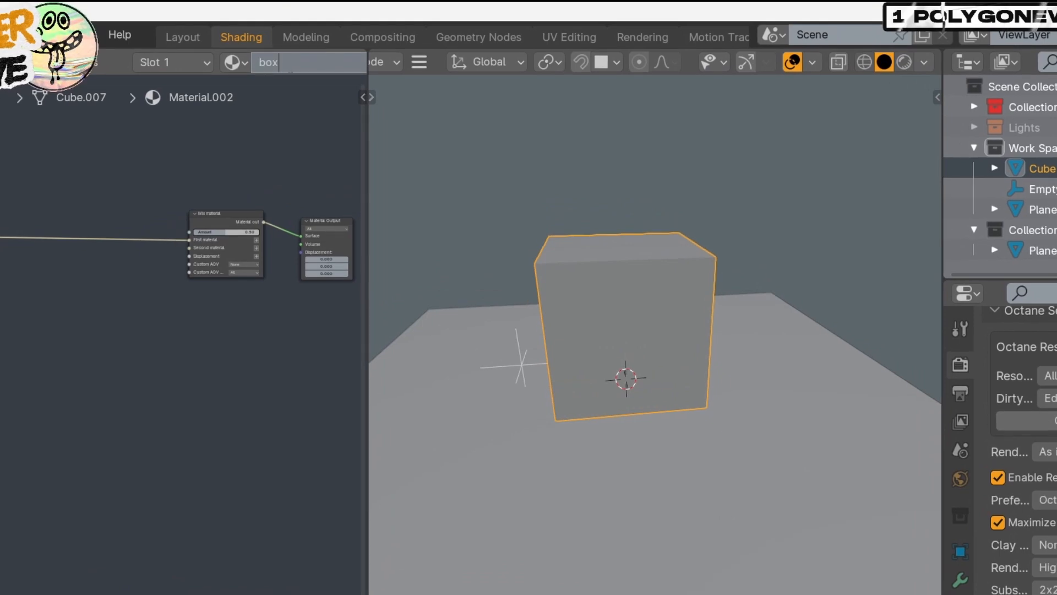
type(" gound mix")
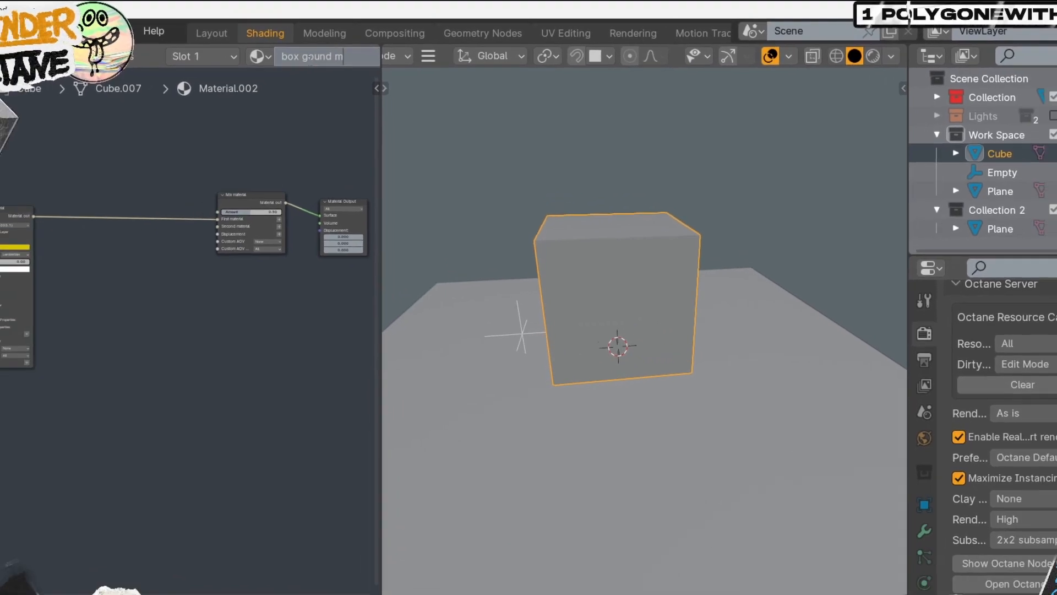
key("Return")
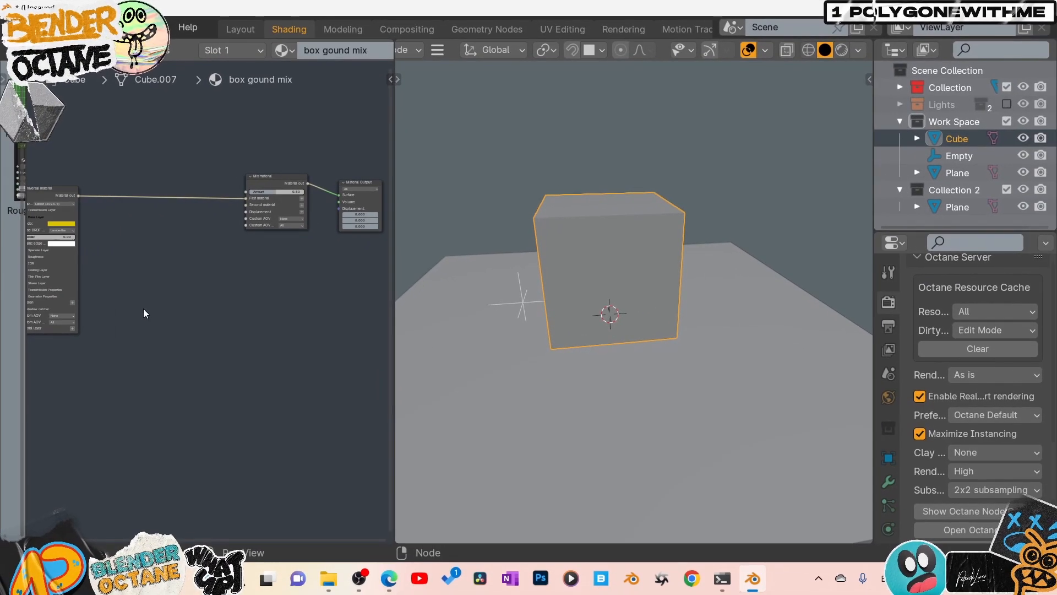
Paste the GROUND node group into the cube's material and connect its output to the Mix material's Second material
right_click(143, 314)
mouse_move(145, 300)
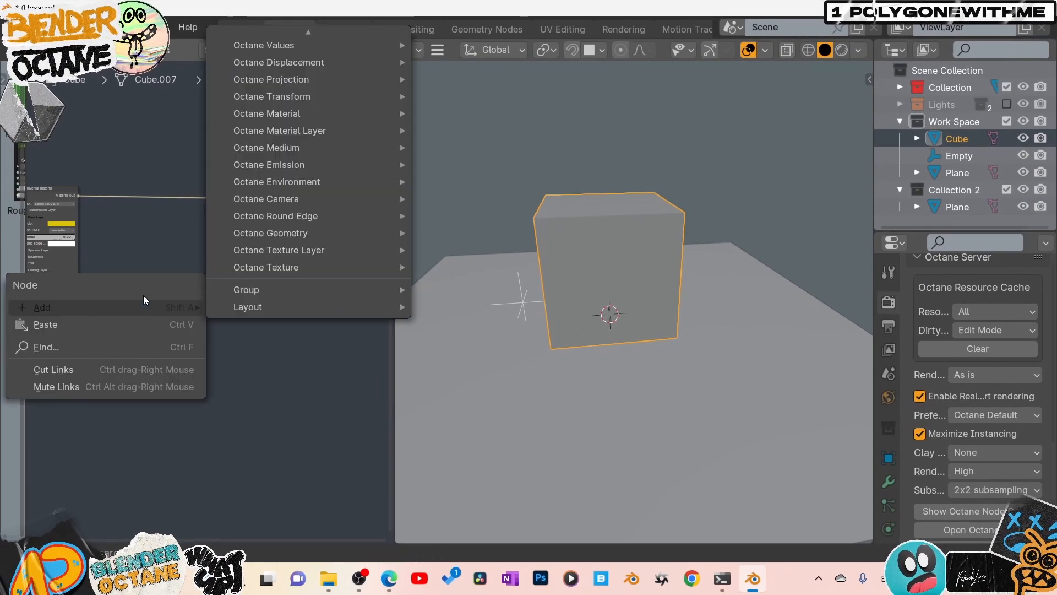
left_click(128, 325)
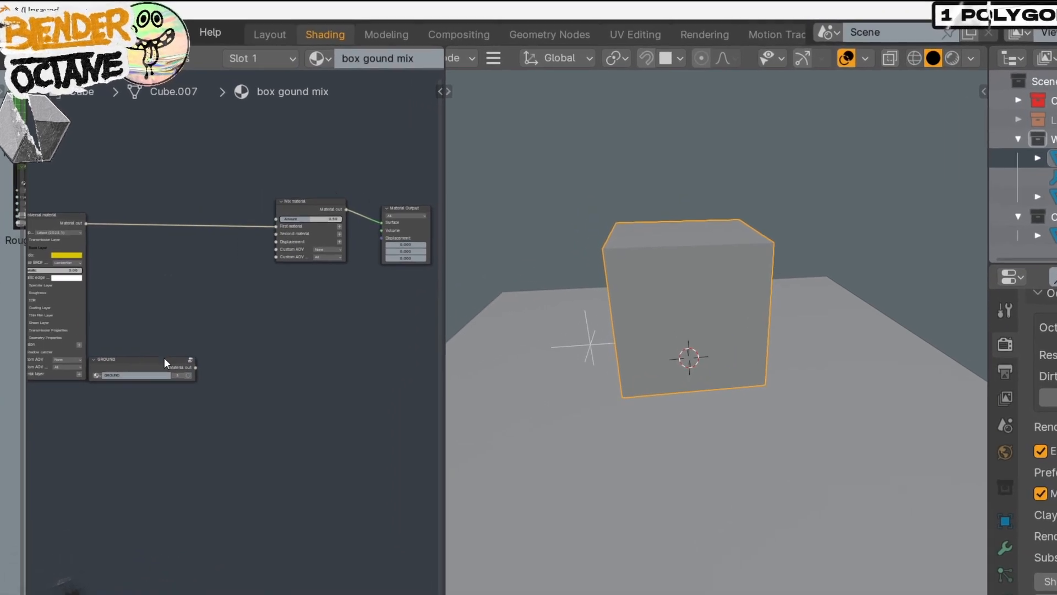
left_click_drag(164, 358, 216, 256)
scroll(214, 321, "up", 7)
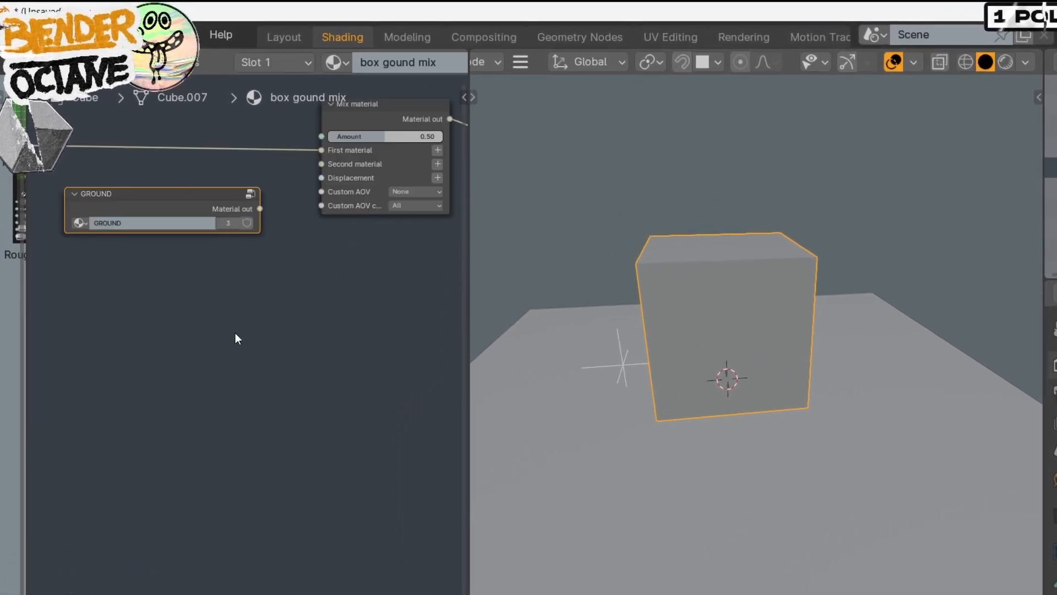
key("ctrl+space")
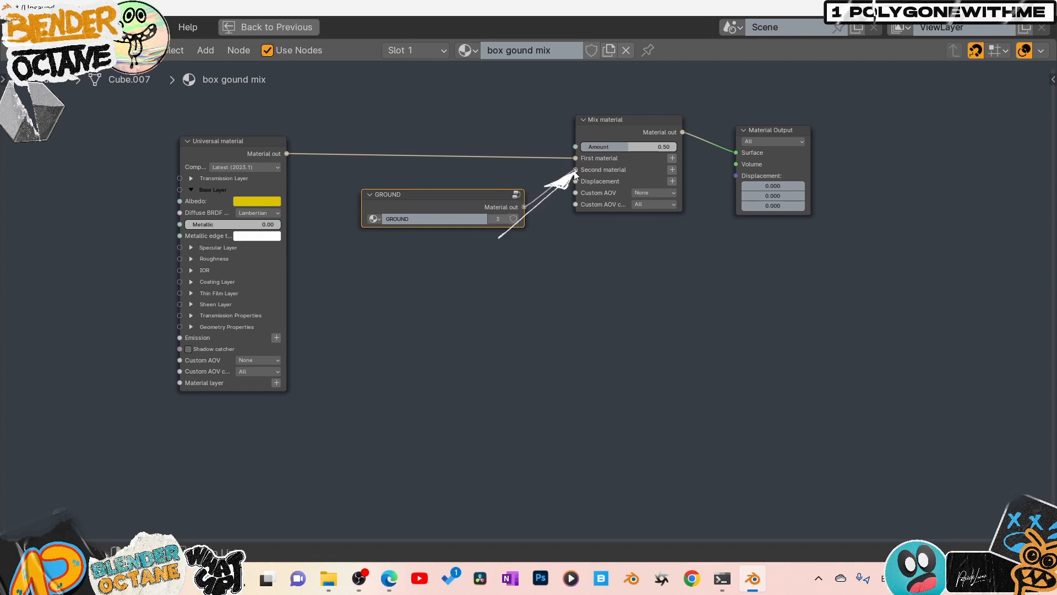
left_click_drag(574, 172, 575, 172)
left_click_drag(484, 206, 481, 186)
middle_click_drag(456, 289, 444, 323)
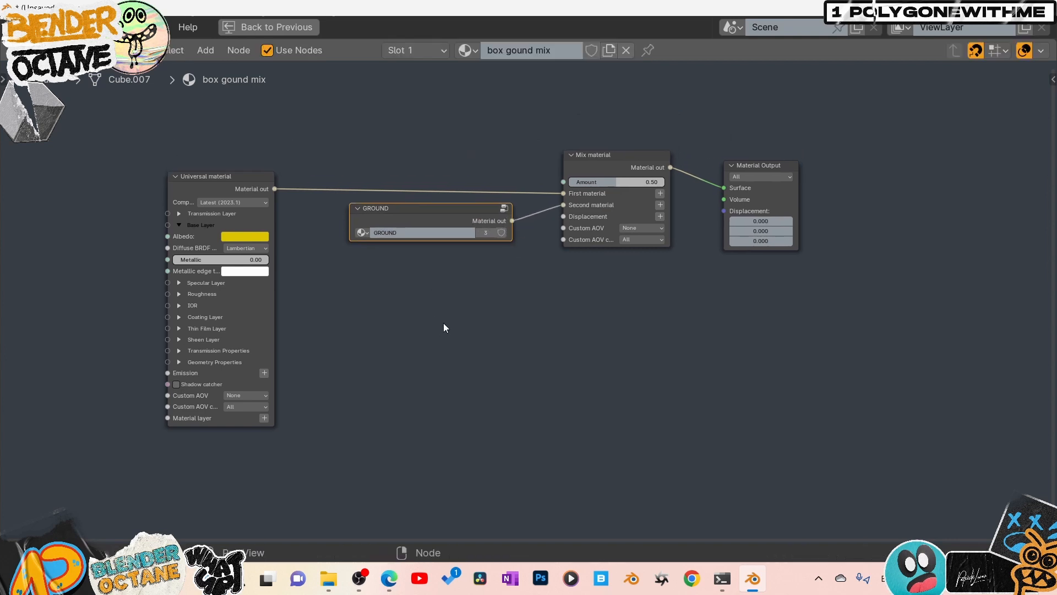
Check the mixed cube material in the rendered viewport and set the Mix material's Amount to 0.51
key("ctrl+space")
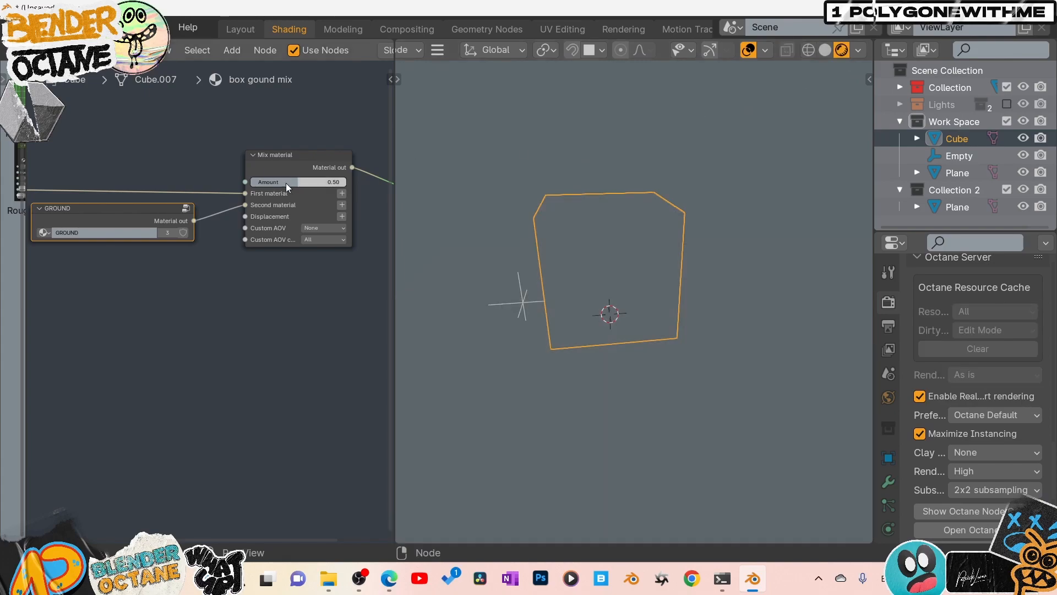
scroll(611, 306, "up", 2)
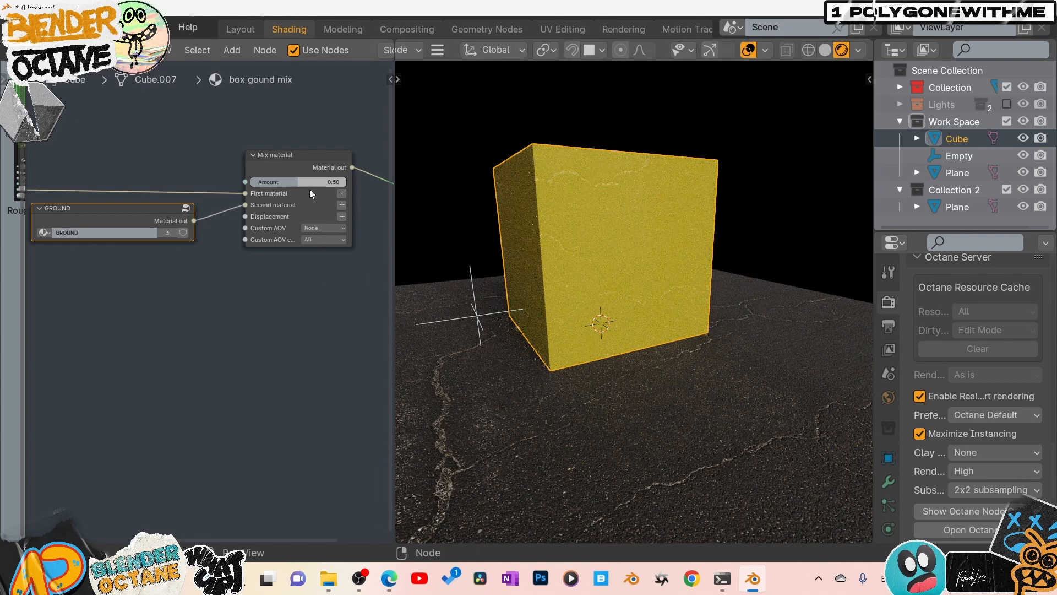
mouse_move(298, 182)
left_mouse_down()
mouse_move(346, 182)
mouse_move(250, 182)
mouse_move(347, 182)
mouse_move(299, 181)
left_mouse_up()
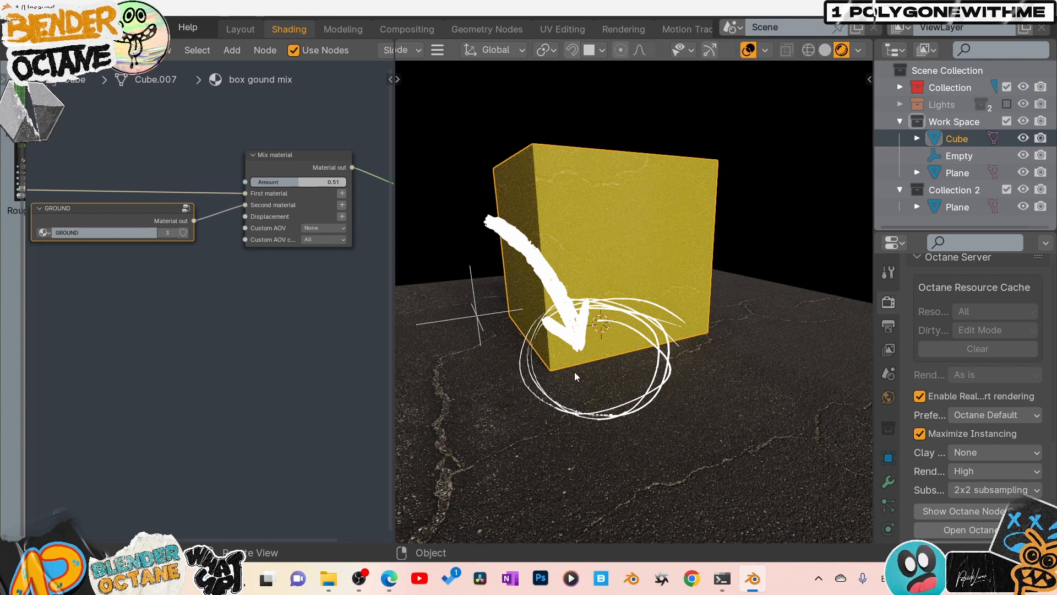
Add an Octane Channel picker texture node above the Mix material node
middle_click_drag(242, 292, 254, 301)
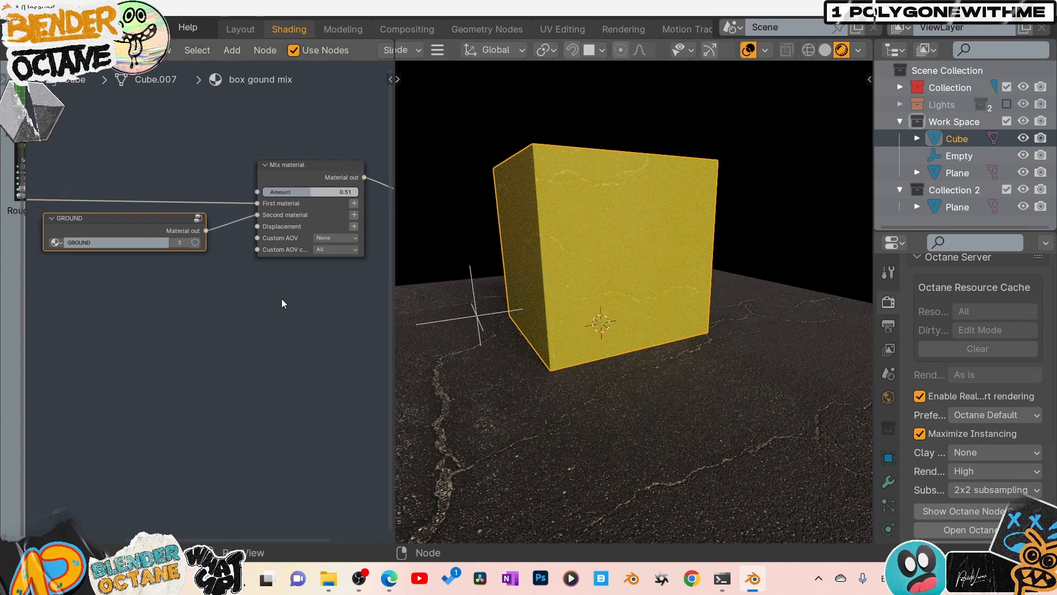
scroll(282, 303, "down", 2)
key("shift+a")
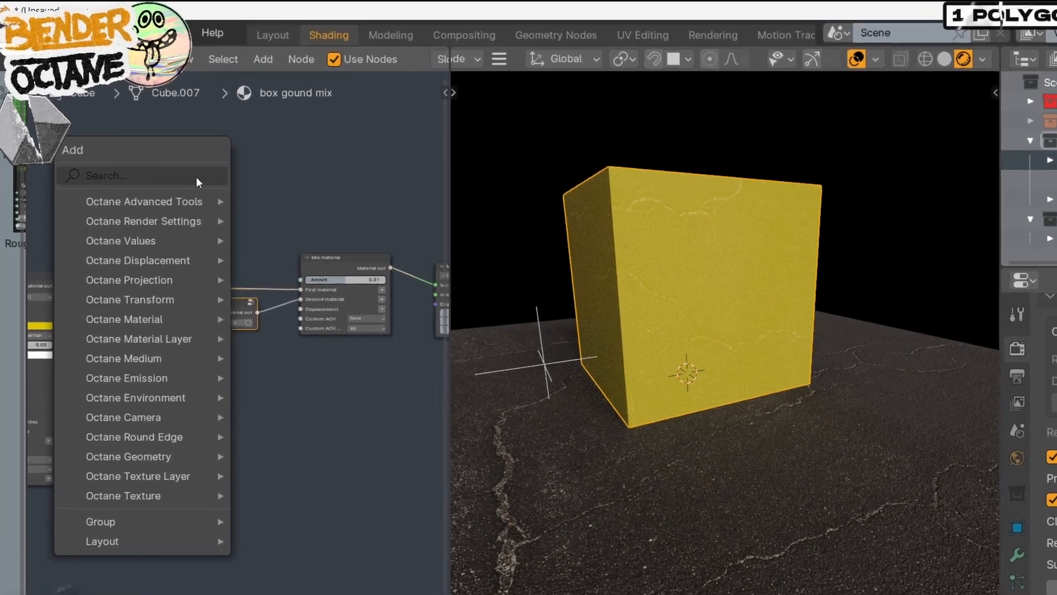
type("chan")
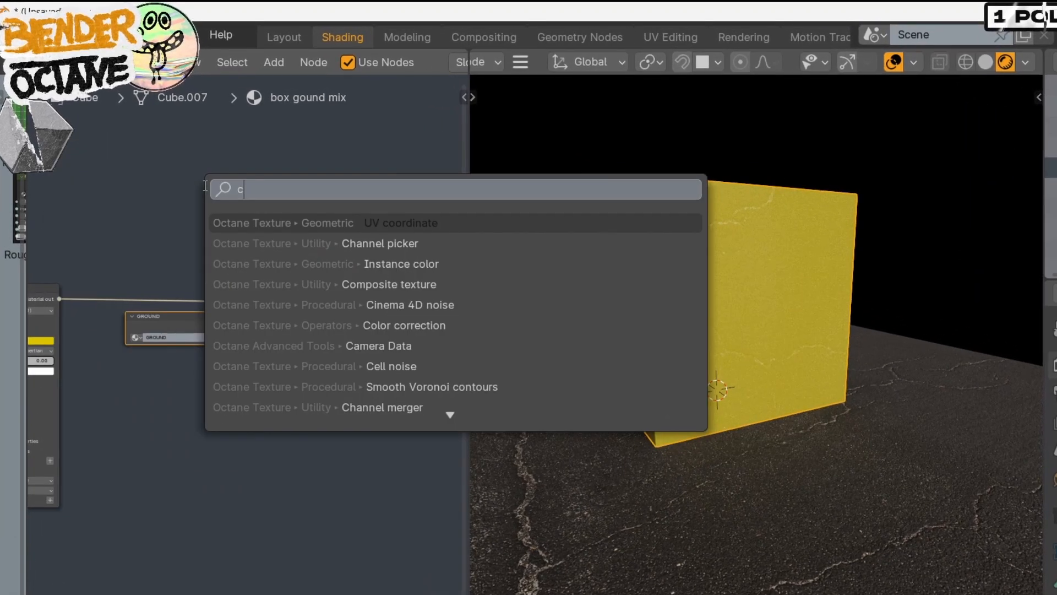
left_click(380, 284)
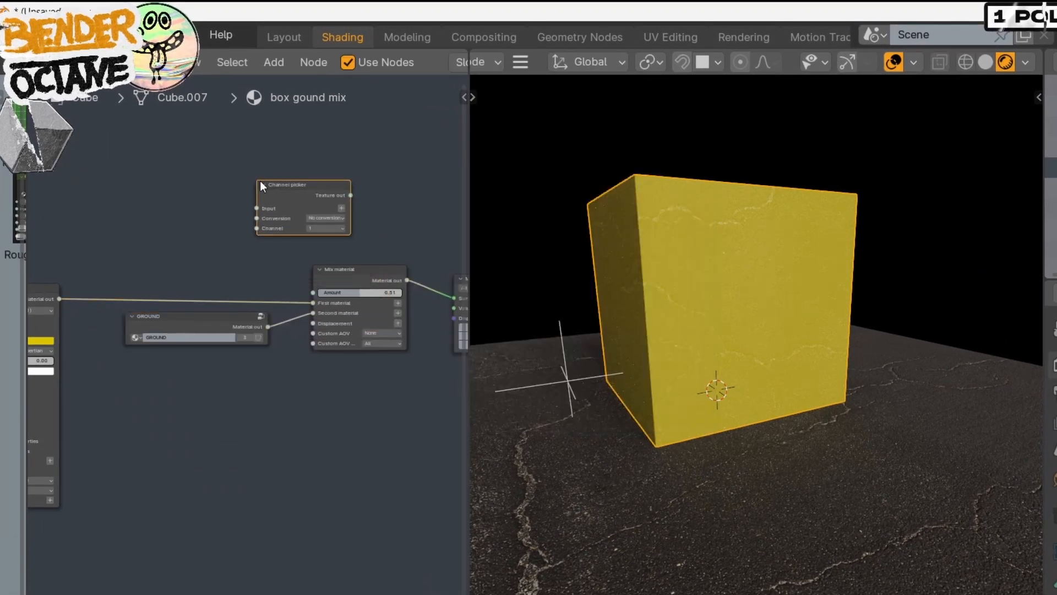
left_click(260, 181)
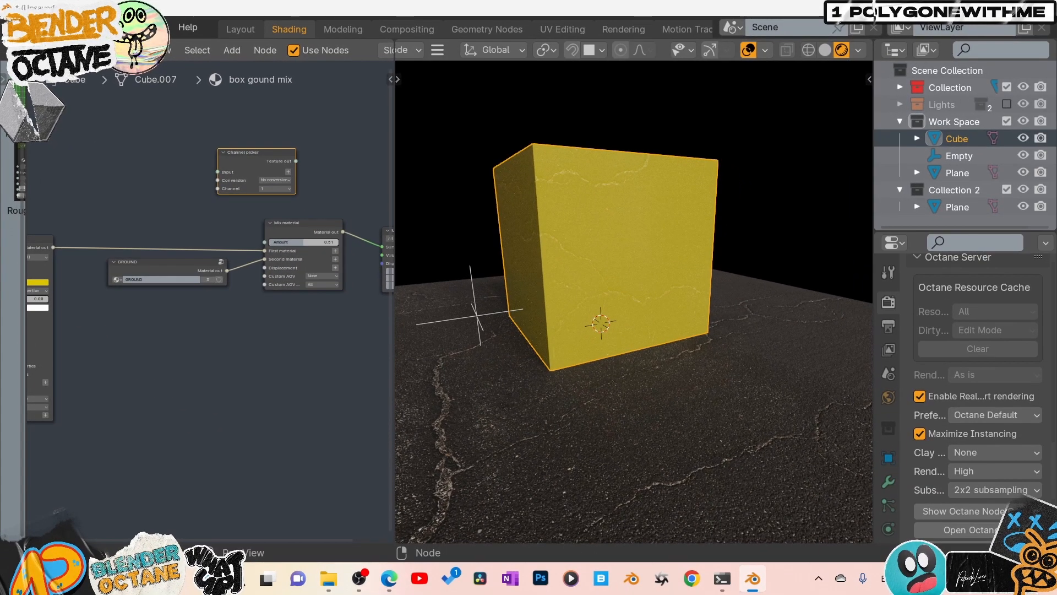
Switch to the browser and read the Channel Picker node's description in the Octane for Blender manual
left_click(390, 578)
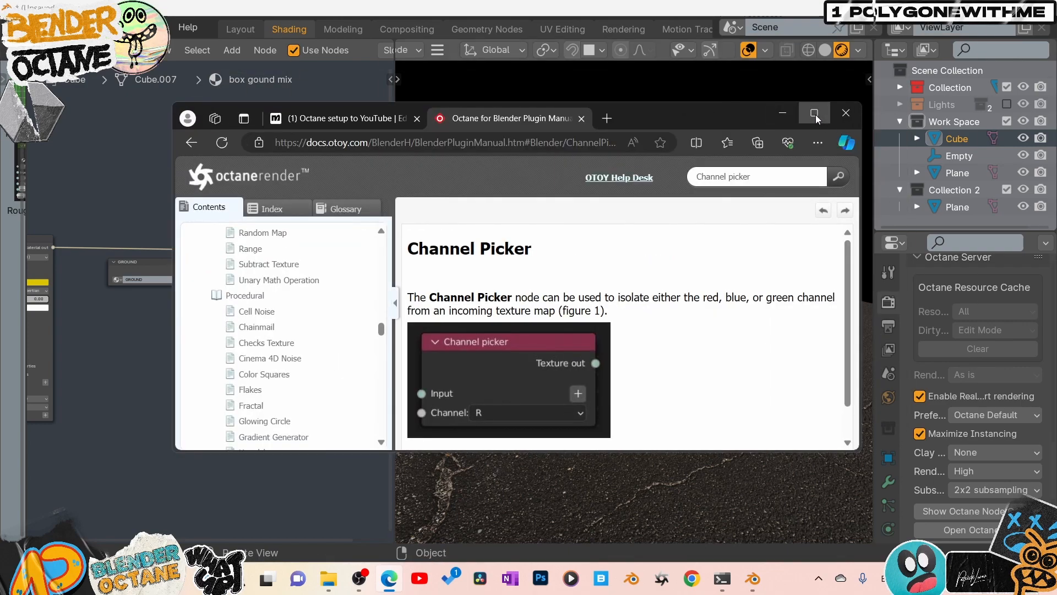
left_click(815, 116)
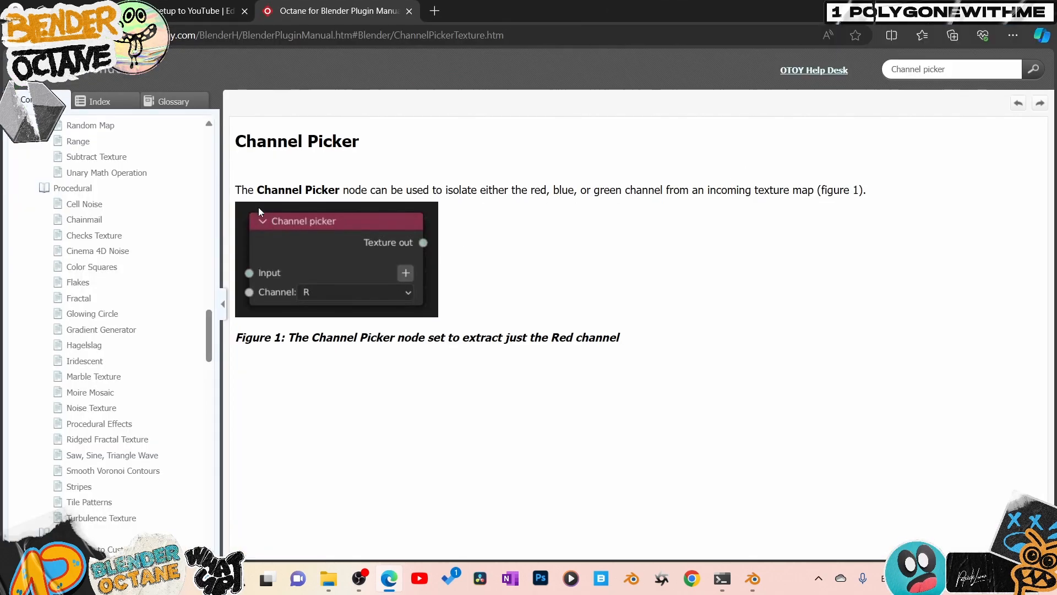
left_click_drag(233, 190, 512, 194)
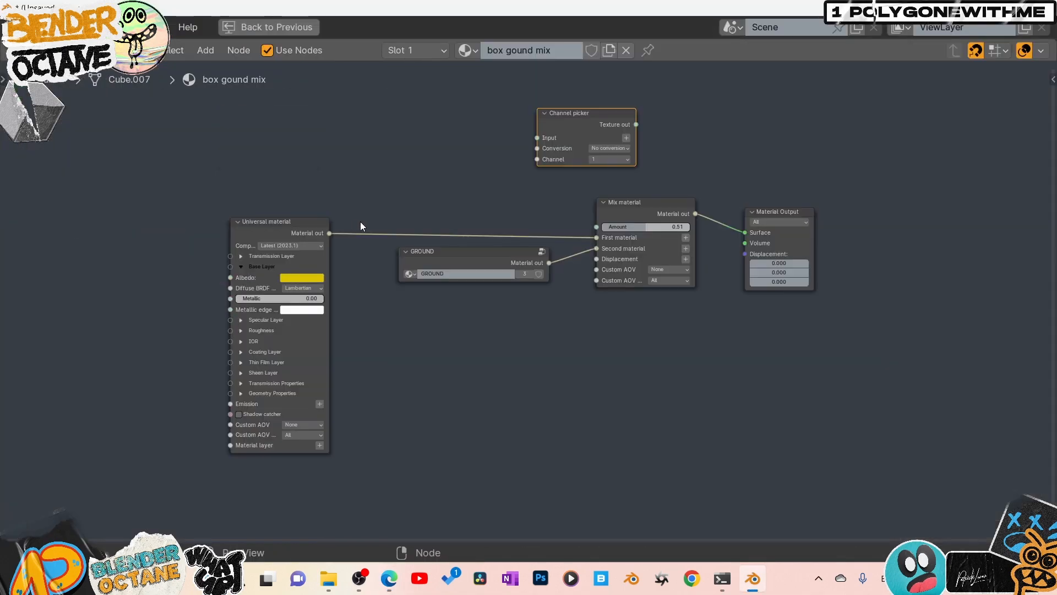
Widen the Channel picker node and place it above the GROUND node group, to the left of the Mix material
scroll(570, 241, "up", 3)
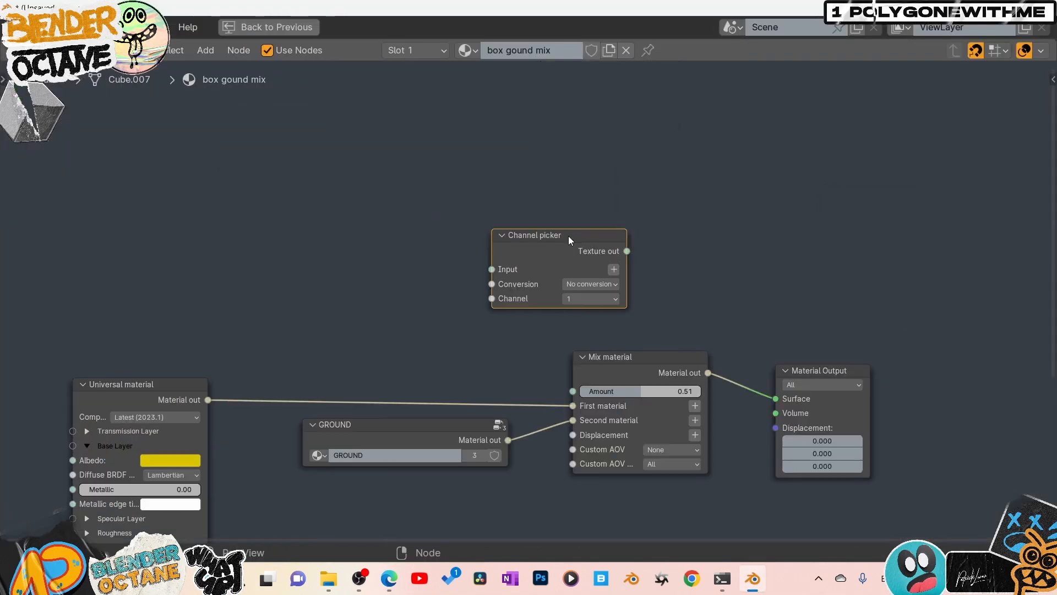
left_click_drag(570, 241, 454, 216)
key("g")
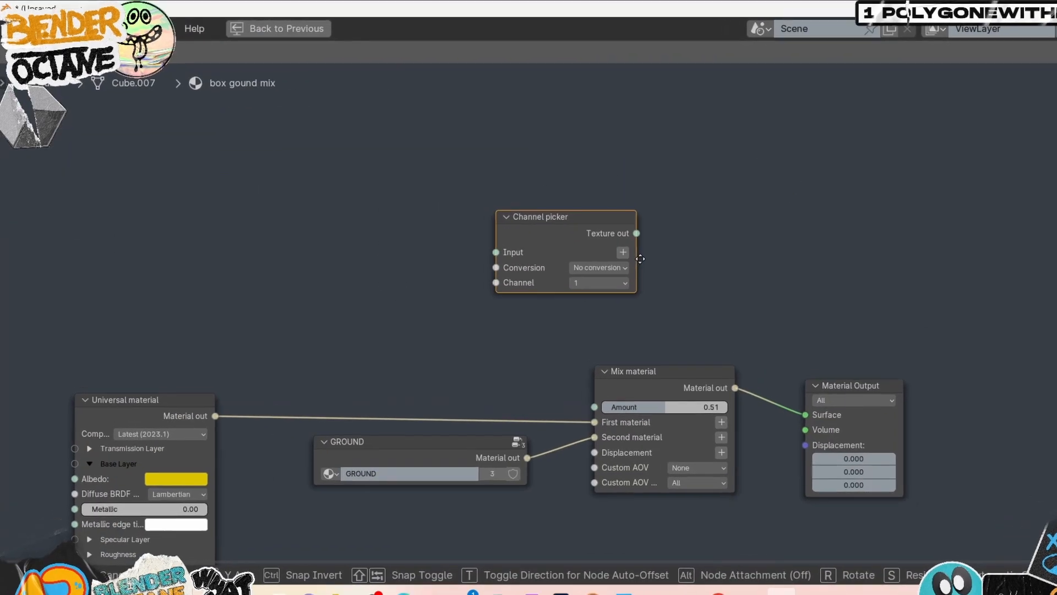
left_click(547, 250)
left_click_drag(650, 298, 710, 302)
left_click(666, 311)
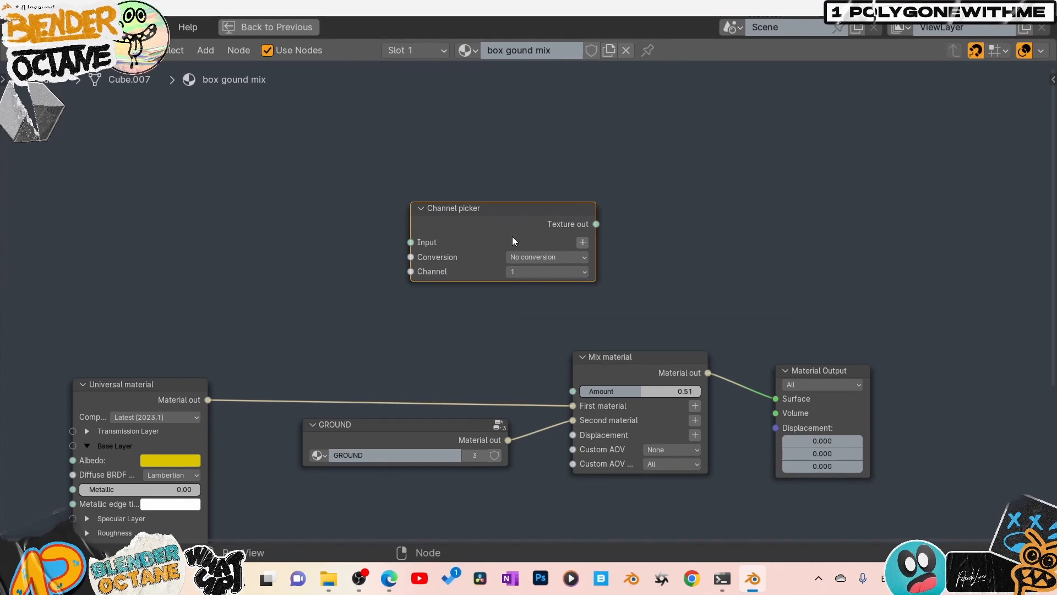
left_click_drag(513, 242, 459, 241)
Keep the Channel picker on channel 1 and connect its Texture out to the Mix material's Amount
left_click(477, 271)
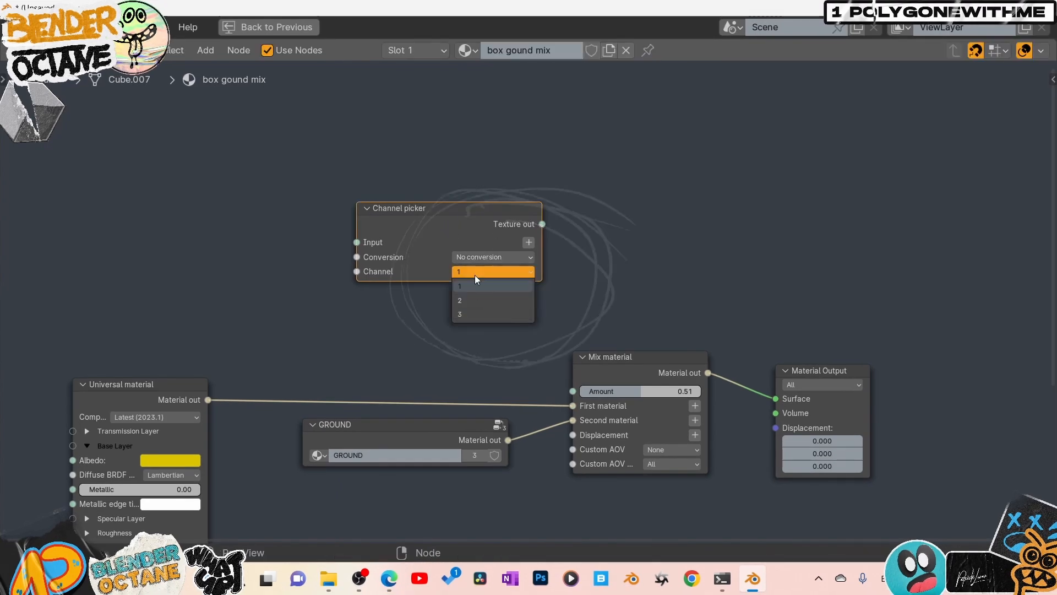
left_click(476, 285)
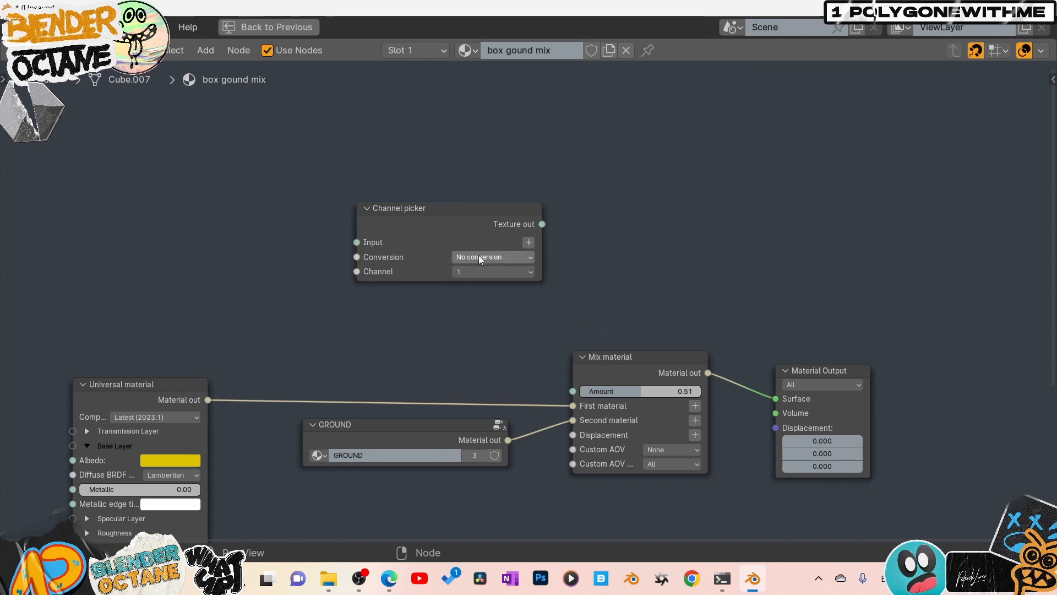
left_click_drag(385, 234, 317, 234)
left_click_drag(475, 224, 574, 391)
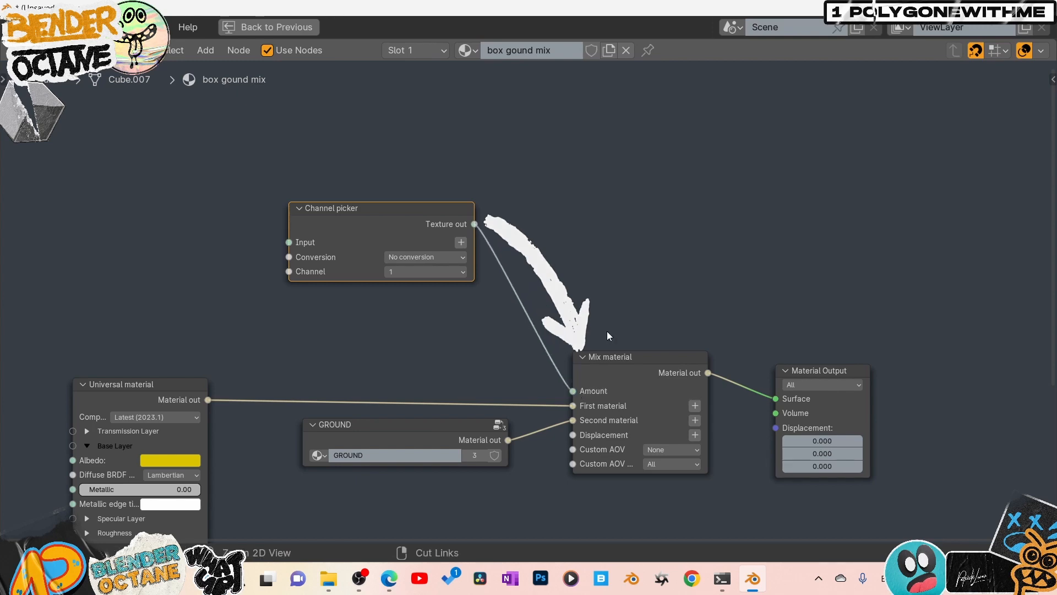
Try channels 2 and 3 of the Channel picker in the rendered viewport and return it to channel 1
key("ctrl+space")
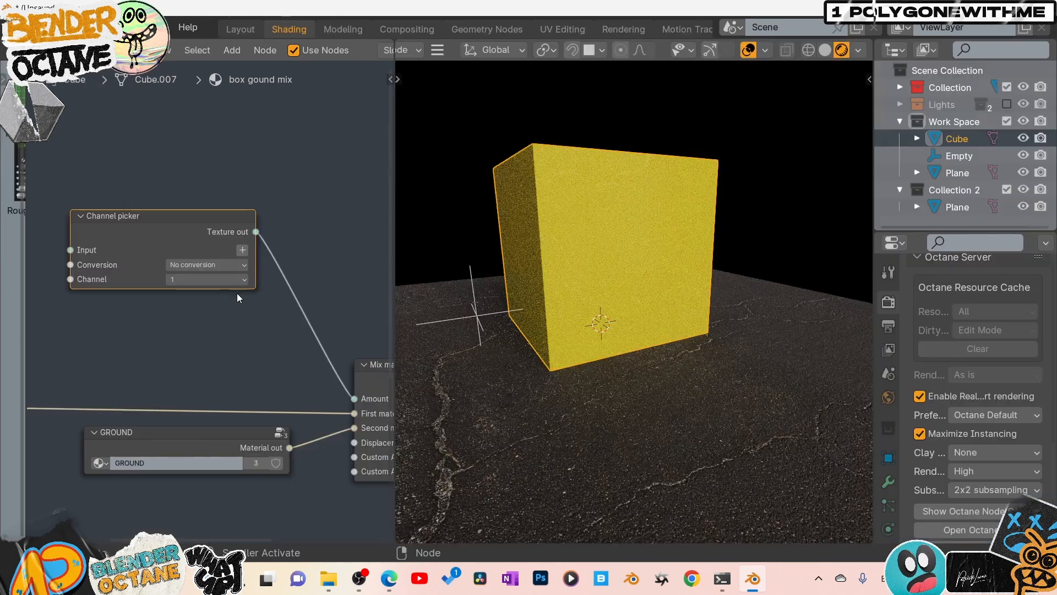
left_click(239, 279)
left_click(223, 308)
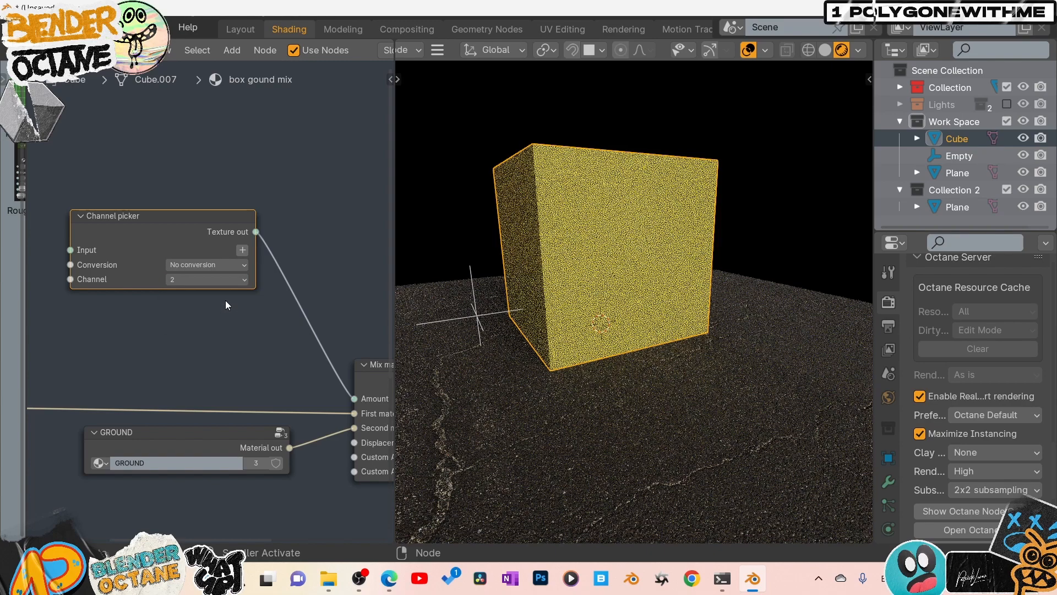
left_click(229, 280)
left_click(224, 322)
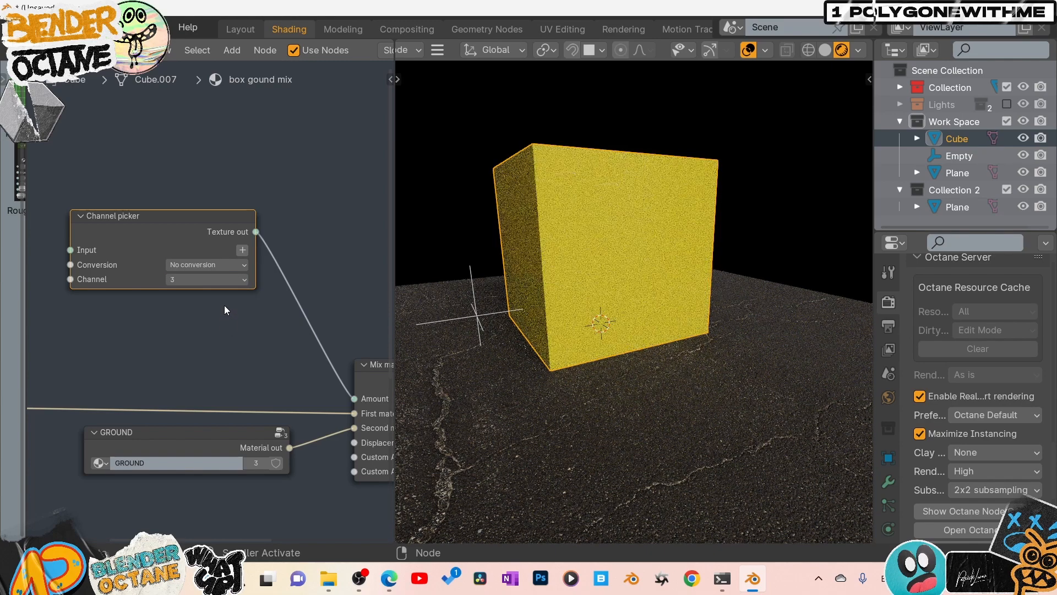
left_click(231, 279)
left_click(230, 287)
Add a UV coordinate node beside the Channel picker and connect its Texture out to the picker's Input
middle_click_drag(92, 329, 244, 309)
middle_click_drag(152, 294, 186, 294)
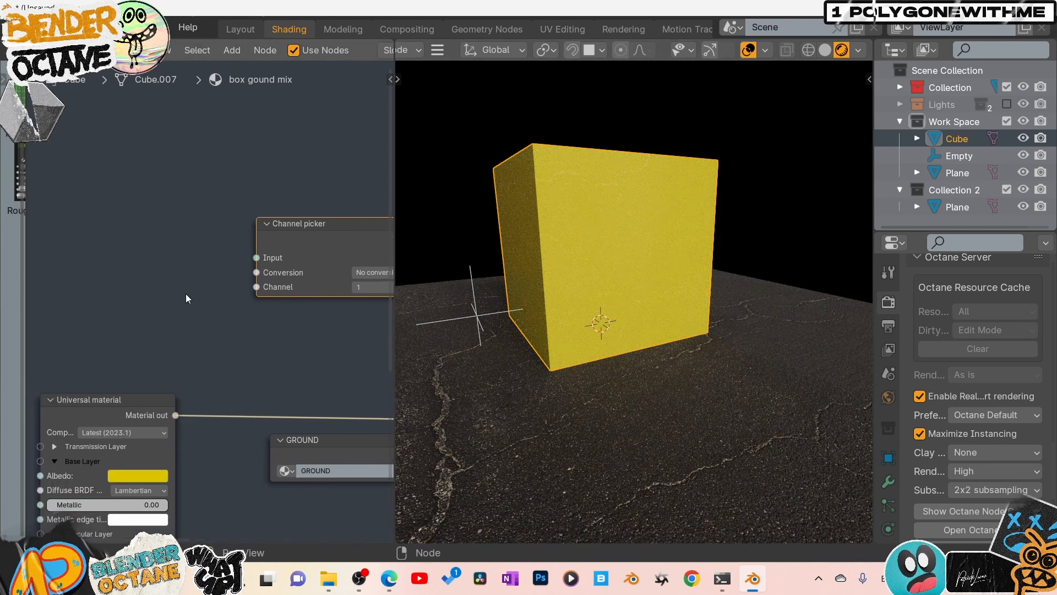
key("shift+a")
mouse_move(161, 281)
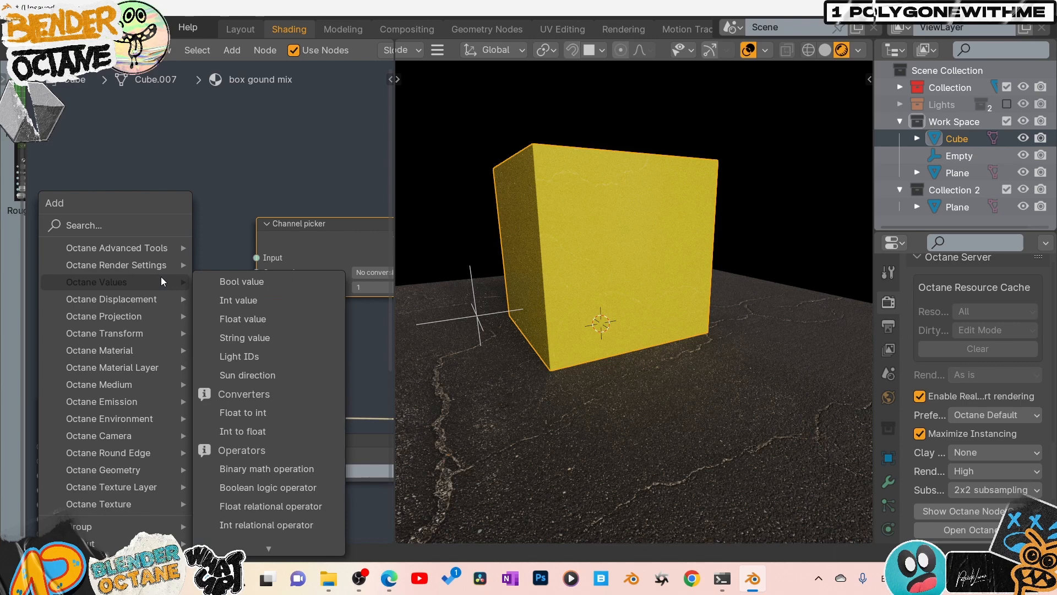
type("uv")
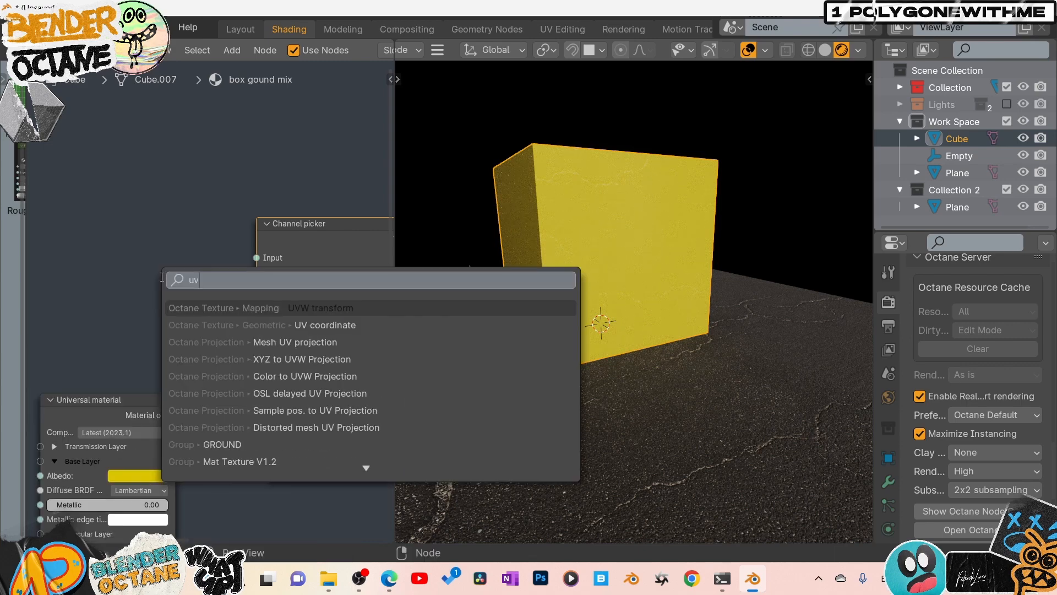
left_click(266, 322)
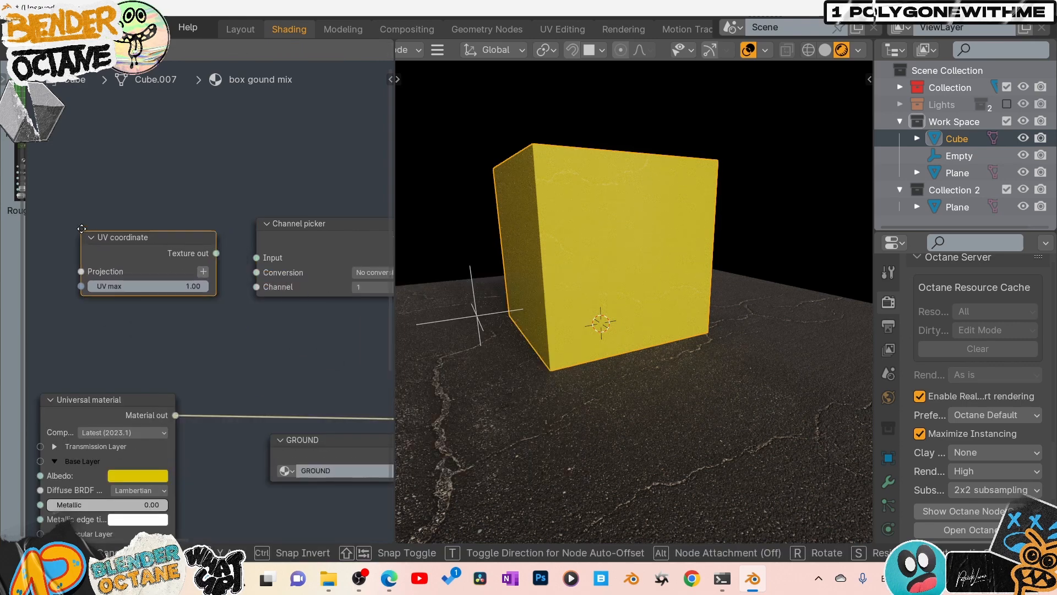
left_click(170, 264)
left_click_drag(217, 254, 257, 258)
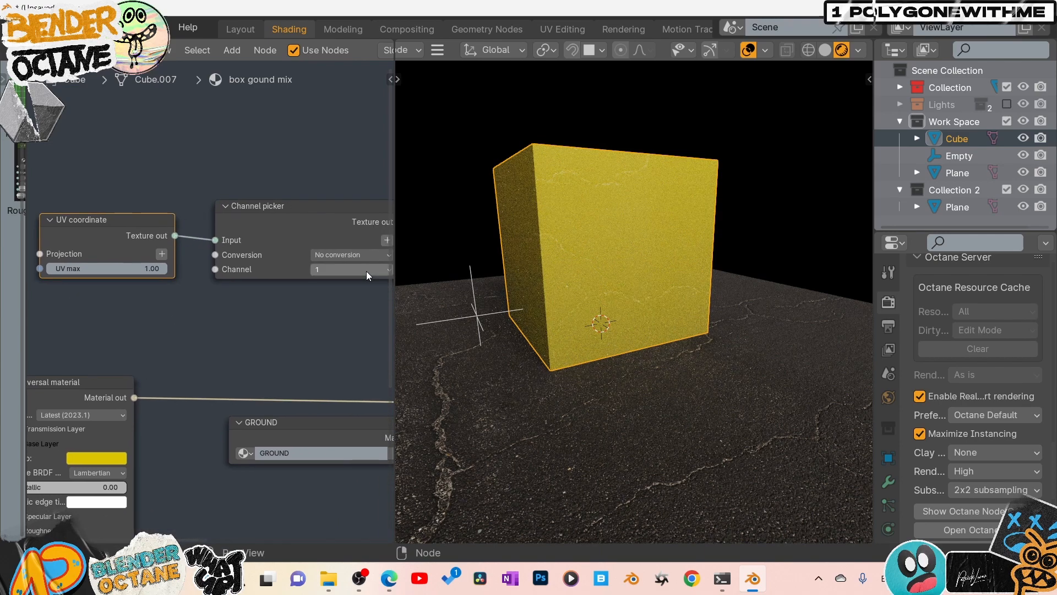
Preview the UV coordinate mask on the cube with the Channel picker on channel 3, and set it back to channel 1
left_click(365, 270)
left_click(355, 289)
left_click(348, 269)
left_click(340, 308)
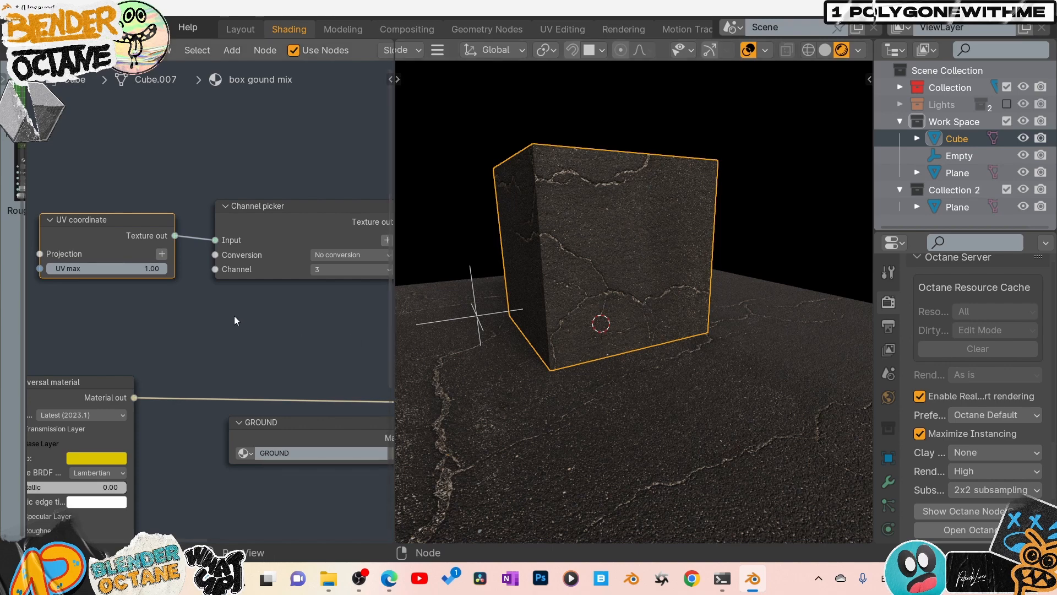
left_click(328, 273)
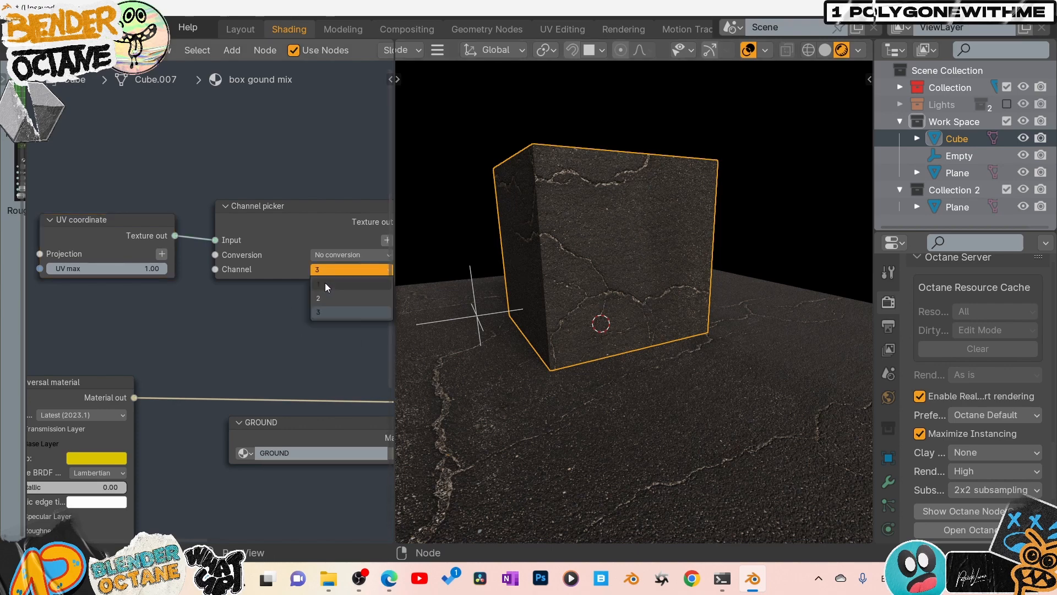
left_click(325, 283)
Add an XYZ to UVW Projection node and line it up to the left of the UV coordinate node
middle_click_drag(222, 217, 375, 220)
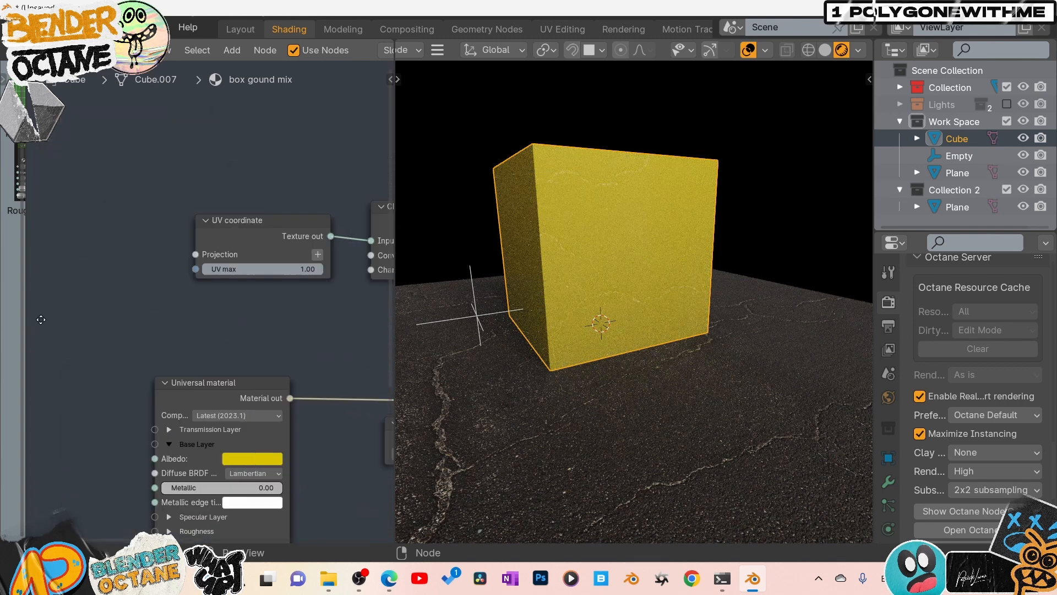
key("ctrl+space")
key("shift+a")
type("x")
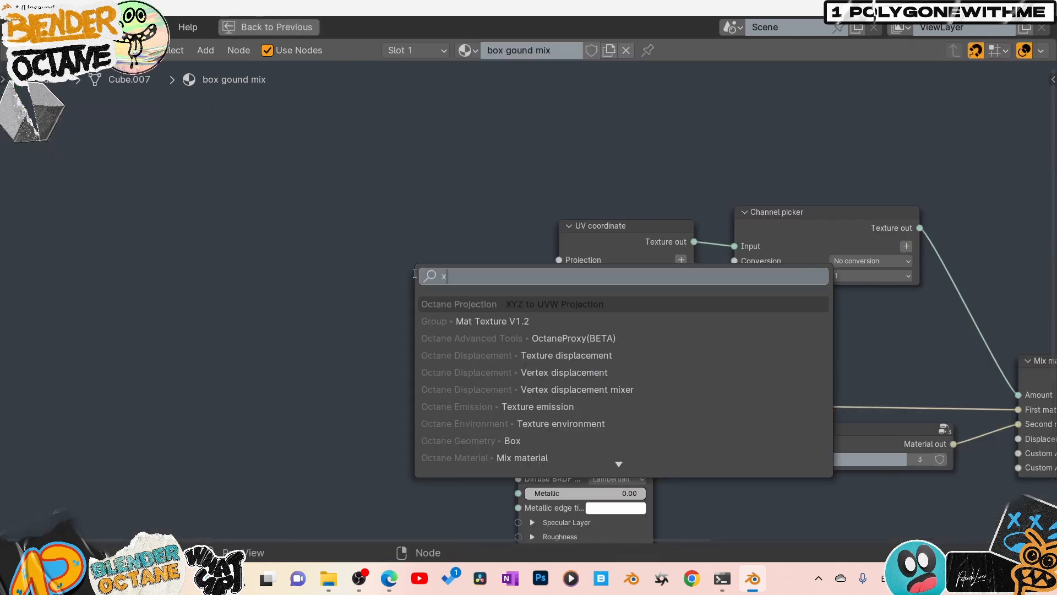
key("Return")
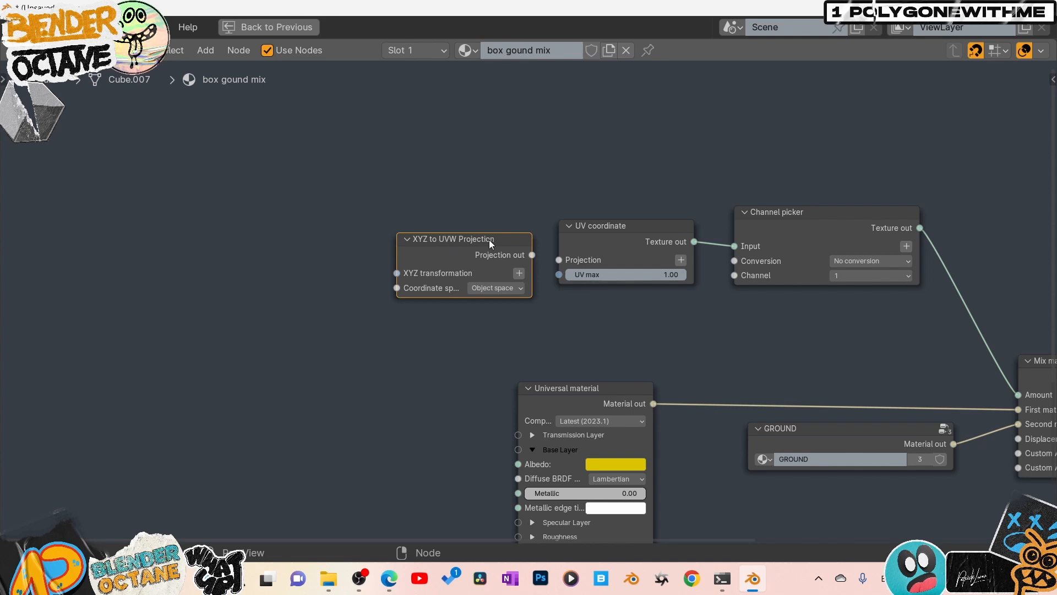
mouse_move(492, 243)
left_mouse_down()
mouse_move(468, 227)
mouse_move(478, 230)
left_mouse_up()
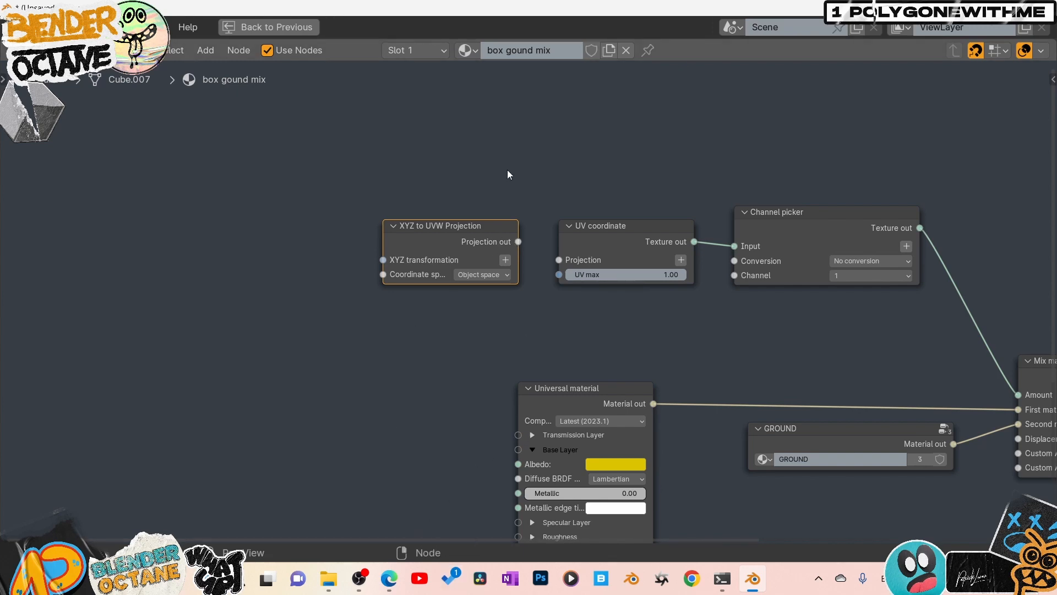
Read the manual's XYZ to UVW Projection page in the browser and connect the node's Projection out to the UV coordinate's Projection input
key("alt+Tab")
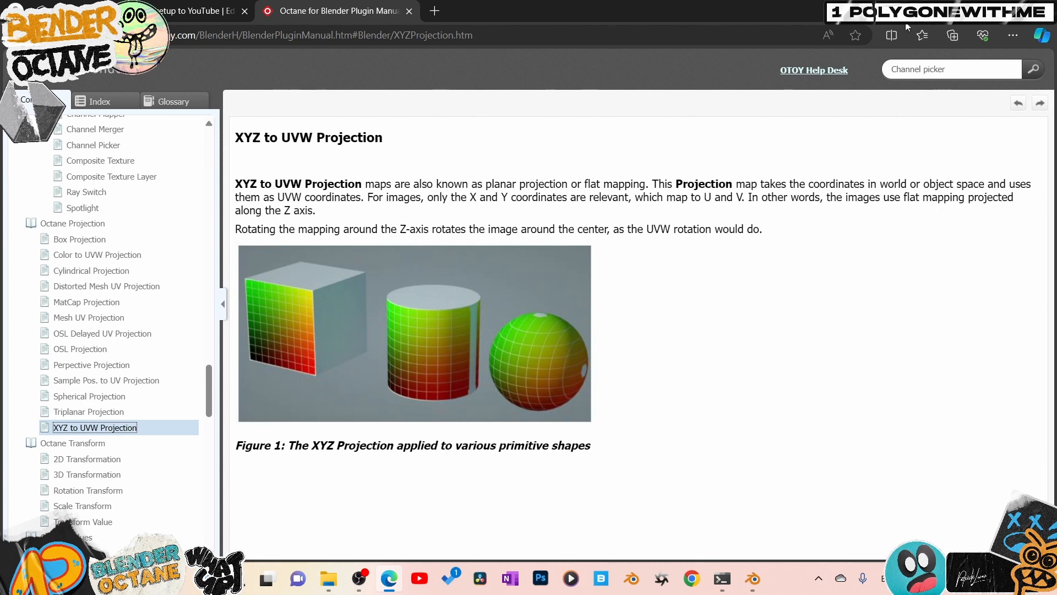
left_click(978, 10)
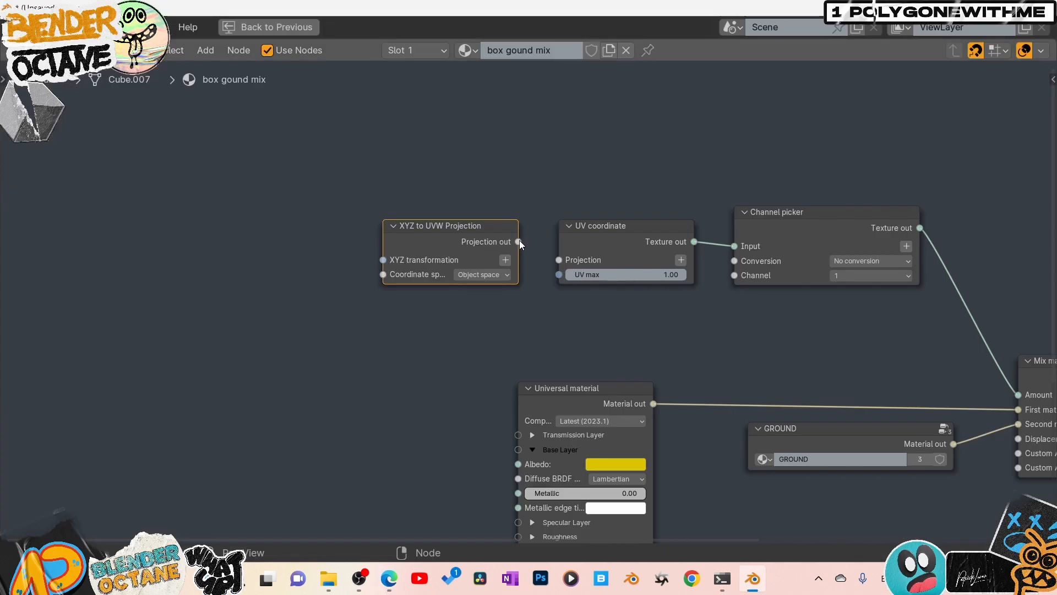
left_click_drag(518, 241, 559, 260)
middle_click_drag(666, 325, 457, 321)
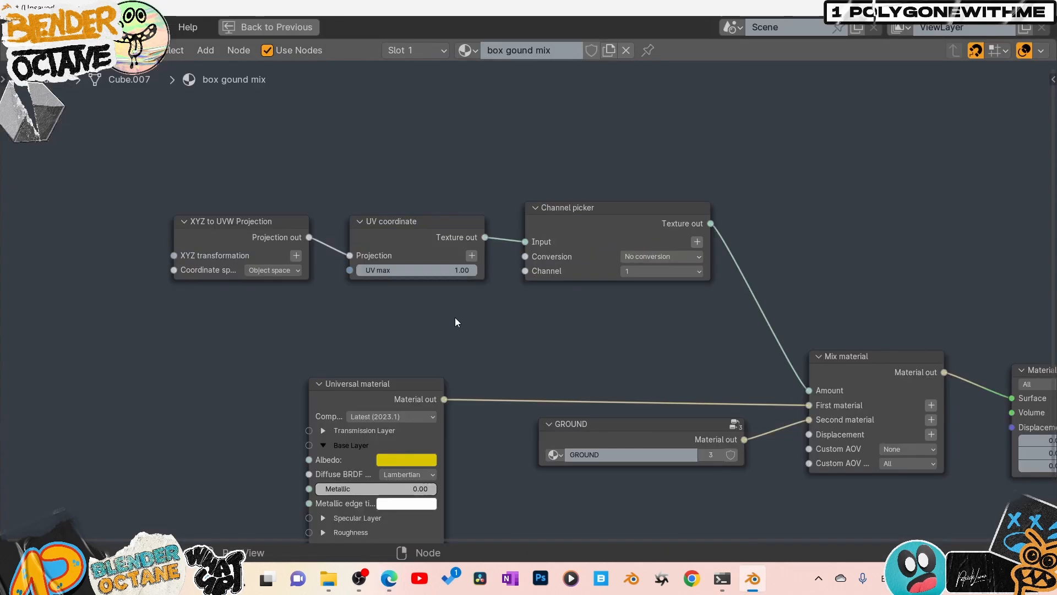
Preview the projected mask on the cube with the Channel picker on channel 2, and set it to channel 3
key("ctrl+space")
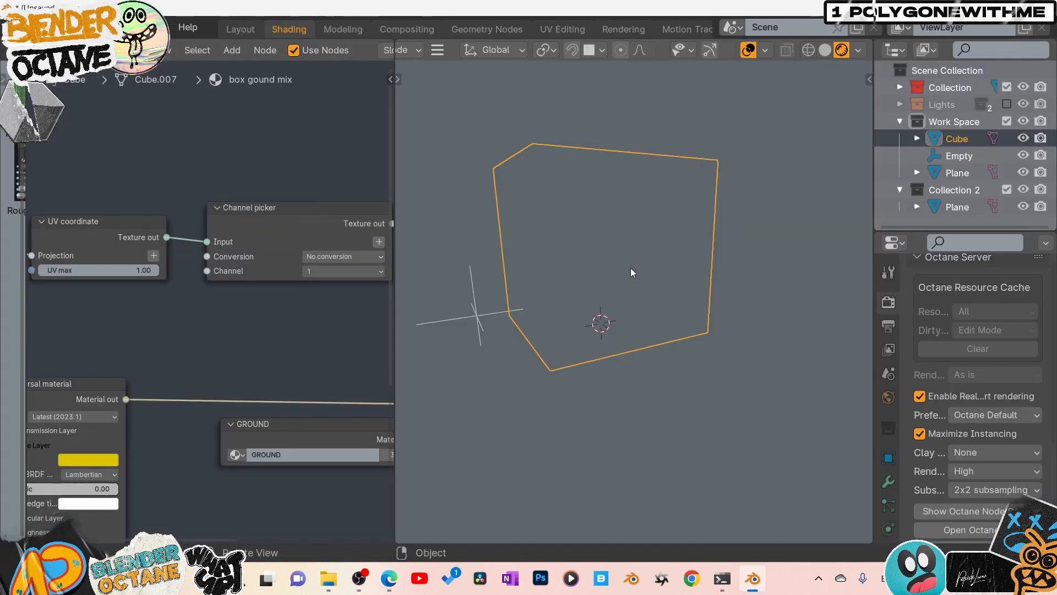
middle_click_drag(603, 300, 501, 267)
left_click(322, 271)
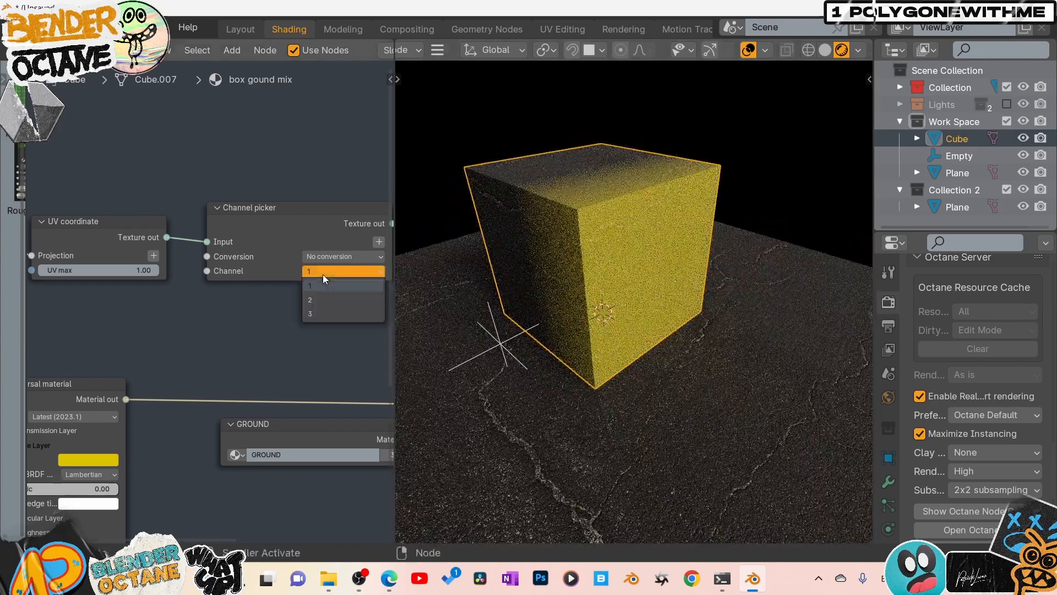
left_click(315, 302)
middle_click_drag(655, 306, 635, 305)
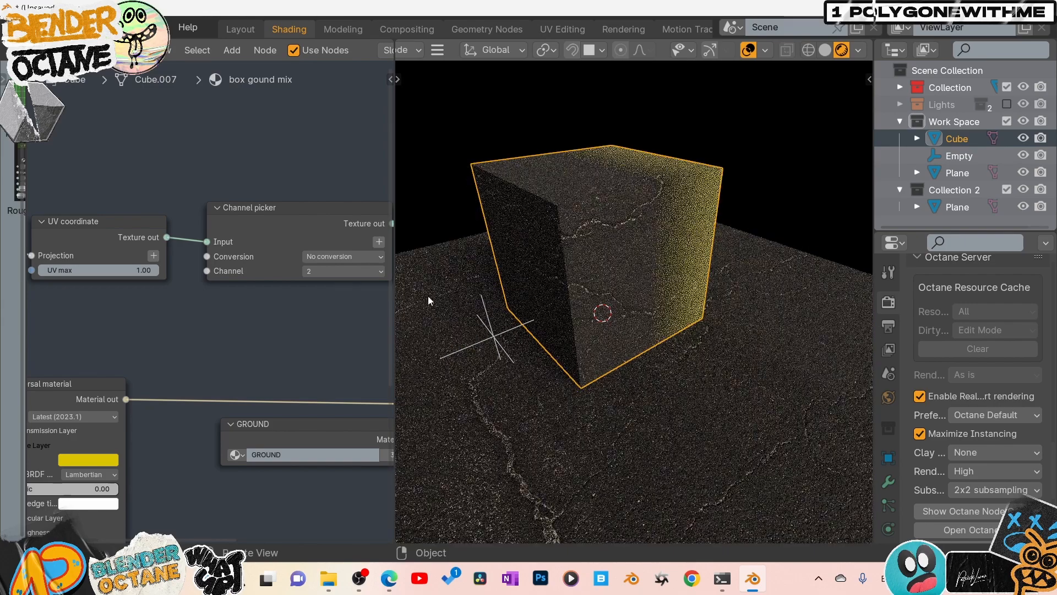
left_click(367, 273)
left_click(341, 312)
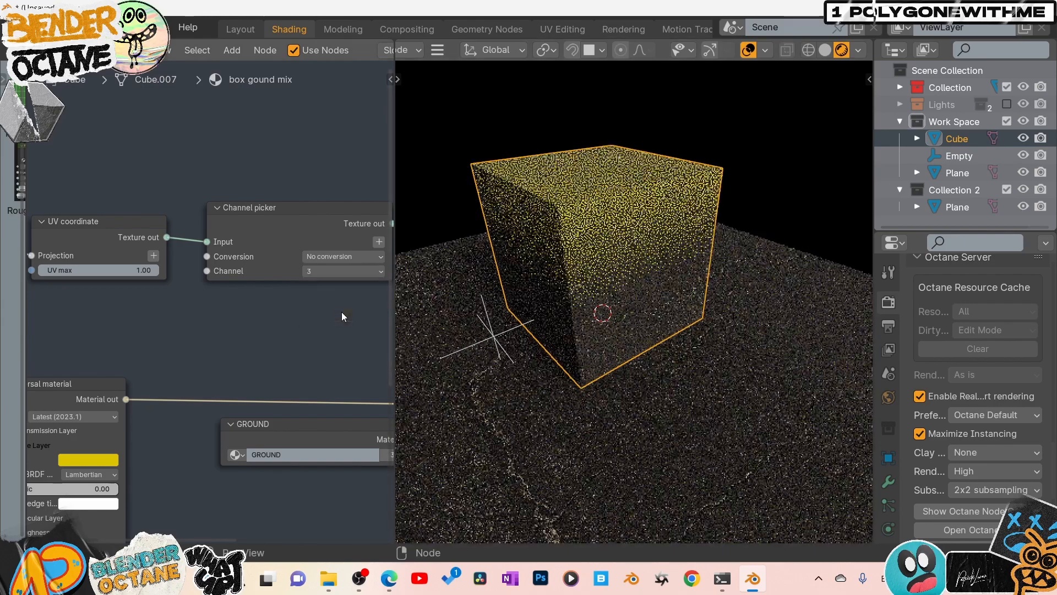
middle_click_drag(663, 305, 623, 283)
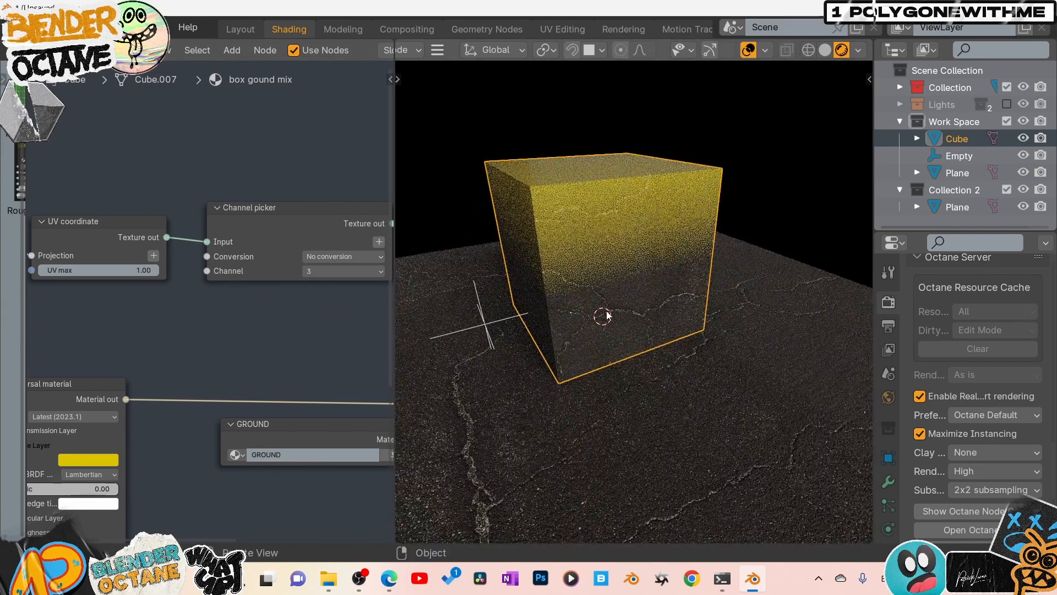
Try moving the cube along the Z axis to test how the gradient follows it
key("g")
key("z")
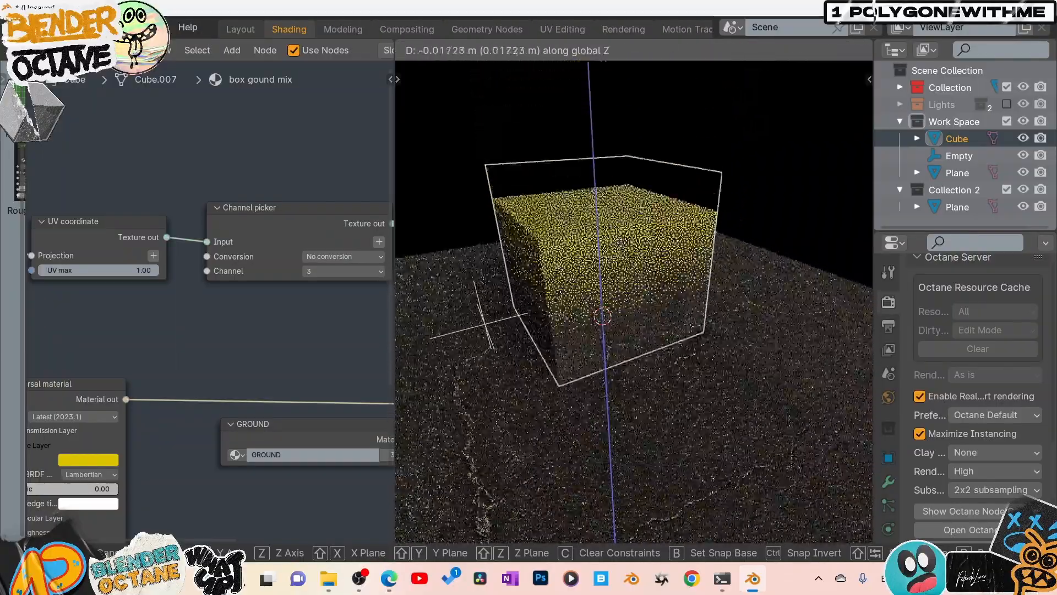
left_click(622, 242)
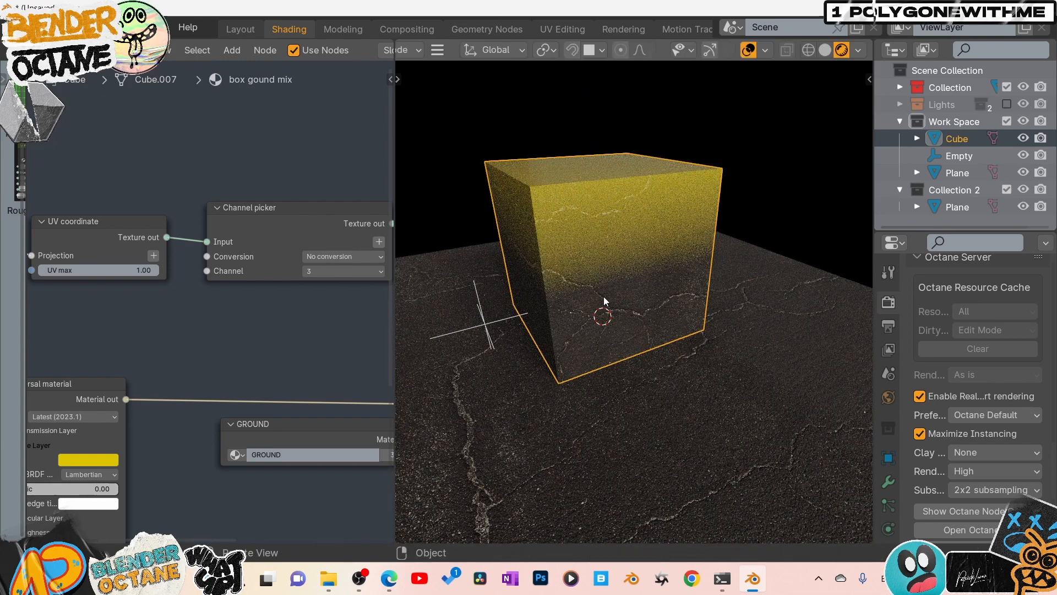
Select the Empty beside the cube and apply its object transform
left_click(483, 313)
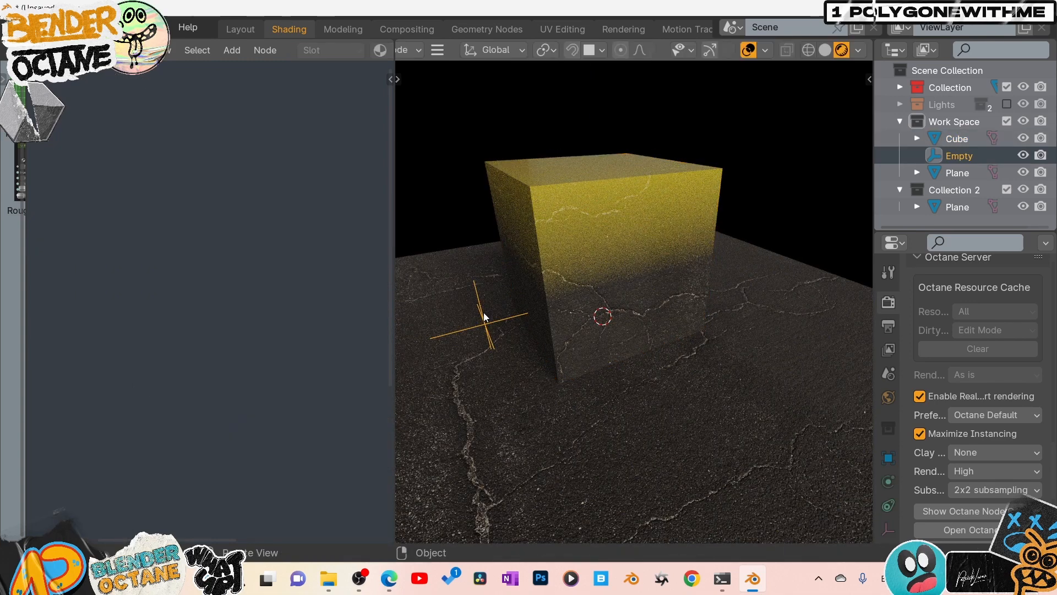
key("shift+a")
key("Escape")
key("ctrl+a")
left_click(488, 332)
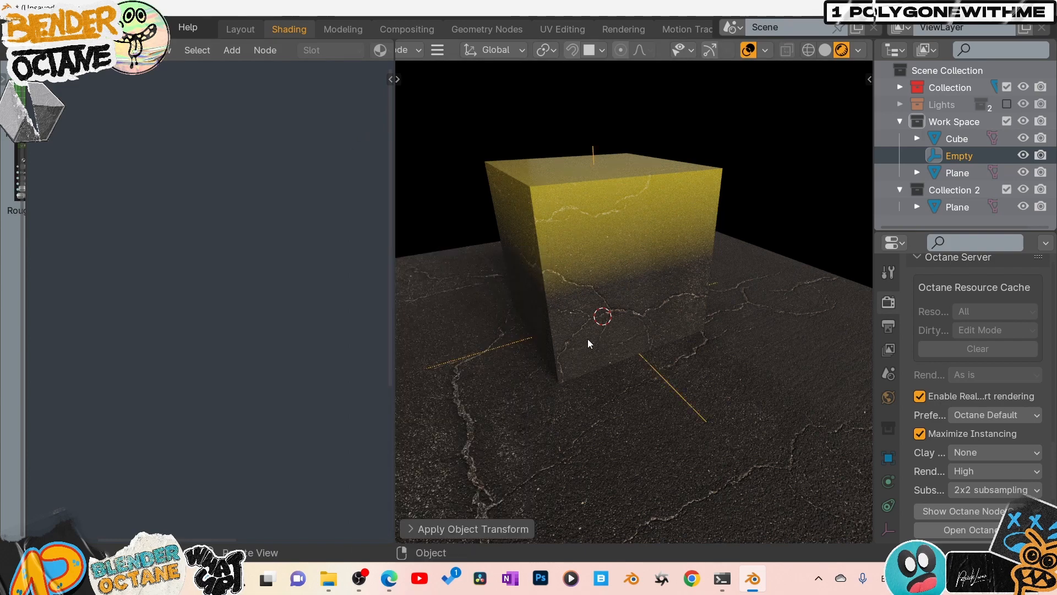
Move the Empty along the global Y axis until it stands beside the cube
key("g")
key("x")
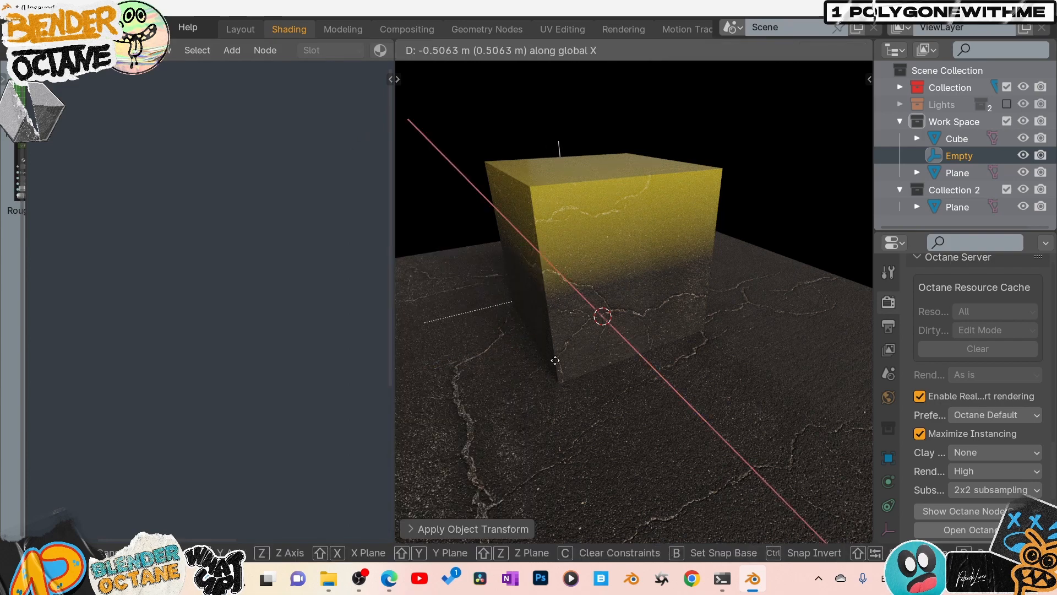
key("y")
left_click(520, 377)
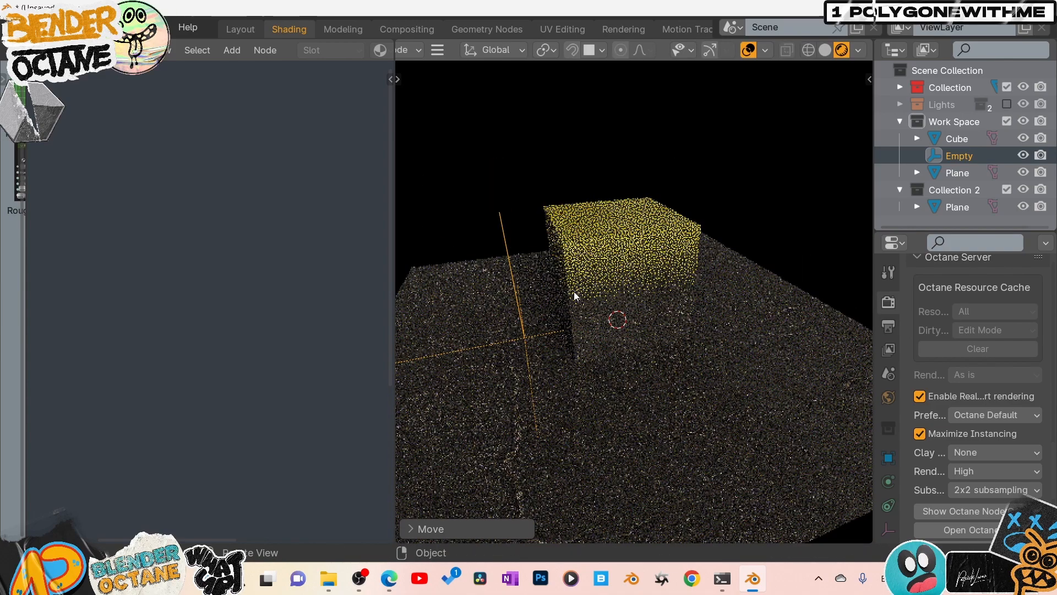
Add an Object Data node to the cube's material, to the left of the XYZ to UVW Projection node
left_click(587, 270)
key("ctrl+space")
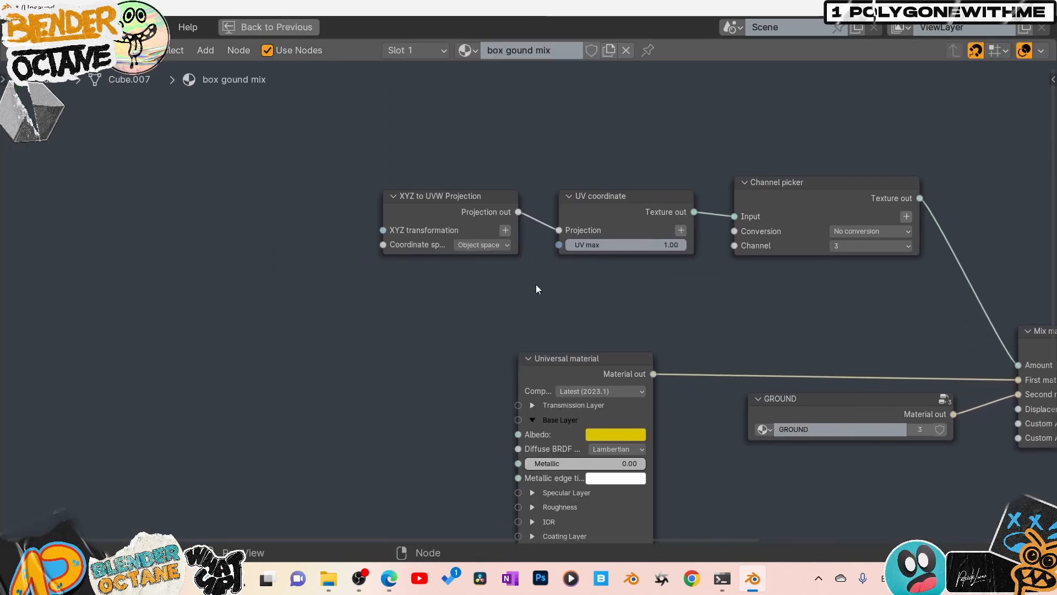
left_click(463, 212)
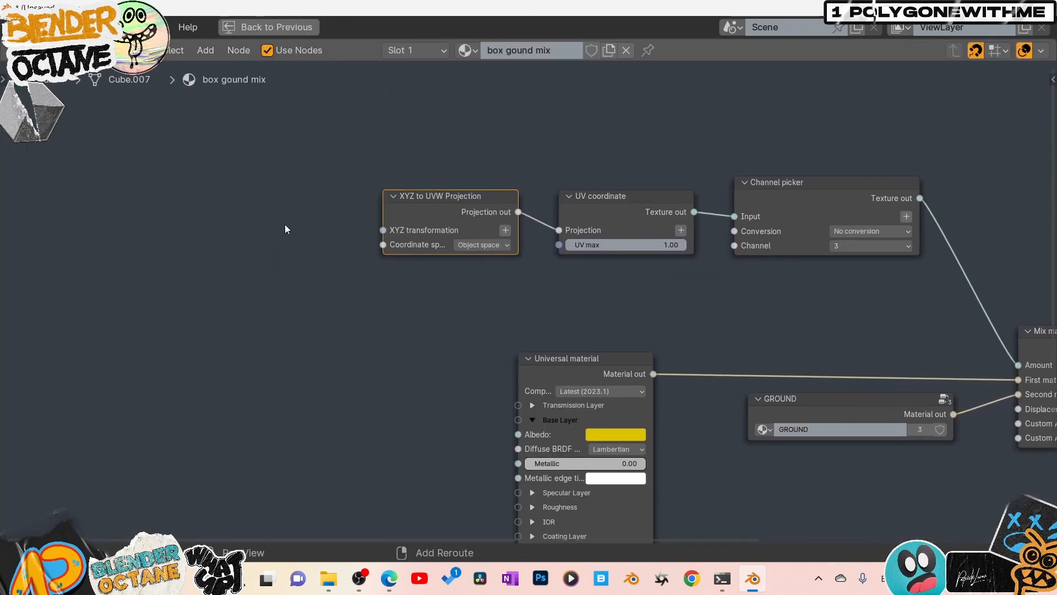
key("shift+a")
type("obj")
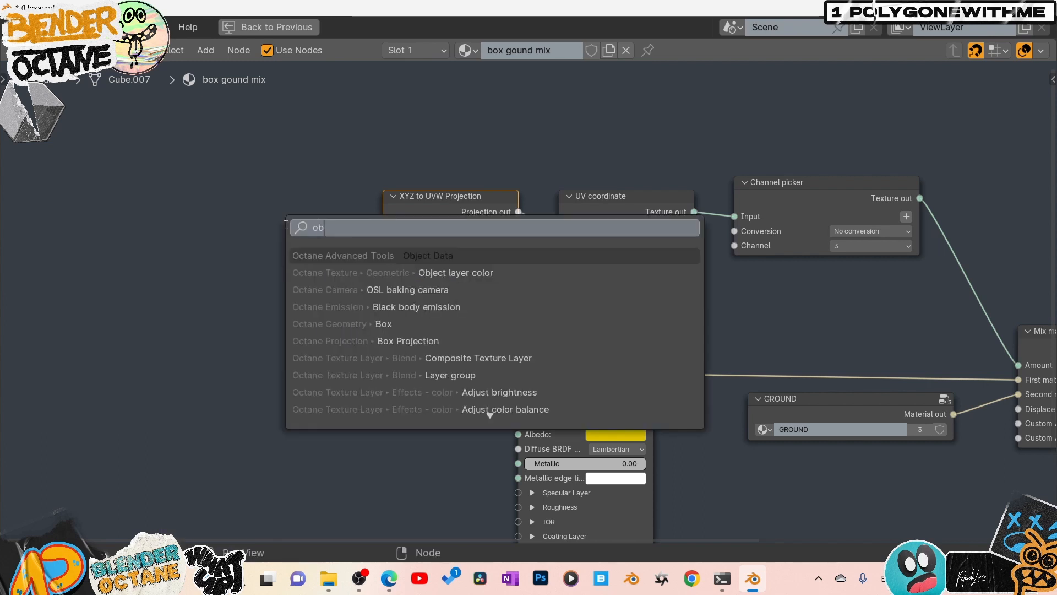
left_click(392, 255)
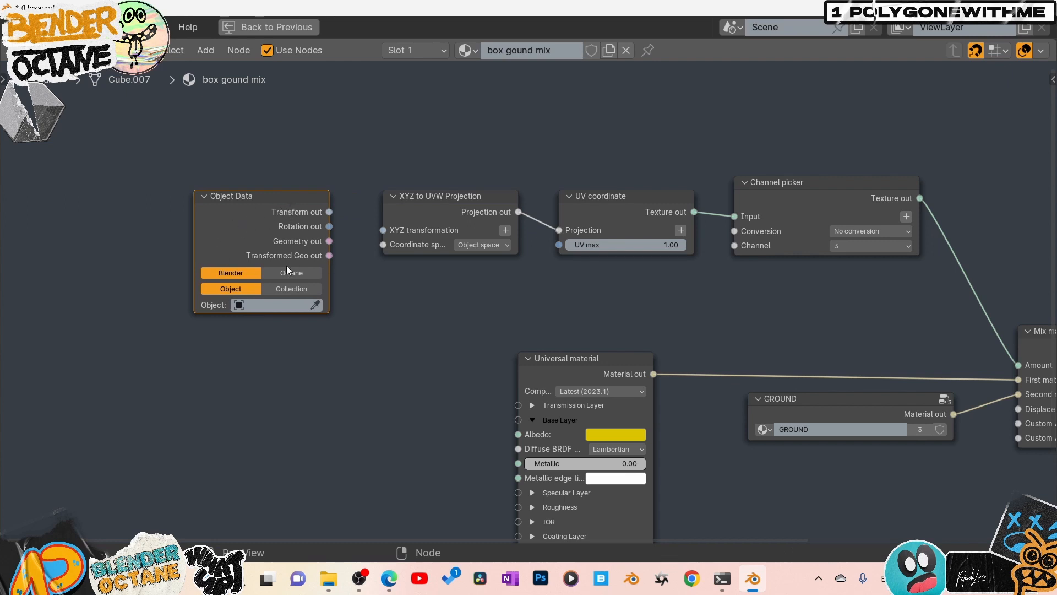
Set the Object Data node's object to Empty and connect its Transform out to the projection's XYZ transformation input
left_click(284, 308)
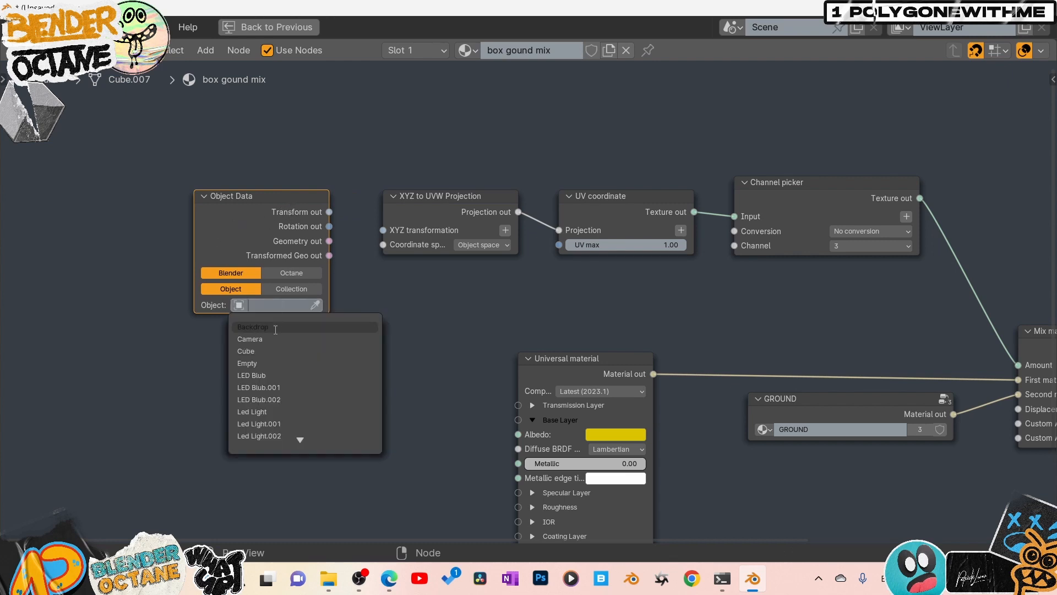
left_click(268, 365)
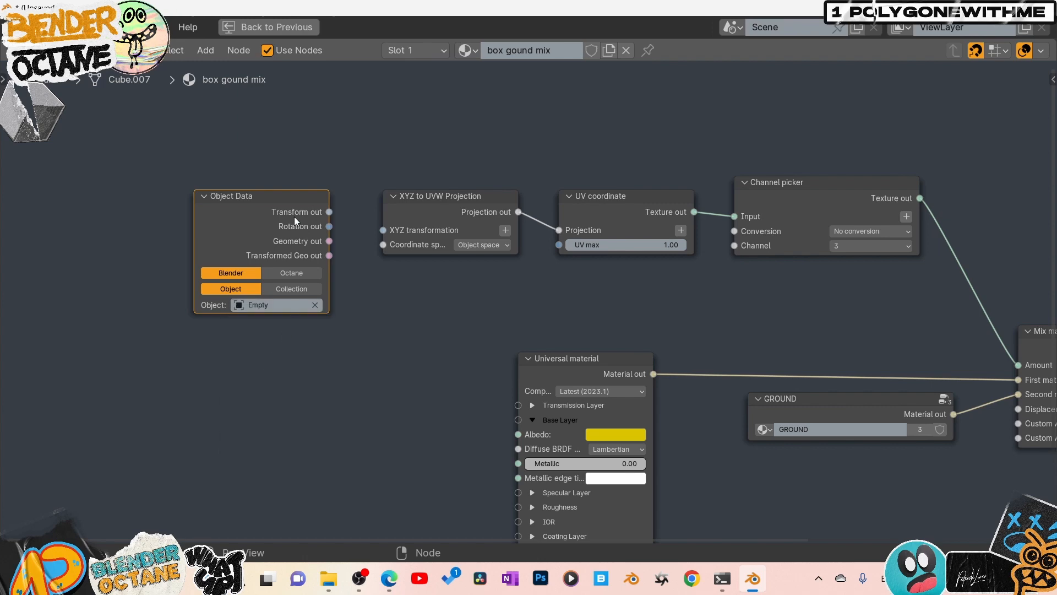
left_click_drag(329, 215, 388, 233)
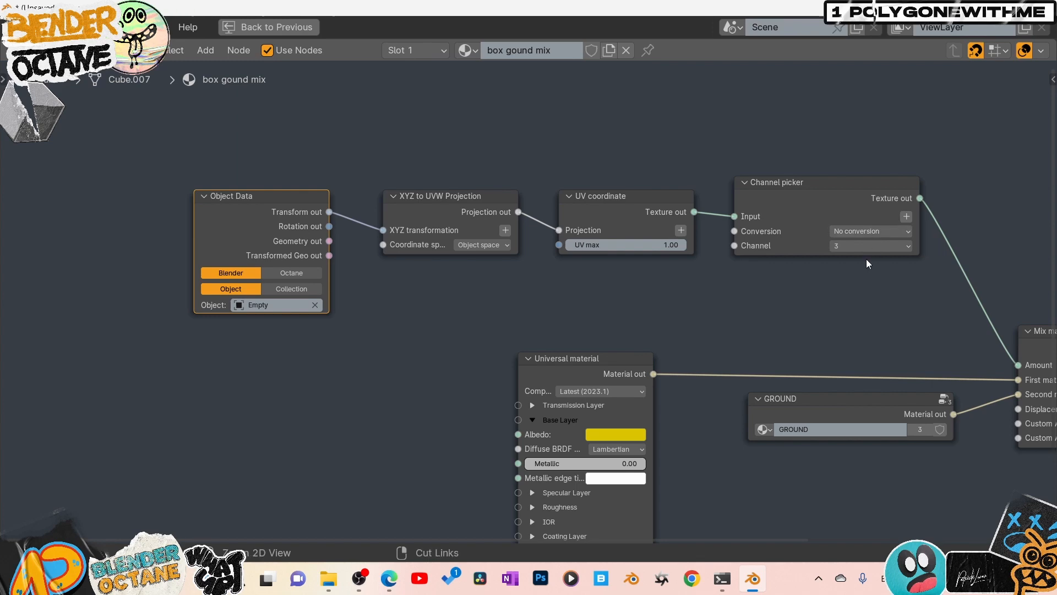
Try moving the Empty along the Z axis to test its effect on the cube's gradient
key("ctrl+space")
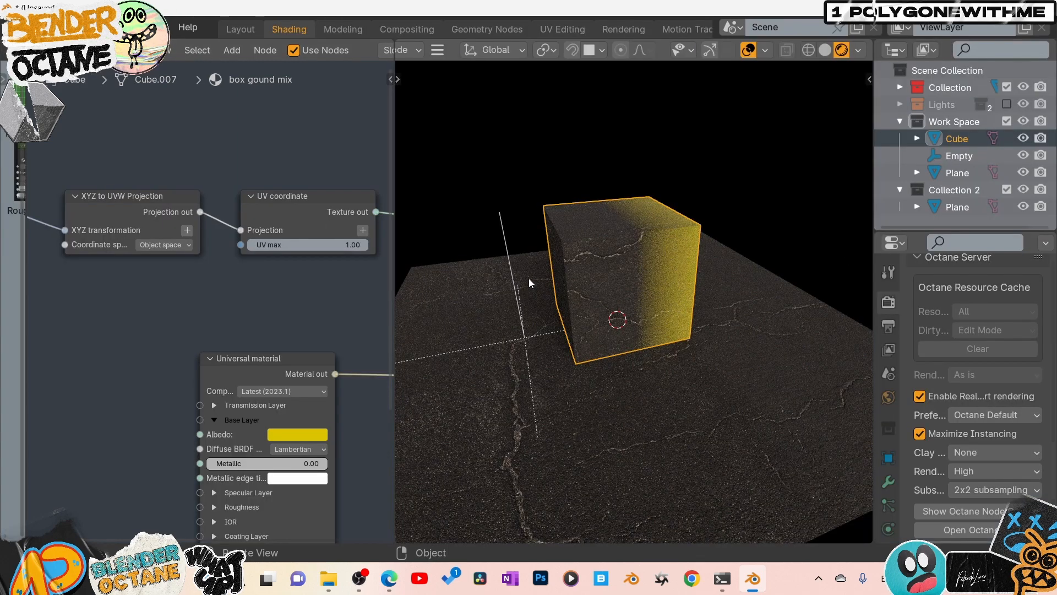
left_click(510, 261)
key("g")
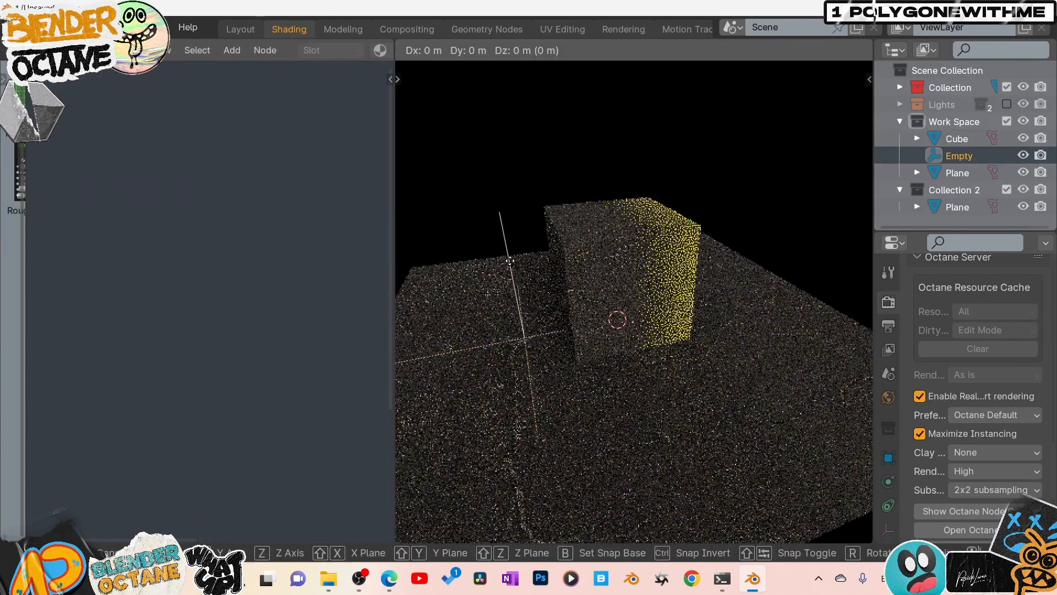
key("z")
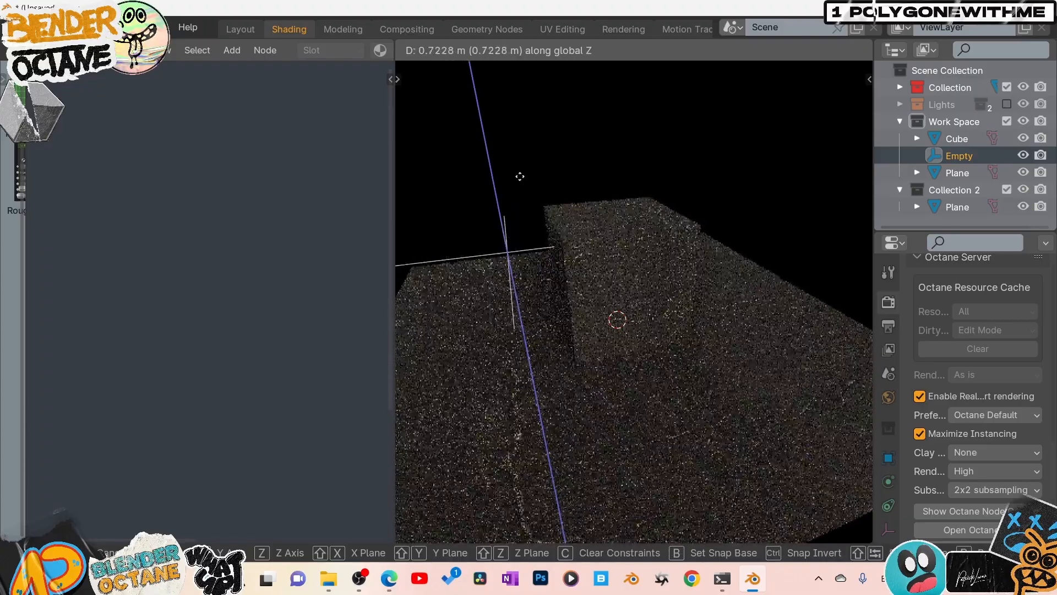
left_click(518, 223)
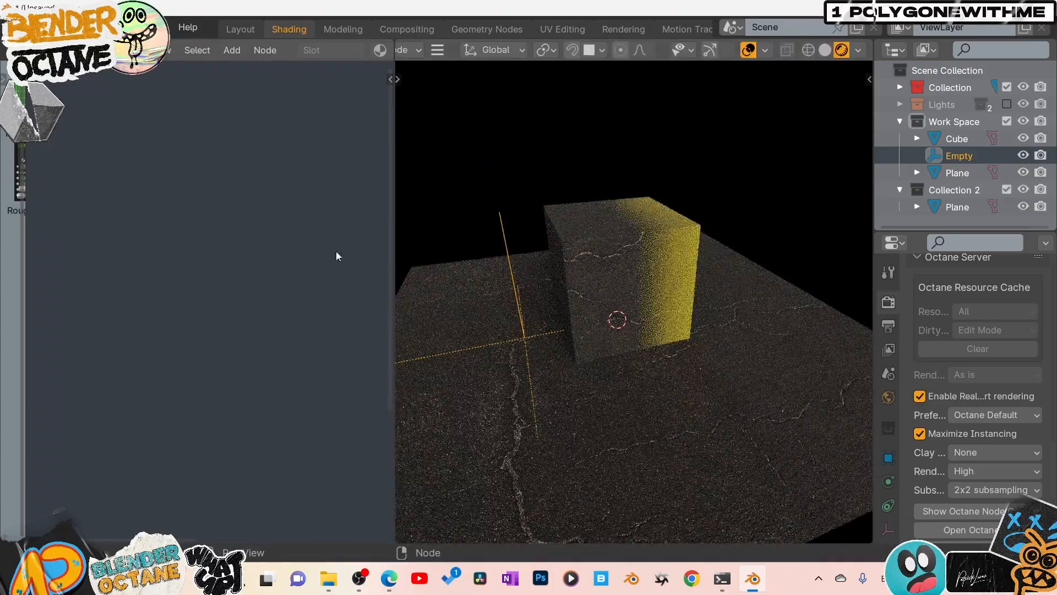
Reselect the cube, preview the Empty-driven mask on Channel picker channel 1, and set it to channel 2
left_click(556, 256)
middle_click_drag(199, 256, 118, 255)
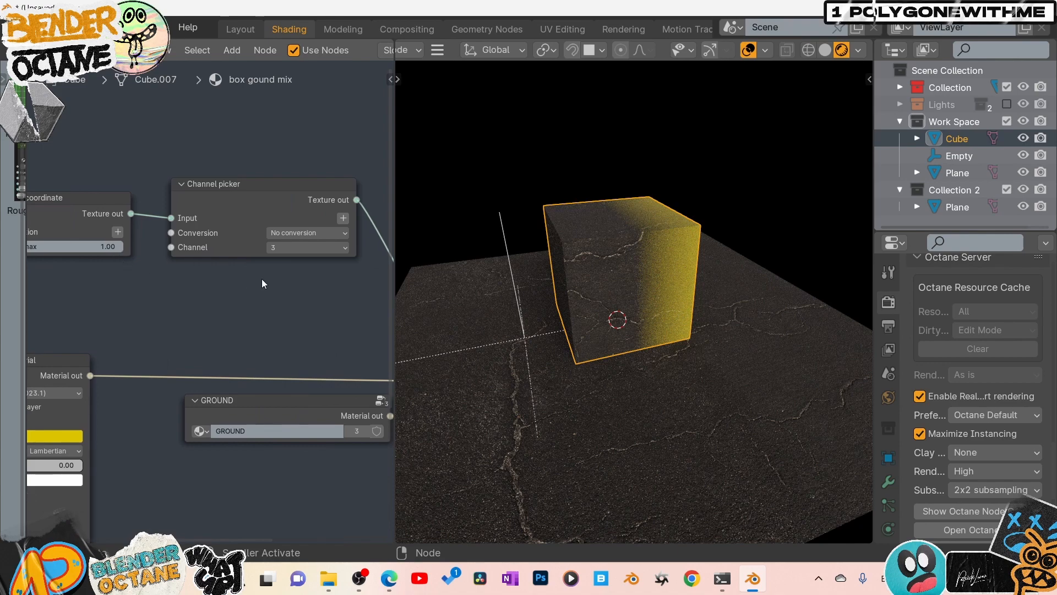
left_click(309, 248)
left_click(309, 260)
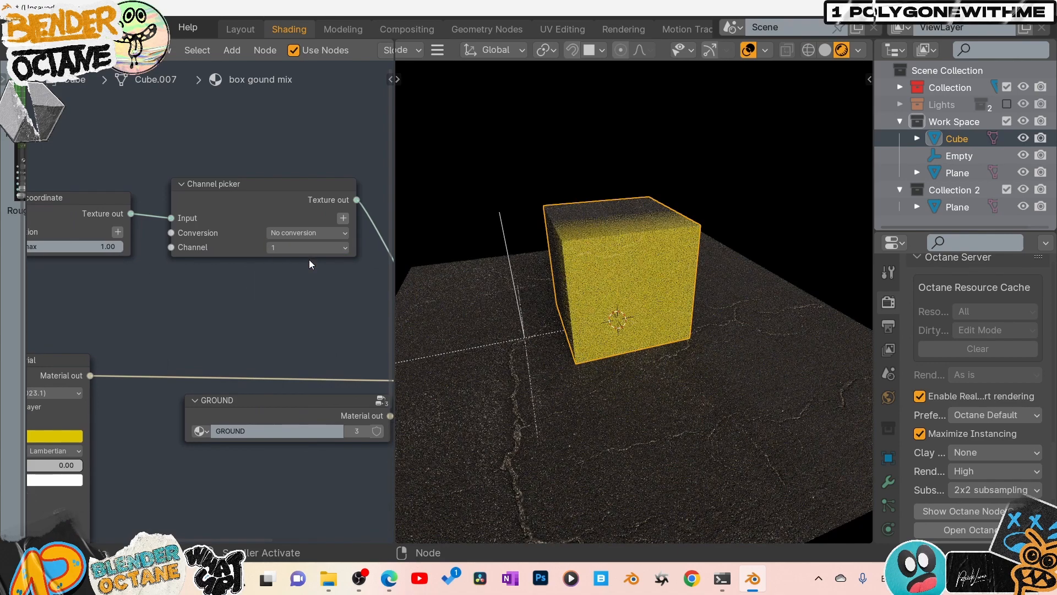
left_click(310, 249)
left_click(304, 276)
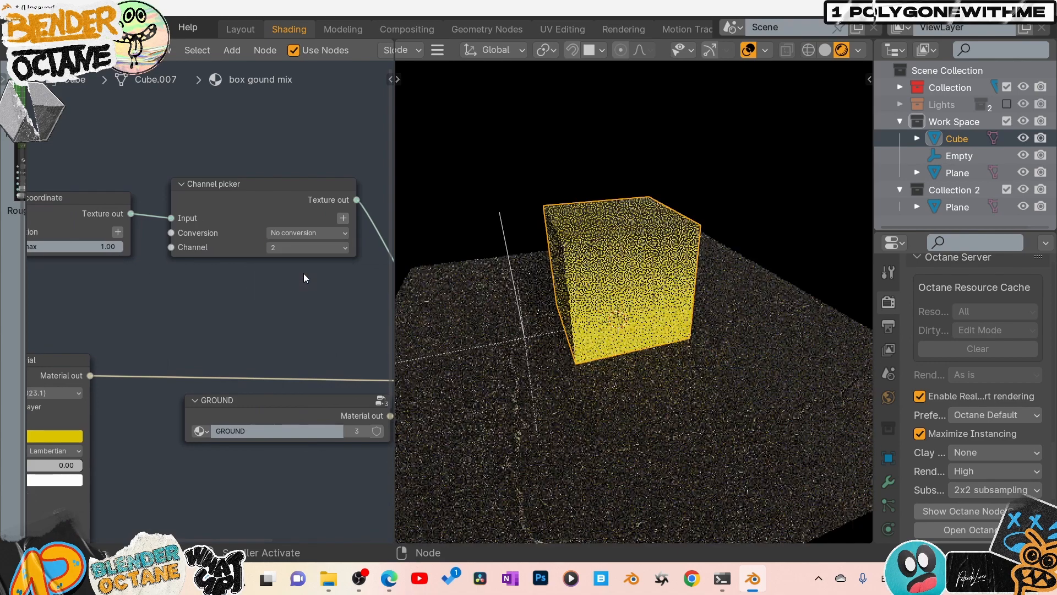
middle_click_drag(231, 269, 195, 262)
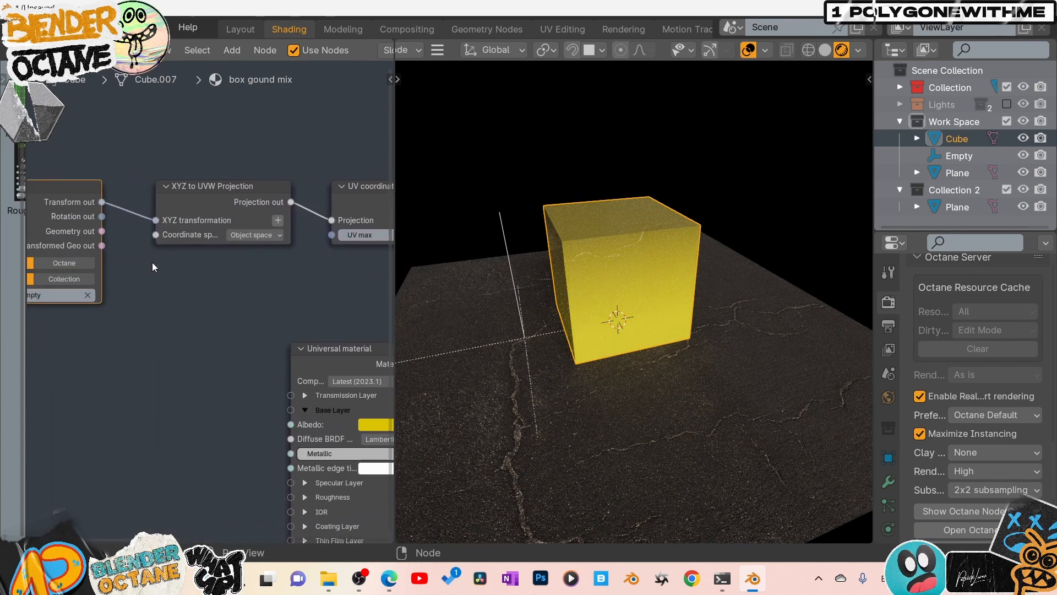
Widen the XYZ to UVW Projection node and set its coordinate space to World space
left_click_drag(157, 197, 122, 198)
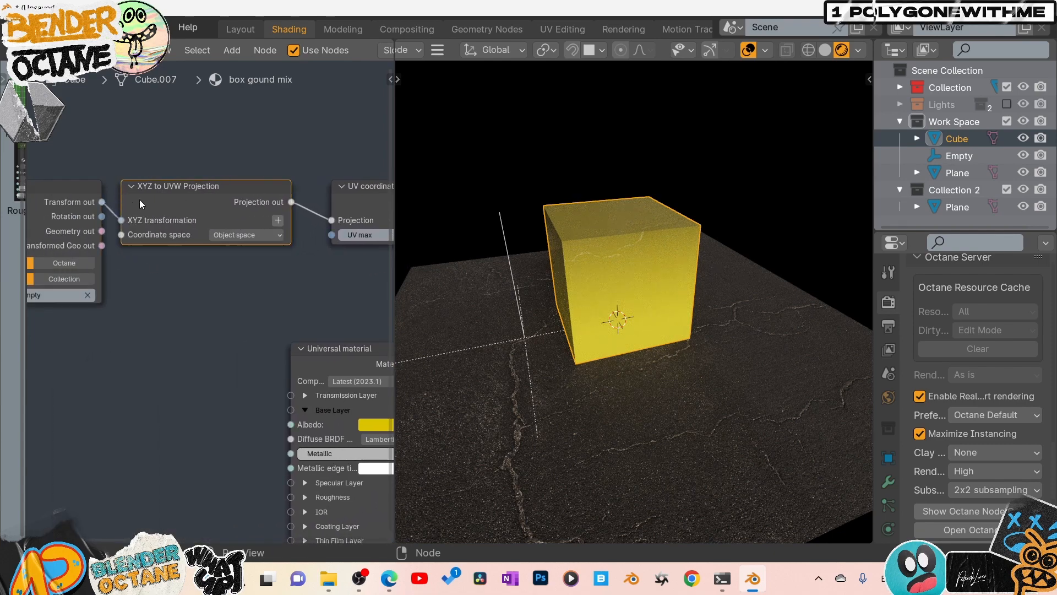
left_click(232, 235)
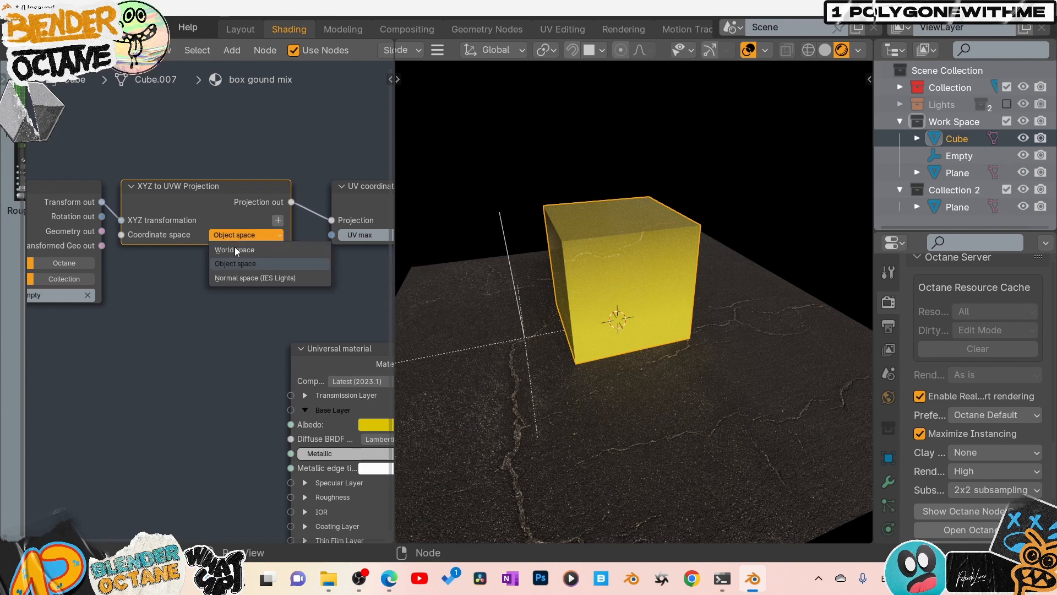
left_click(236, 251)
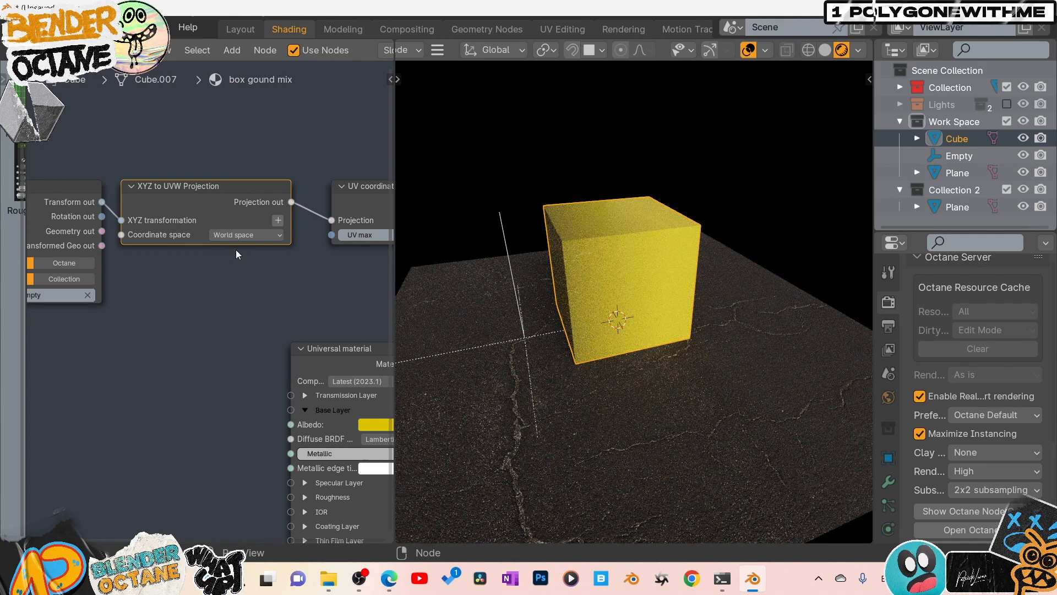
Preview the mask on Channel picker channels 1 and 2, and set the channel to 3
middle_click_drag(325, 287, 218, 290)
middle_click_drag(320, 279, 118, 278)
left_click(324, 239)
left_click(328, 249)
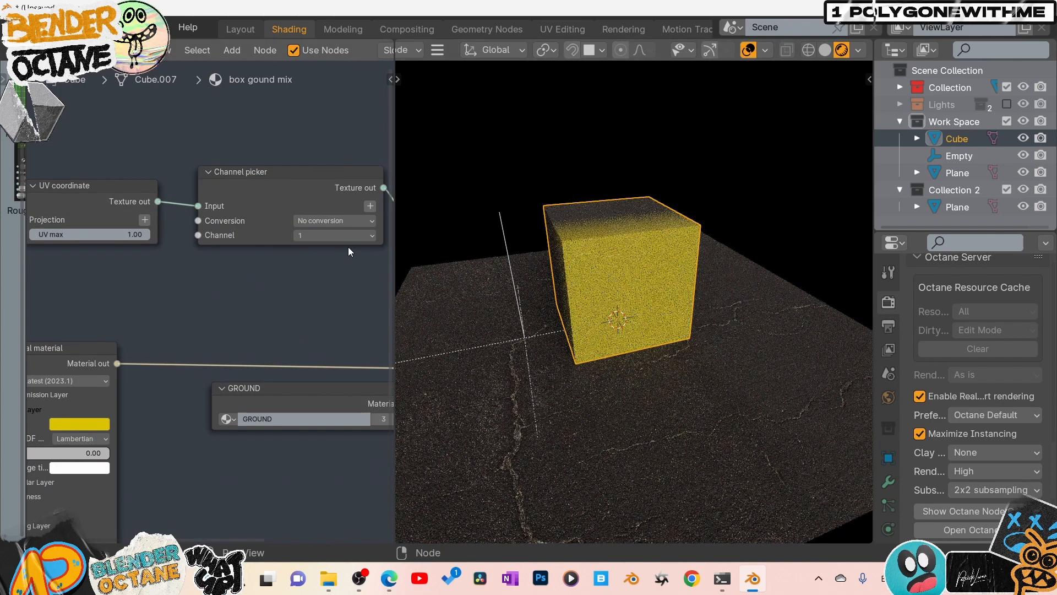
left_click(345, 238)
left_click(342, 263)
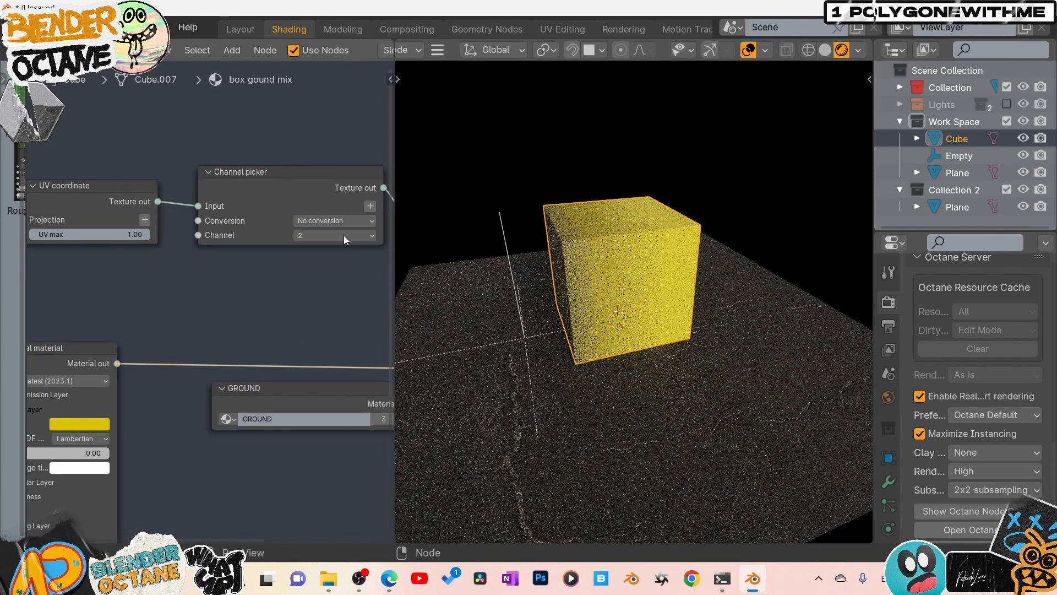
left_click(343, 233)
left_click(335, 277)
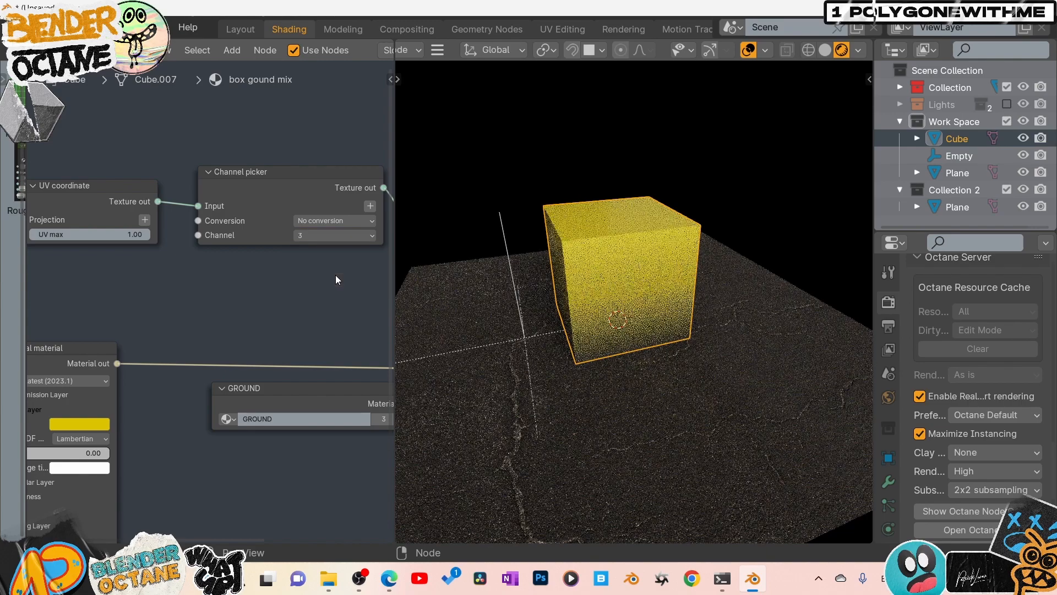
Select the Empty and move it up and down along the Z axis, leaving the material transition in the cube's lower part
left_click(507, 231)
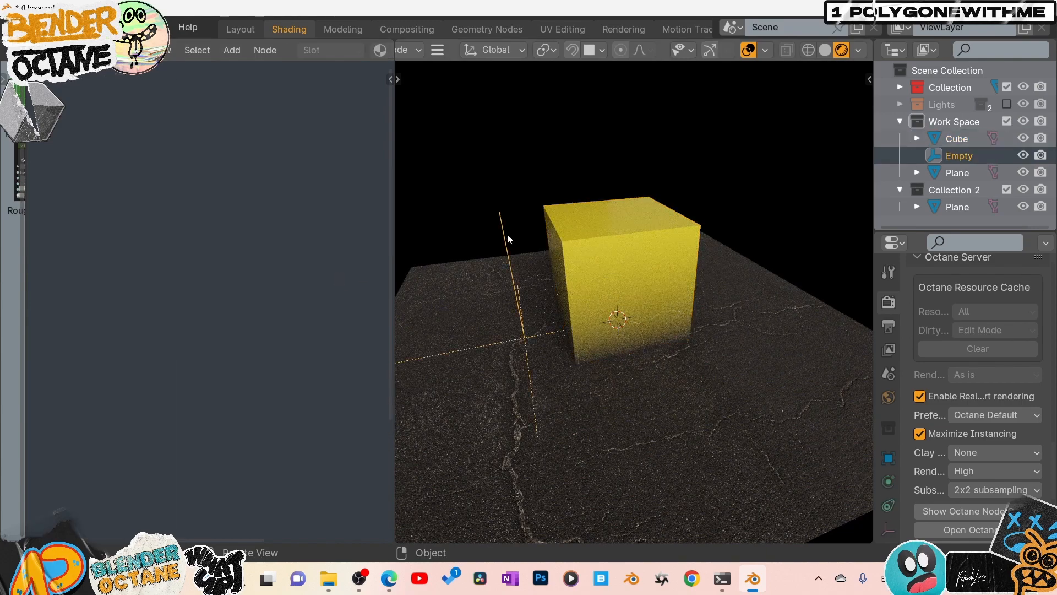
key("g")
key("z")
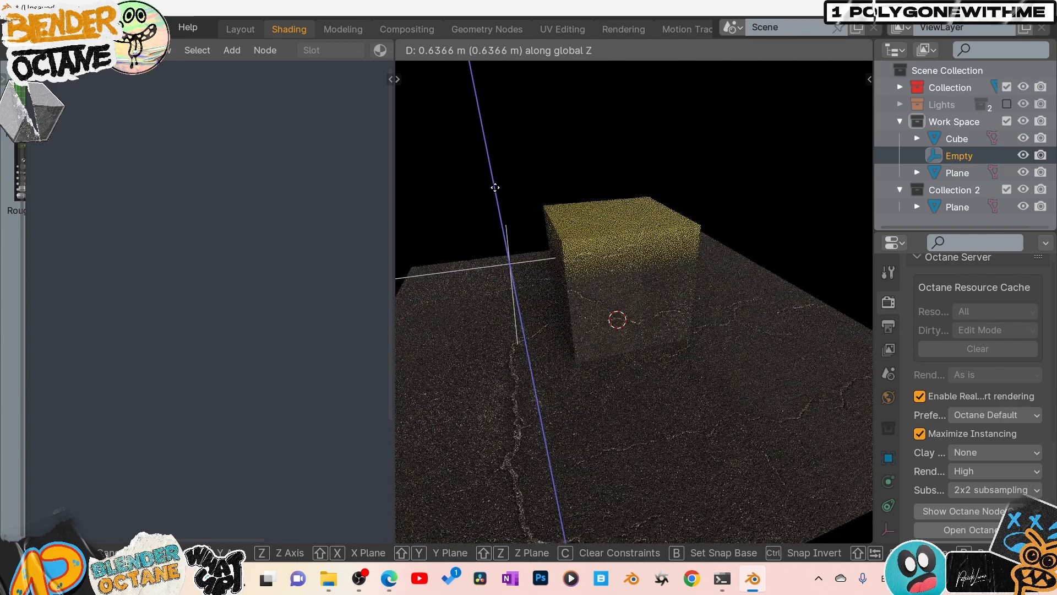
left_click(494, 261)
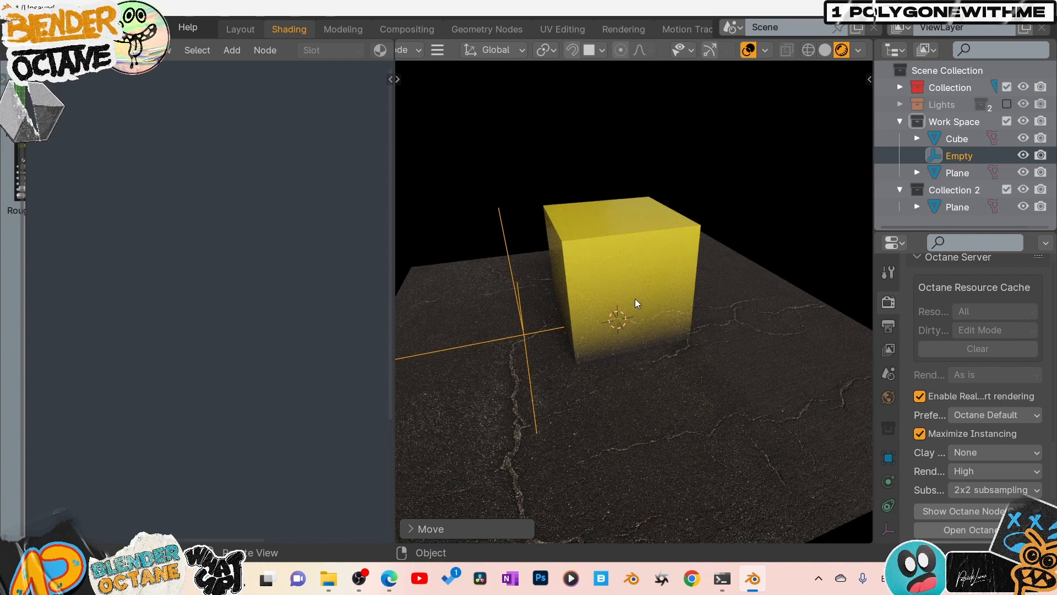
key("g")
key("z")
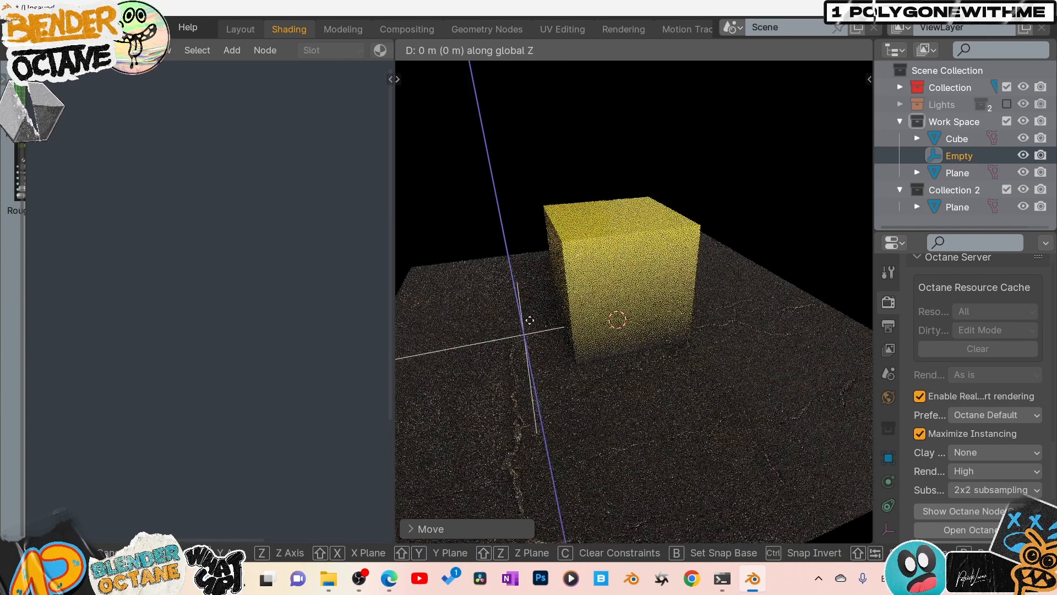
left_click(530, 300)
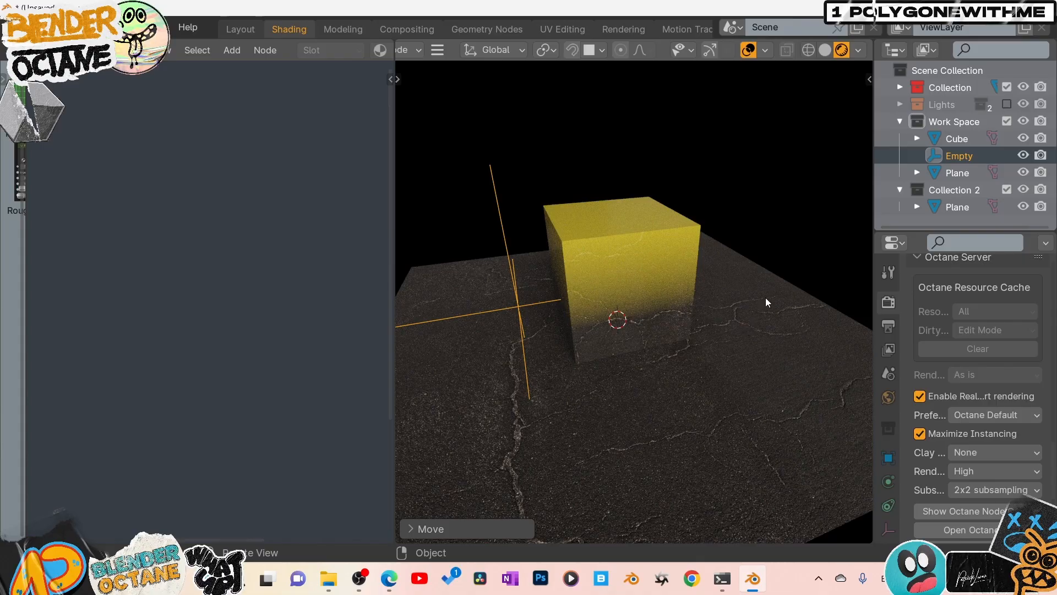
Scale the Empty down to sharpen the gradient and lower it along Z so the transition sits at the cube's base
key("s")
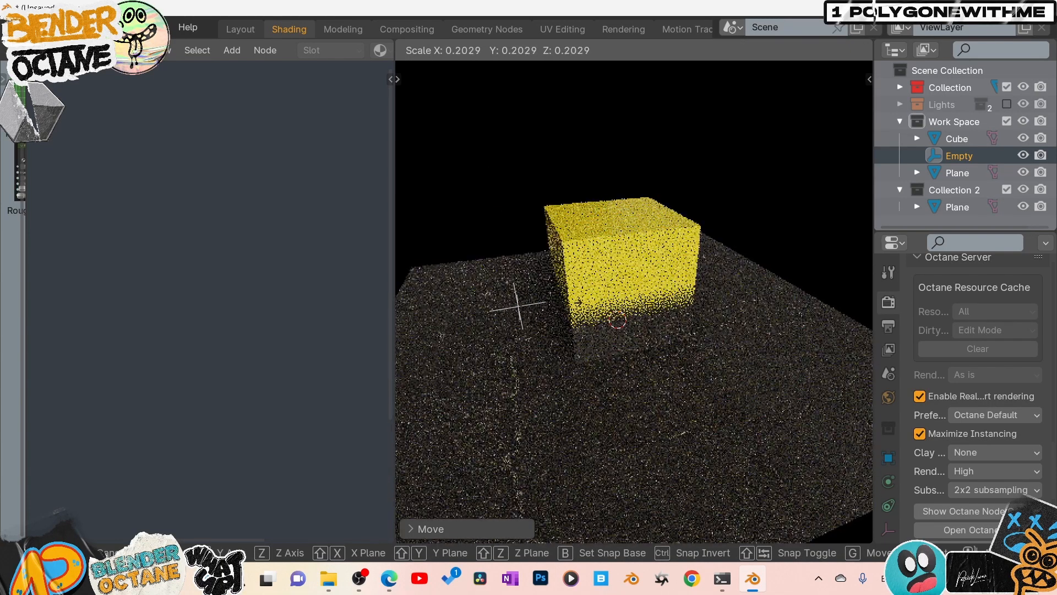
left_click(721, 340)
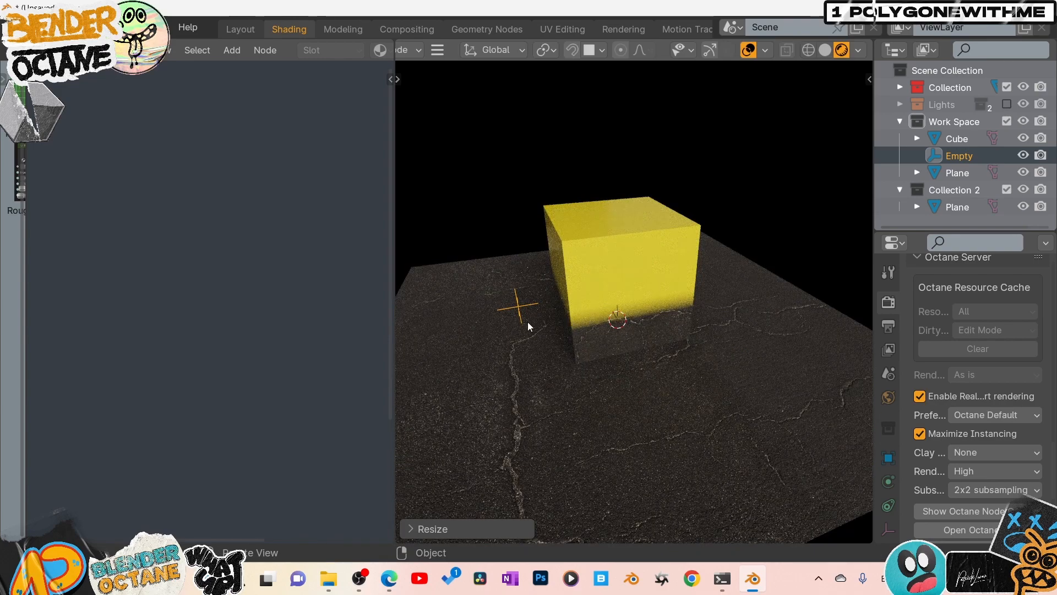
key("g")
key("z")
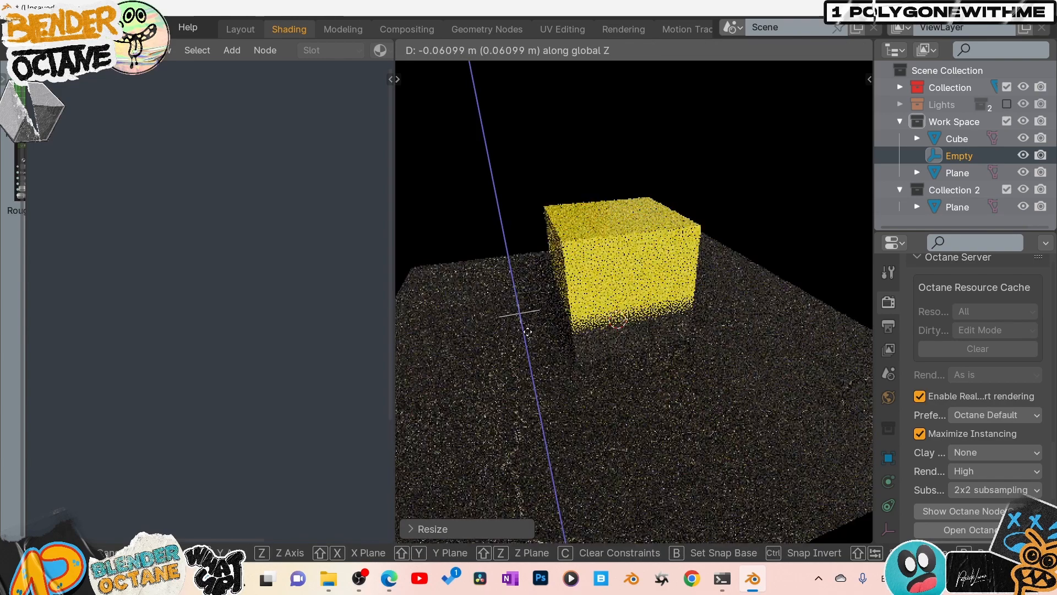
left_click(529, 387)
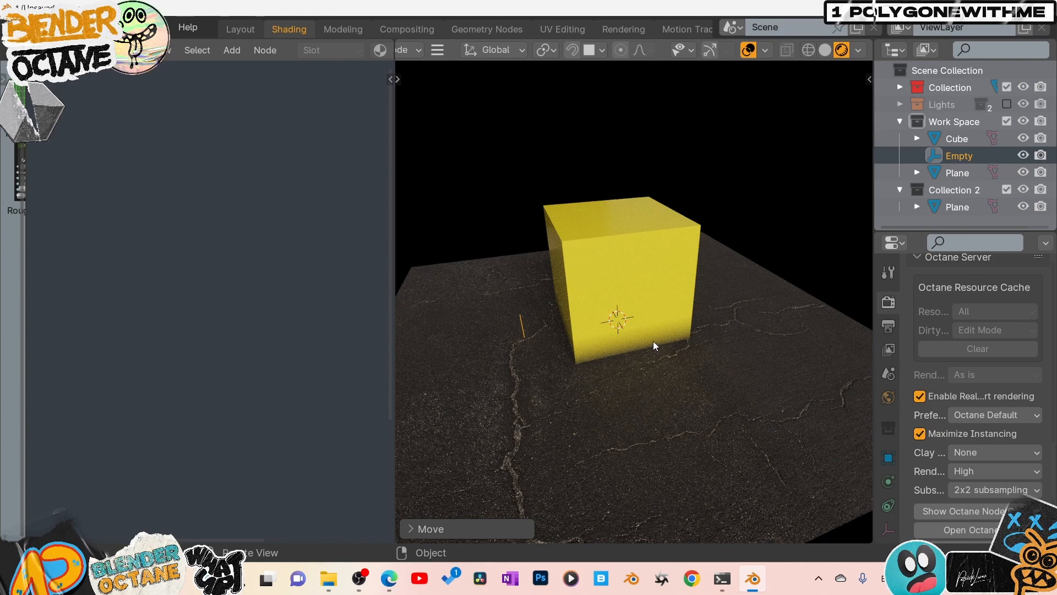
middle_click_drag(606, 329, 582, 307)
middle_click_drag(553, 400, 595, 381)
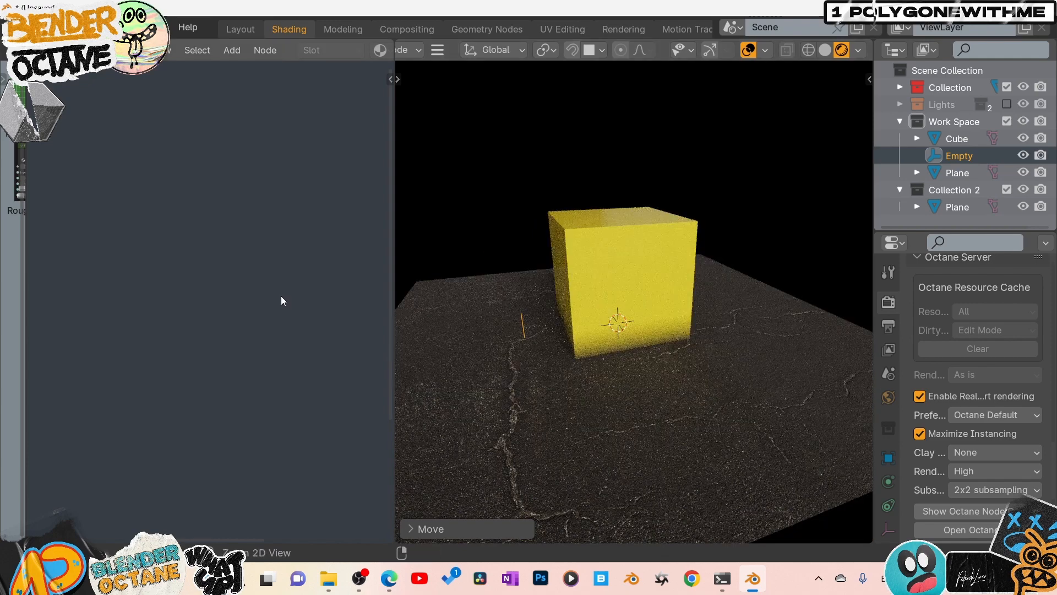
Maximize the cube's material node graph and move the GROUND node down, clear of the Universal material link
key("ctrl+space")
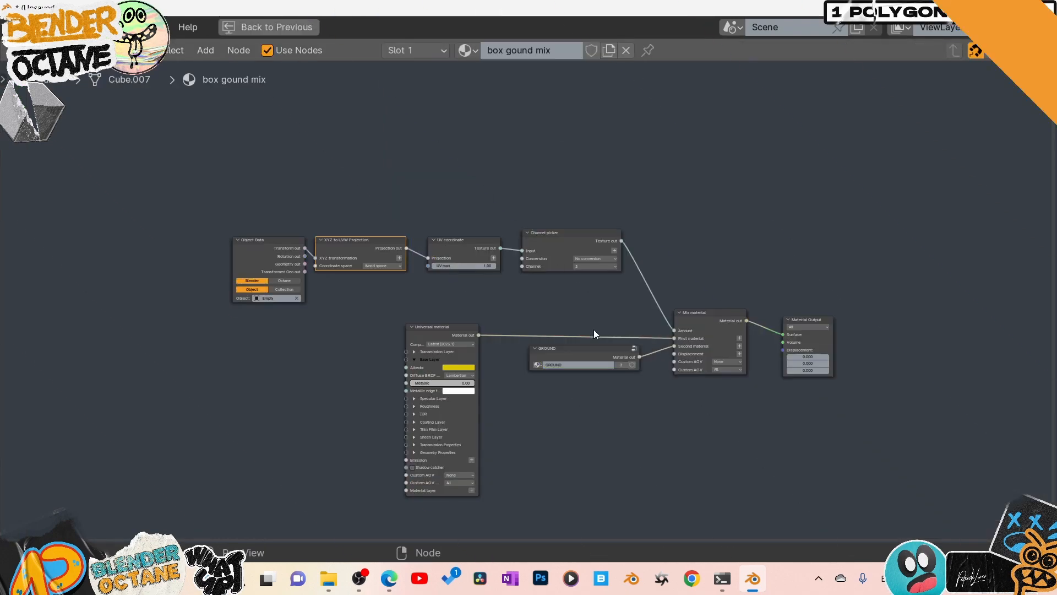
left_click(576, 353)
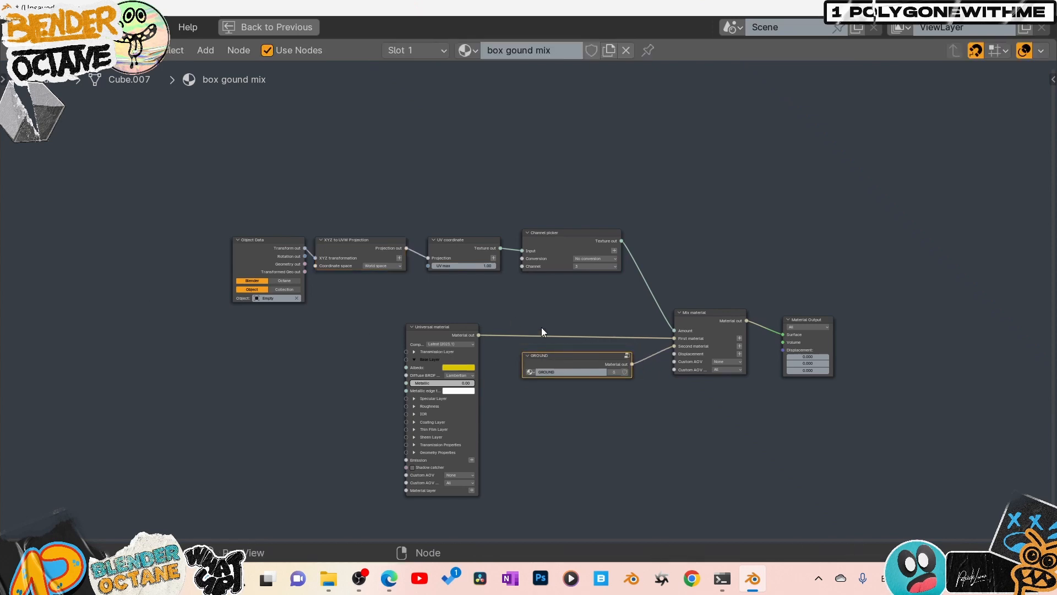
middle_click_drag(508, 363, 639, 374, "ctrl")
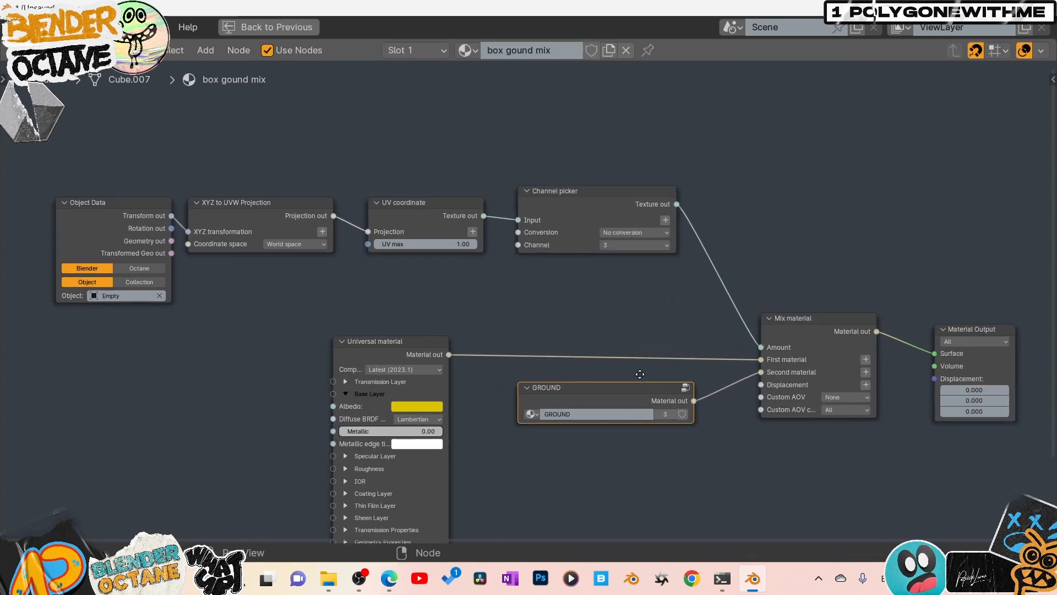
left_click(407, 340)
left_click(566, 389)
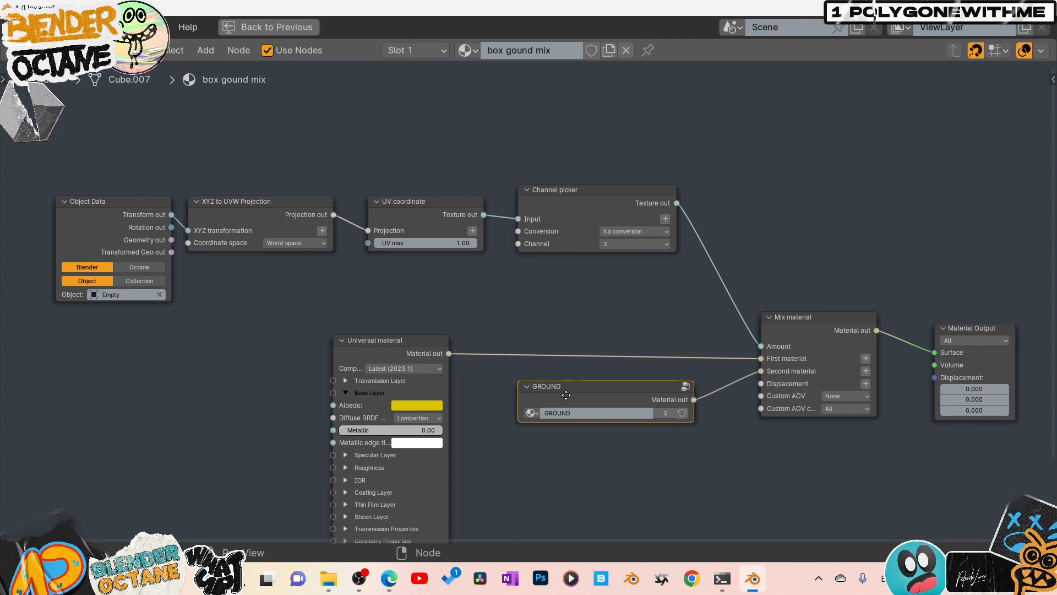
left_click_drag(566, 389, 555, 412)
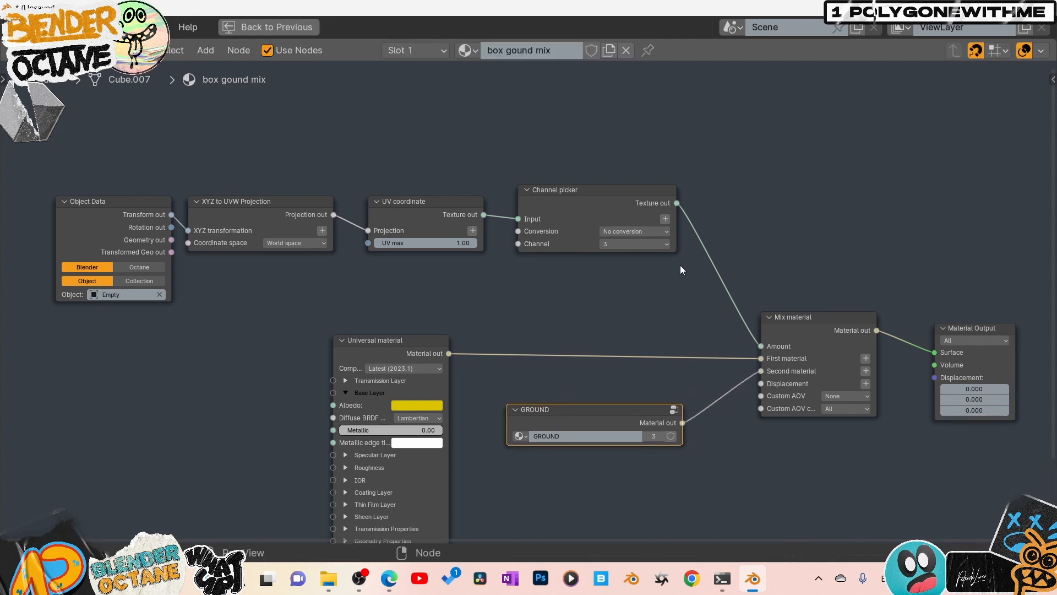
Even out the UV coordinate and XYZ to UVW Projection nodes, keep World space, and restore the split shading layout
left_click(599, 202)
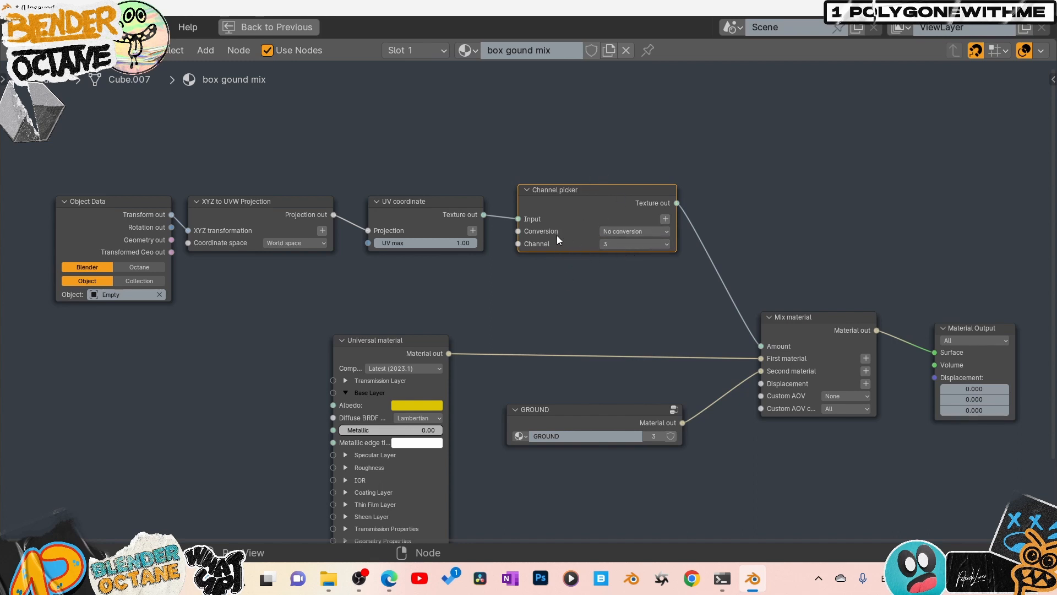
mouse_move(428, 211)
left_mouse_down()
mouse_move(428, 199)
mouse_move(439, 211)
left_mouse_up()
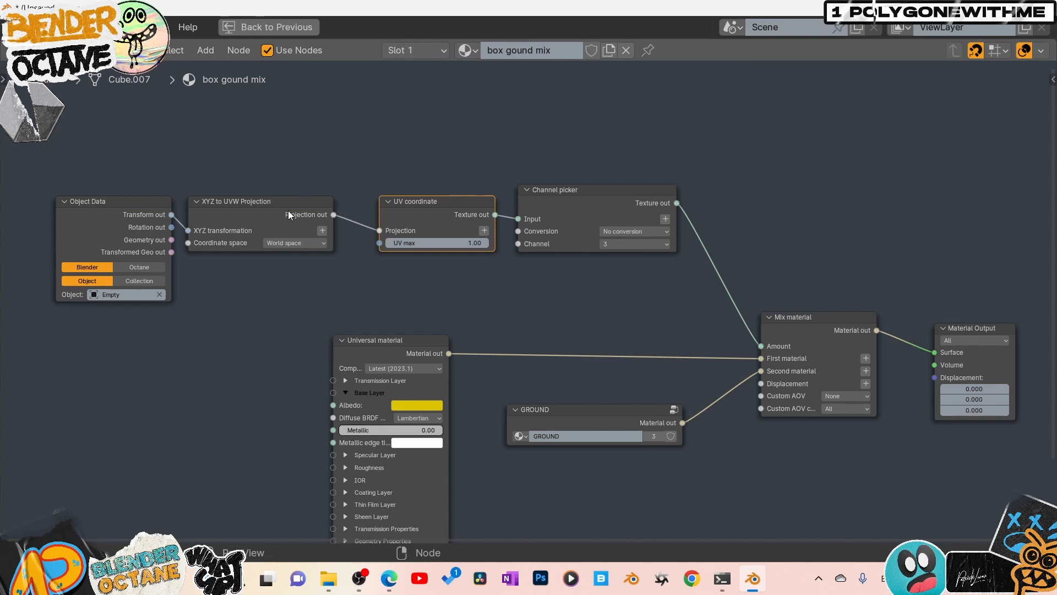
left_click_drag(288, 210, 295, 210)
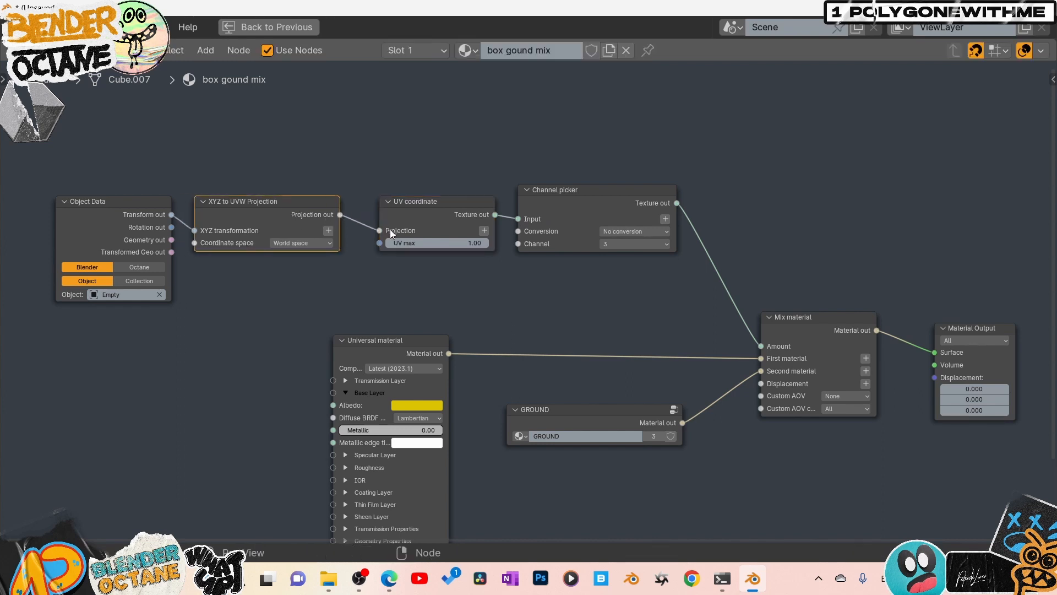
left_click(284, 242)
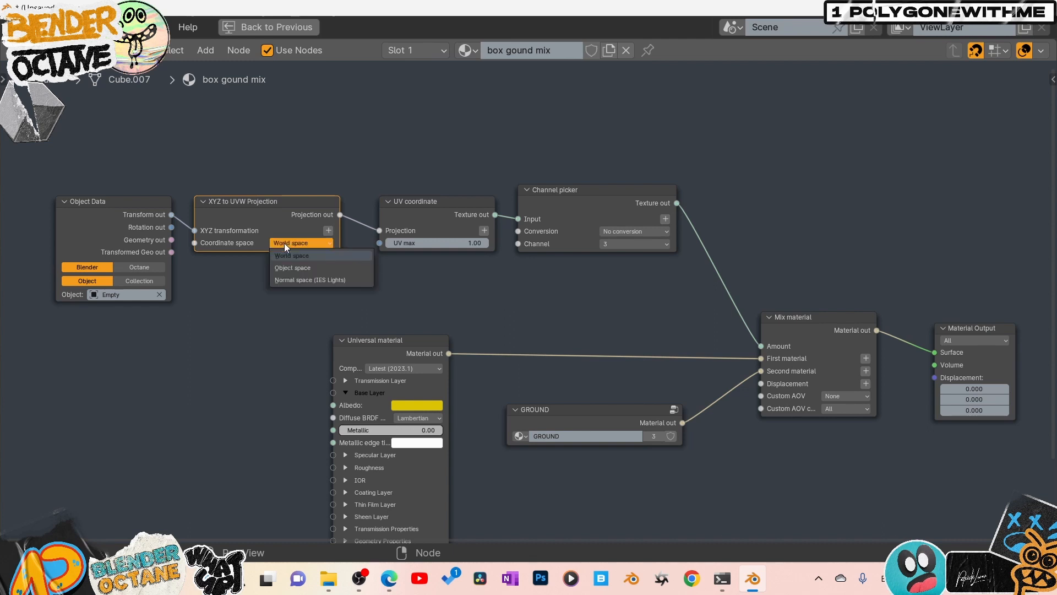
left_click(286, 255)
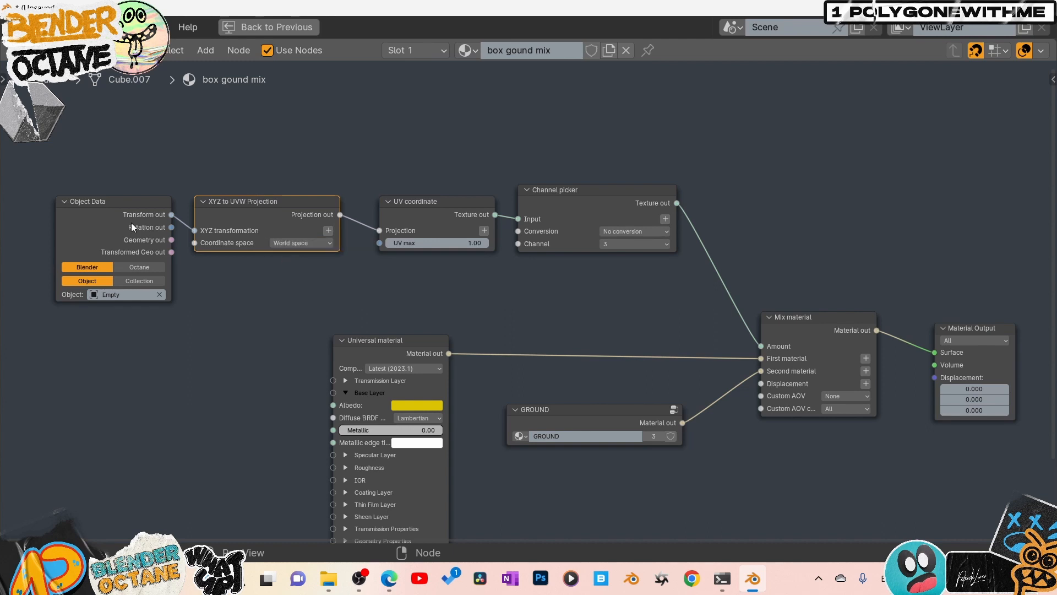
left_click(107, 223)
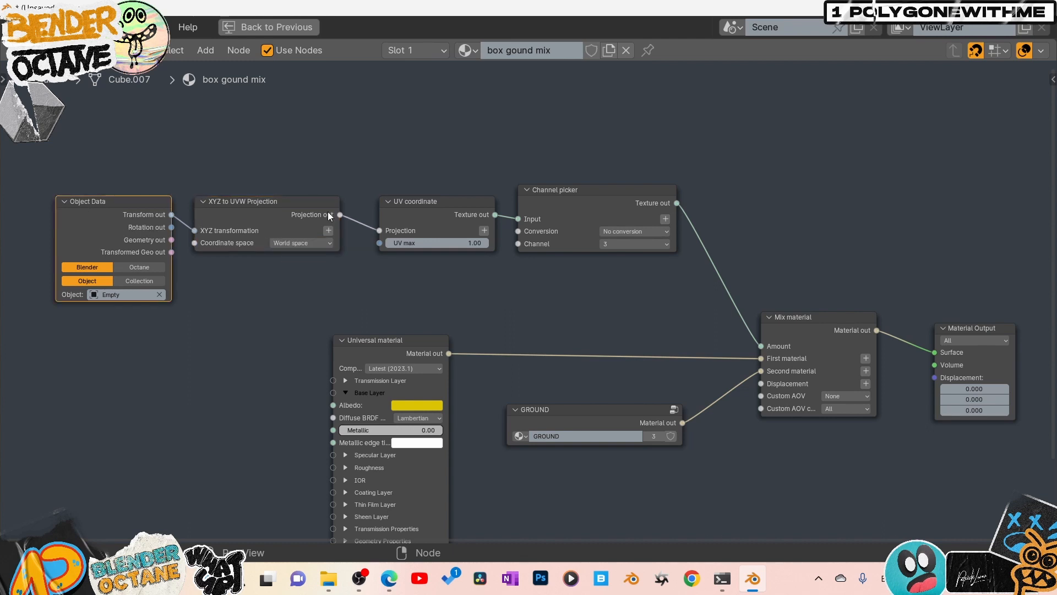
left_click(263, 30)
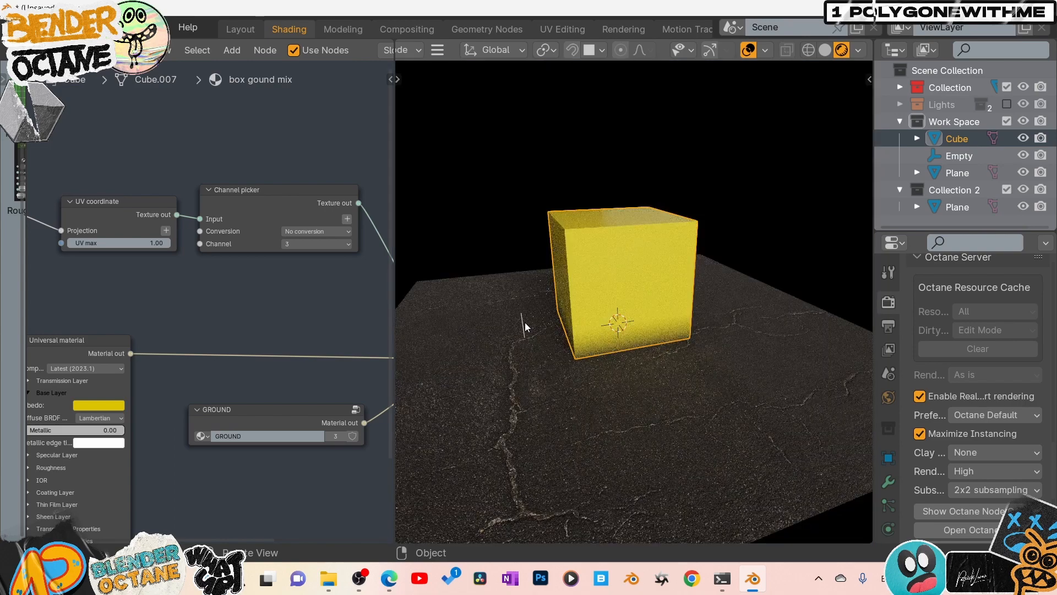
Select the Empty beside the cube and apply its object transform
left_click(524, 322)
key("g")
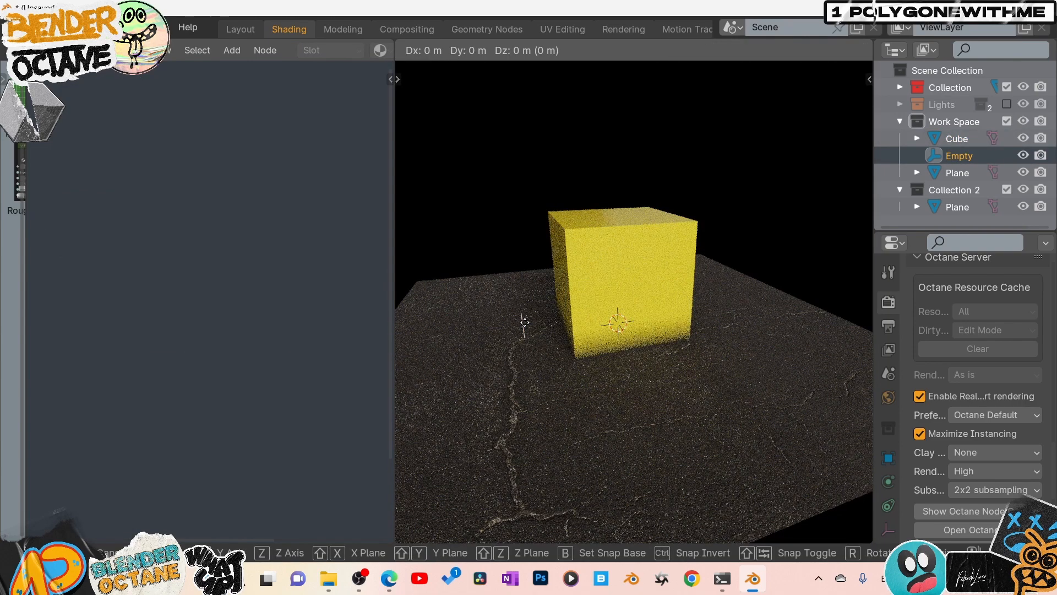
left_click(524, 319)
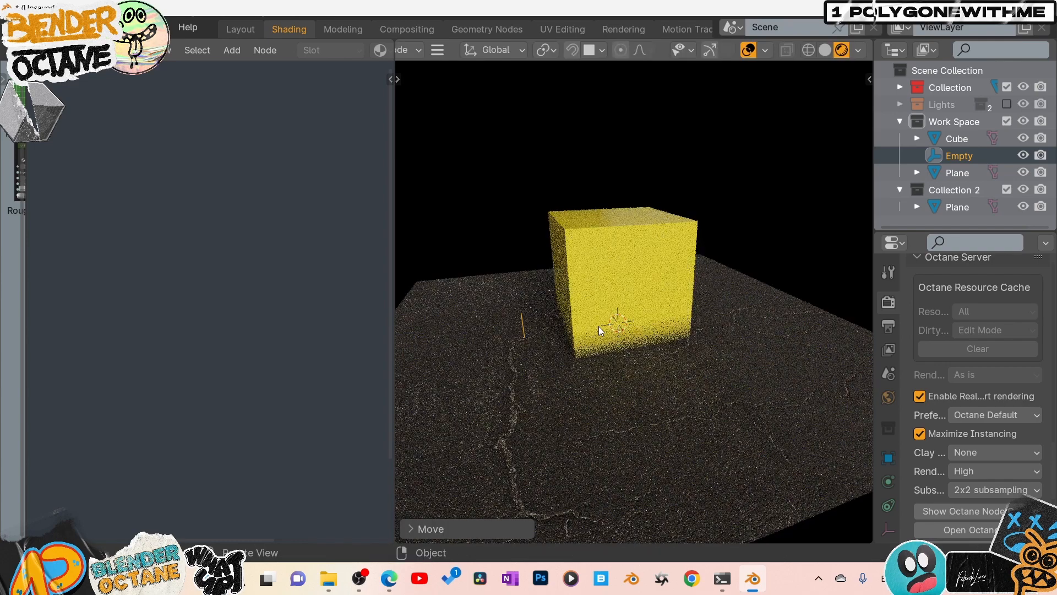
key("ctrl+a")
left_click(537, 312)
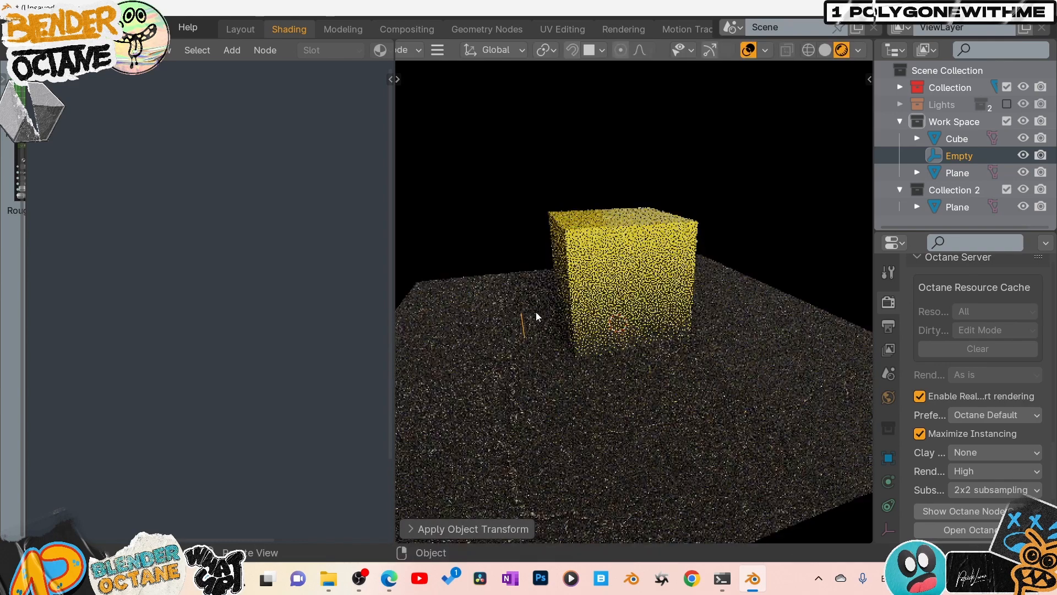
Reselect the cube and switch its Object Data node from Blender to Octane
left_click(585, 321)
middle_click_drag(165, 279, 471, 283)
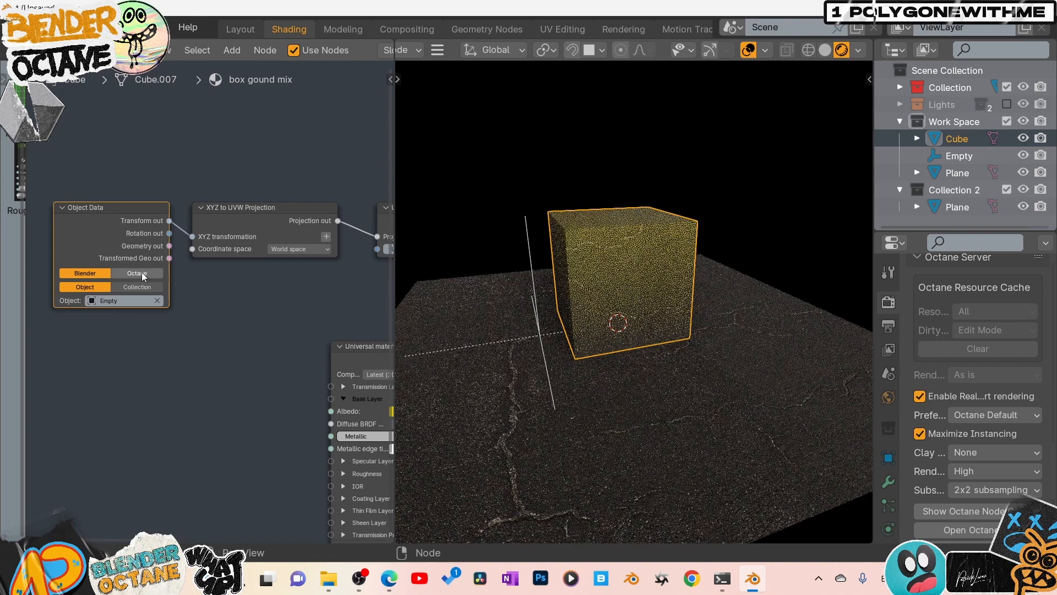
left_click(141, 272)
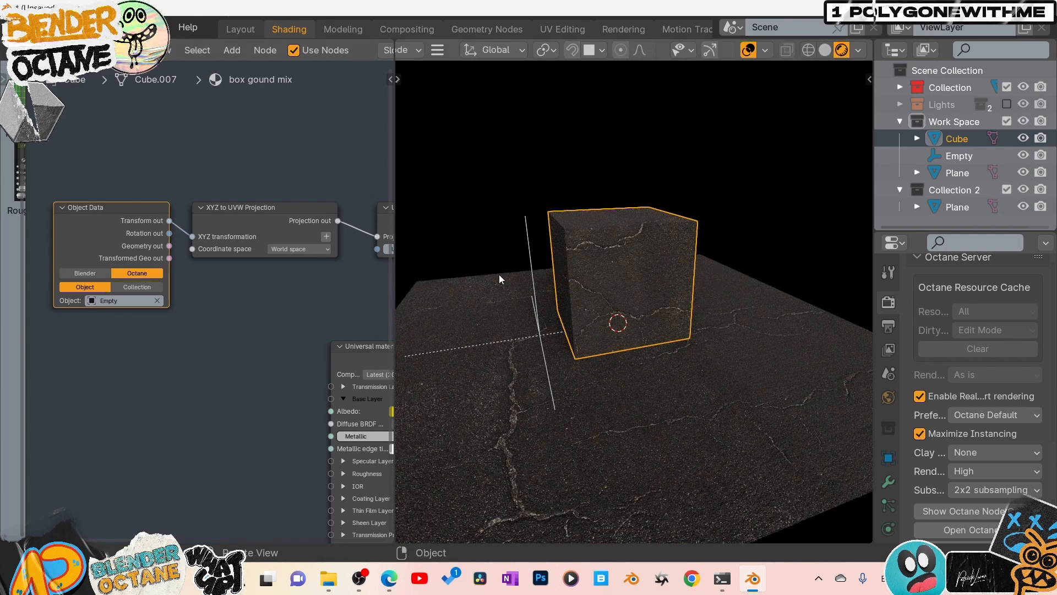
Select the Empty beside the cube, scale it down and move it toward the cube
key("g")
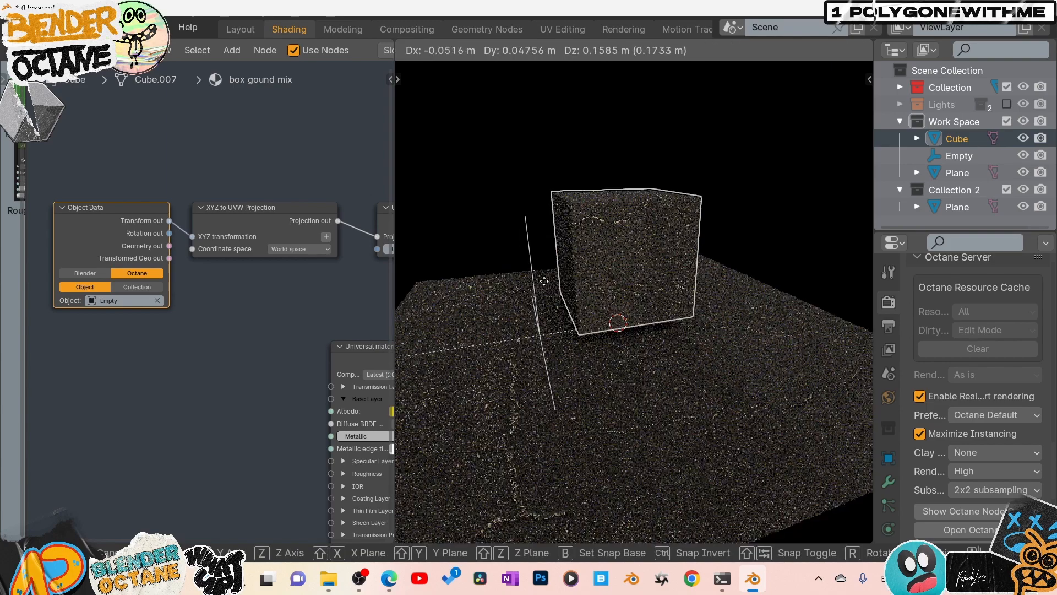
key("Escape")
left_click(533, 264)
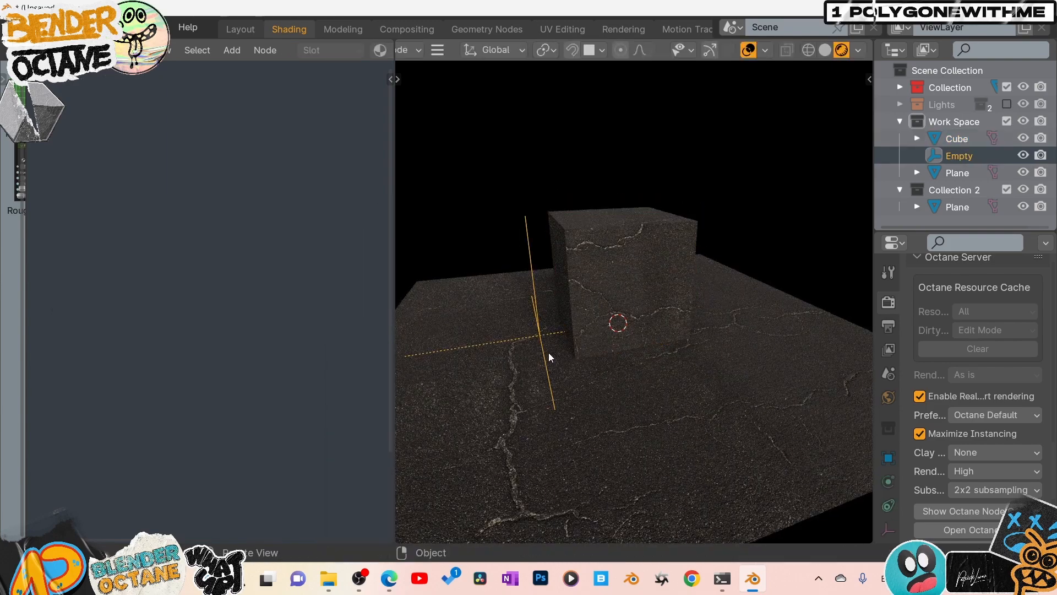
key("s")
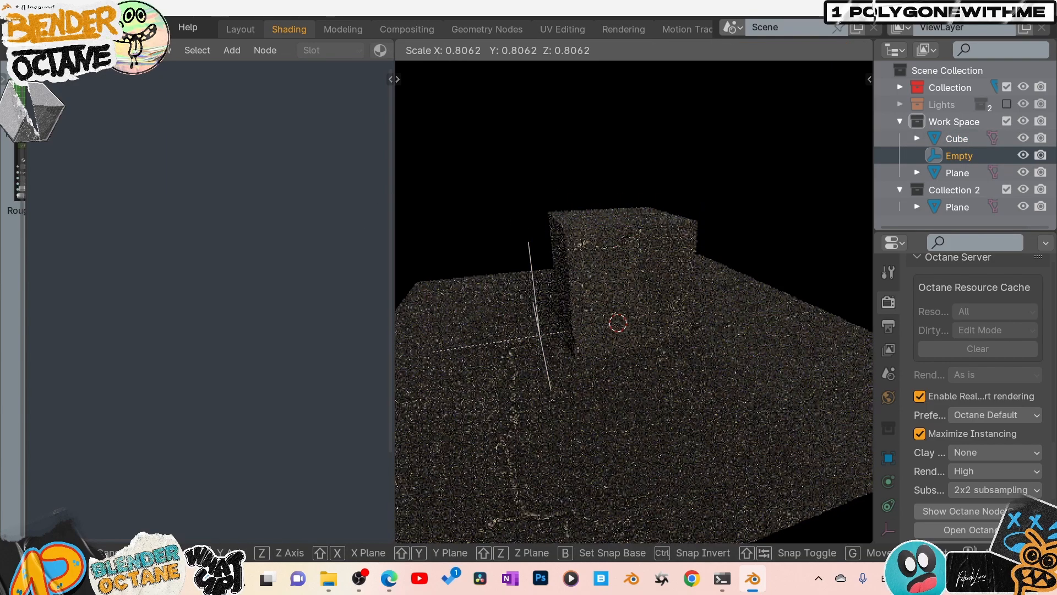
left_click(709, 289)
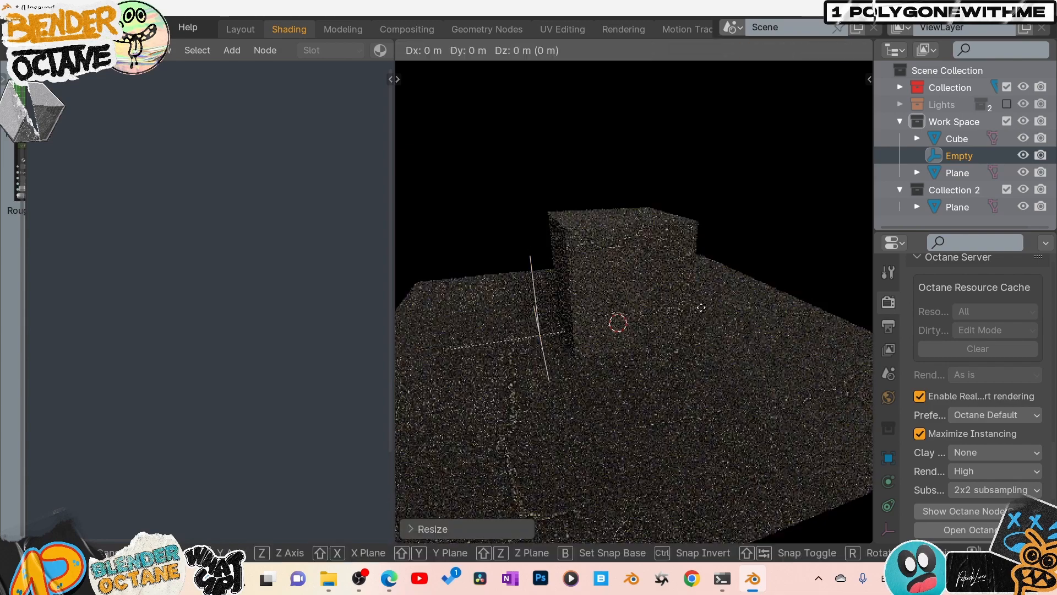
left_click(547, 252)
Set the Channel picker in the cube's box gound mix material to channel 2
middle_click_drag(295, 290, 17, 289)
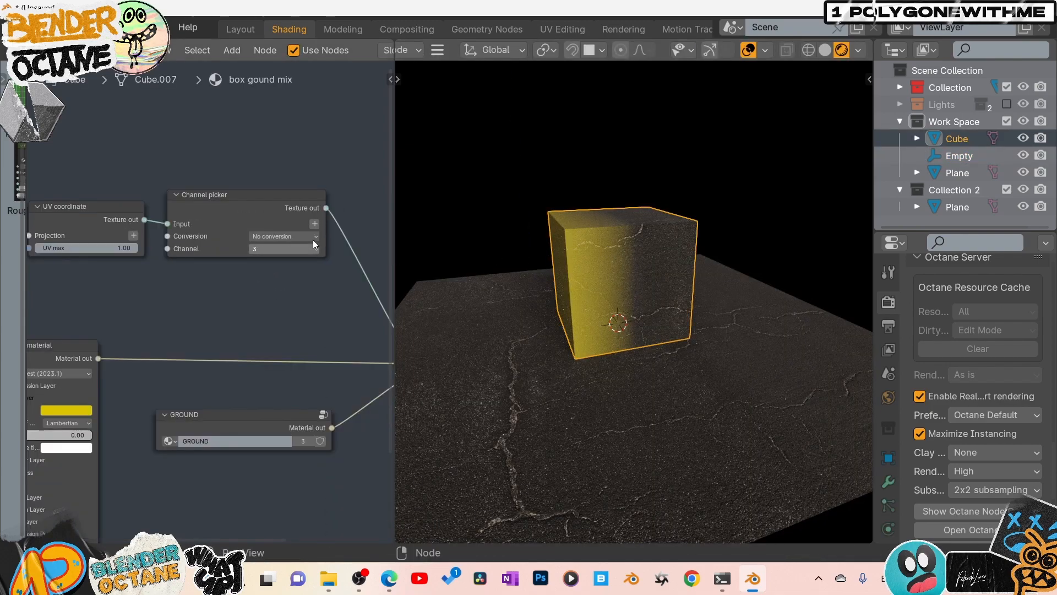
left_click(309, 250)
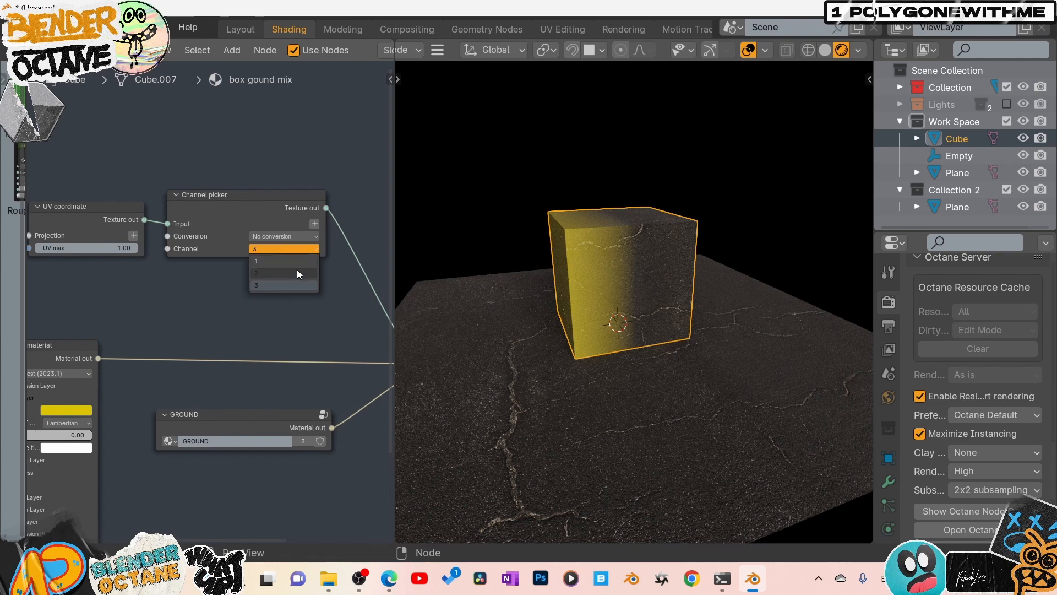
left_click(296, 269)
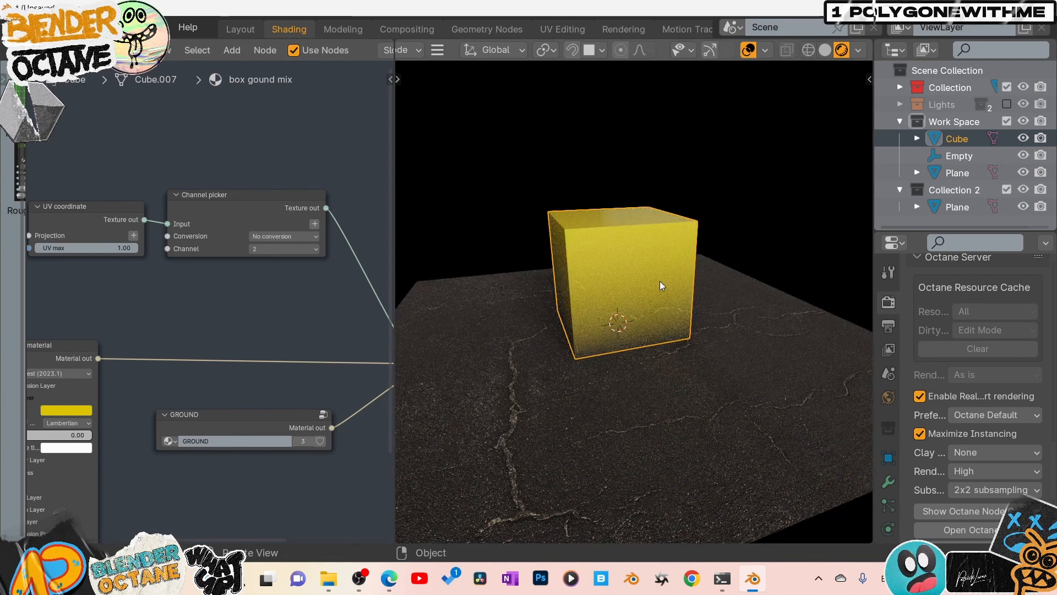
Raise the Empty along global Z to about the cube's mid-height and shift it along global Y out beside the cube
left_click(961, 155)
key("g")
key("z")
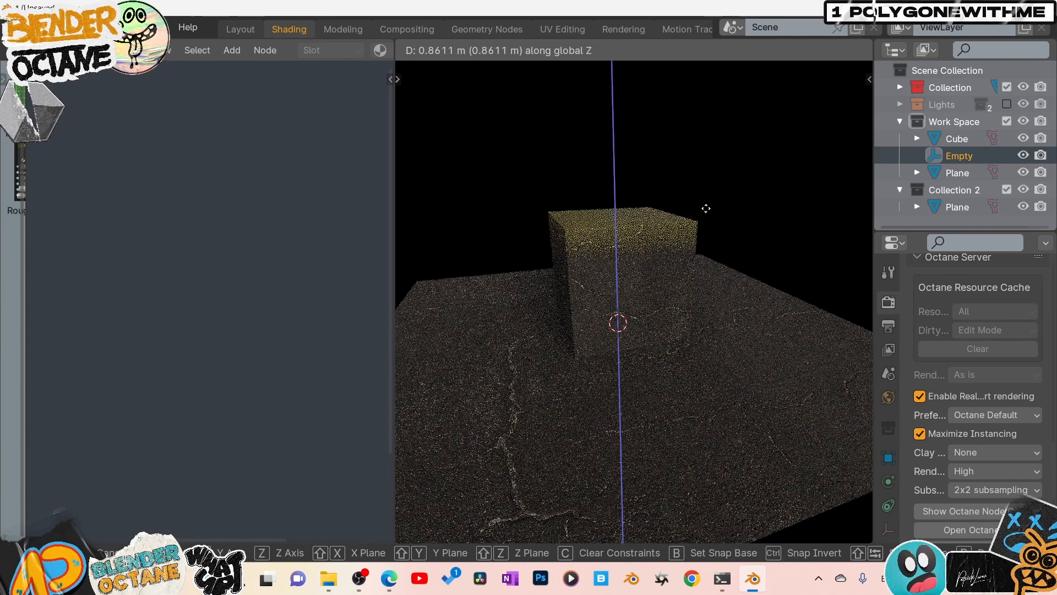
left_click(705, 266)
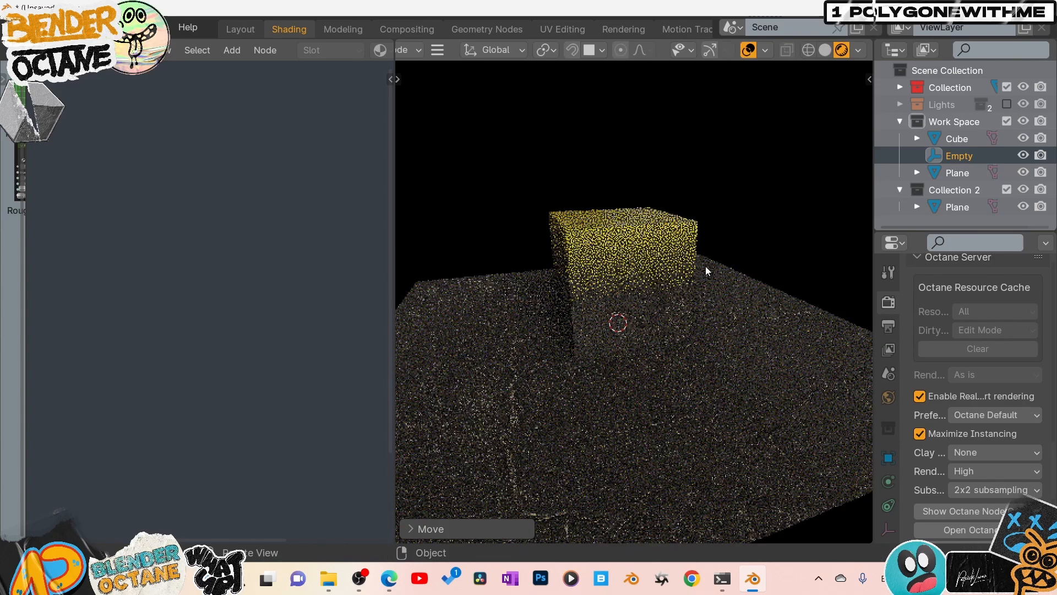
key("g")
key("y")
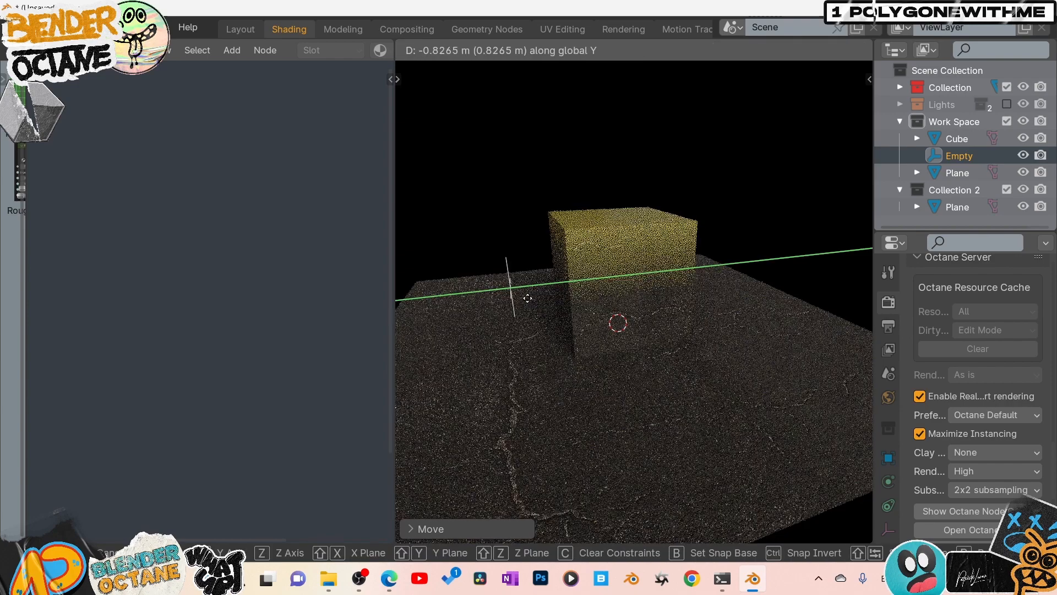
left_click(535, 302)
Scale the Empty down to about half size and raise it slightly along global Z to place the blend line
key("s")
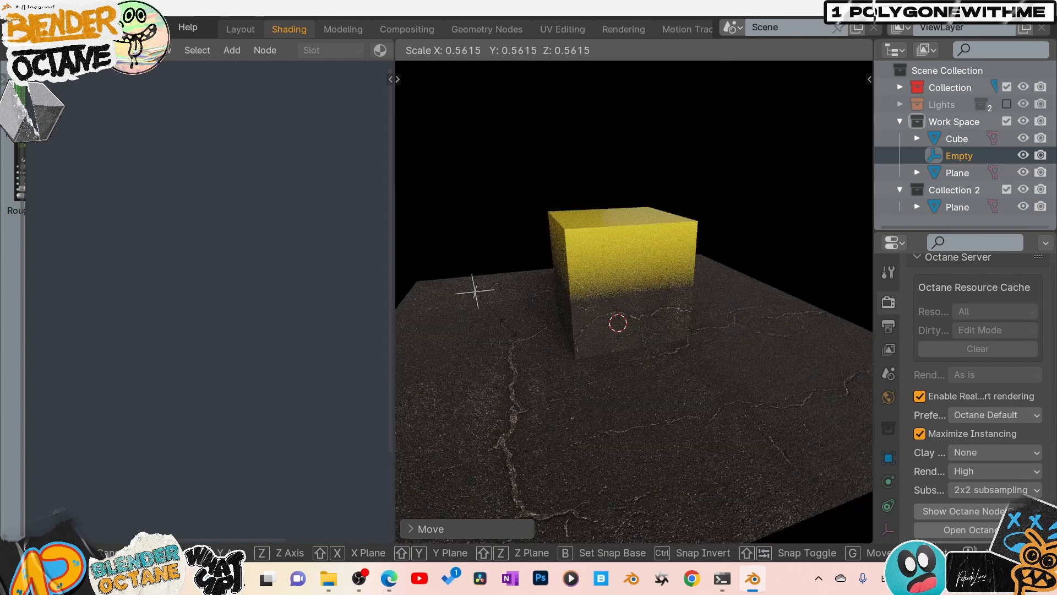
left_click(560, 337)
key("g")
key("z")
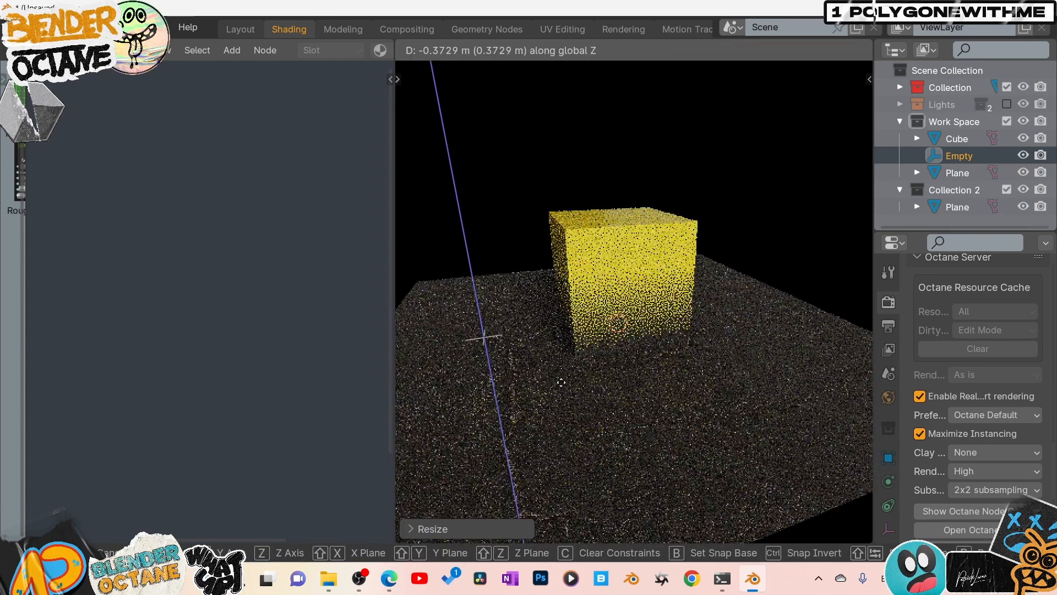
left_click(601, 335)
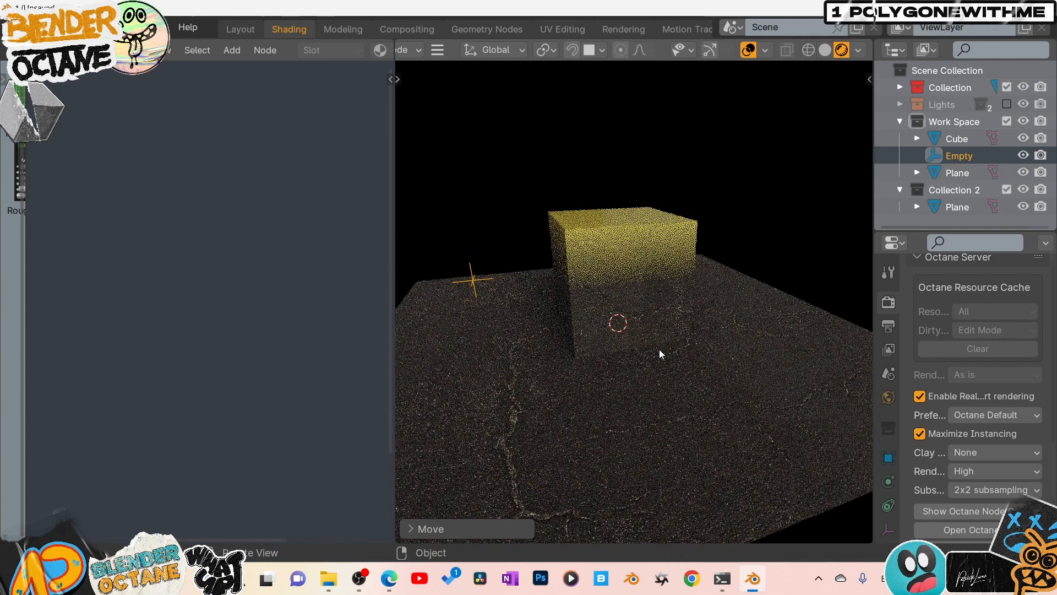
Shrink the Empty to a tiny size to sharpen the transition between the yellow and GROUND materials
key("s")
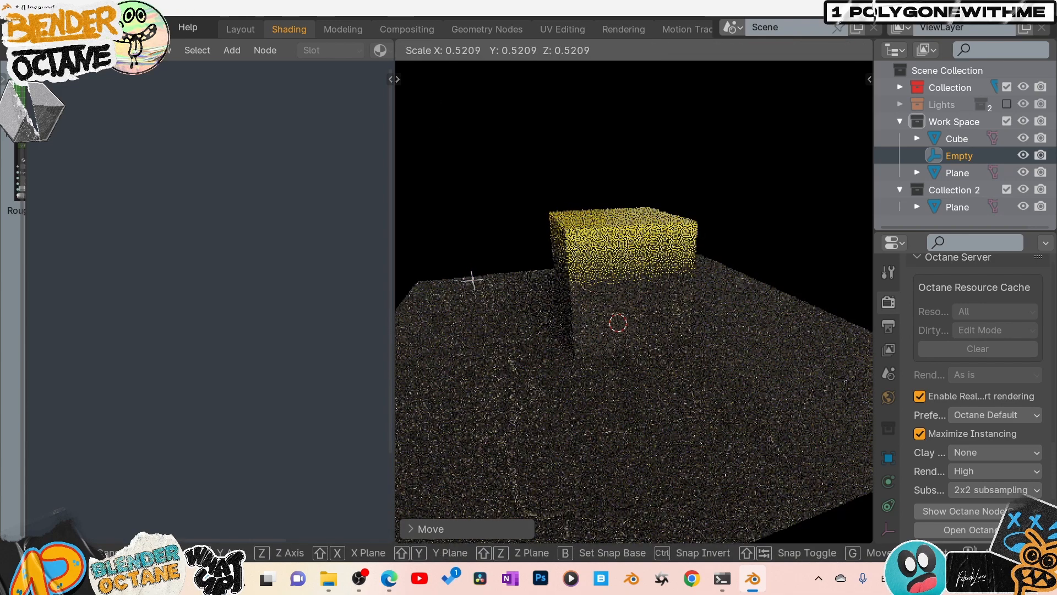
left_click(521, 274)
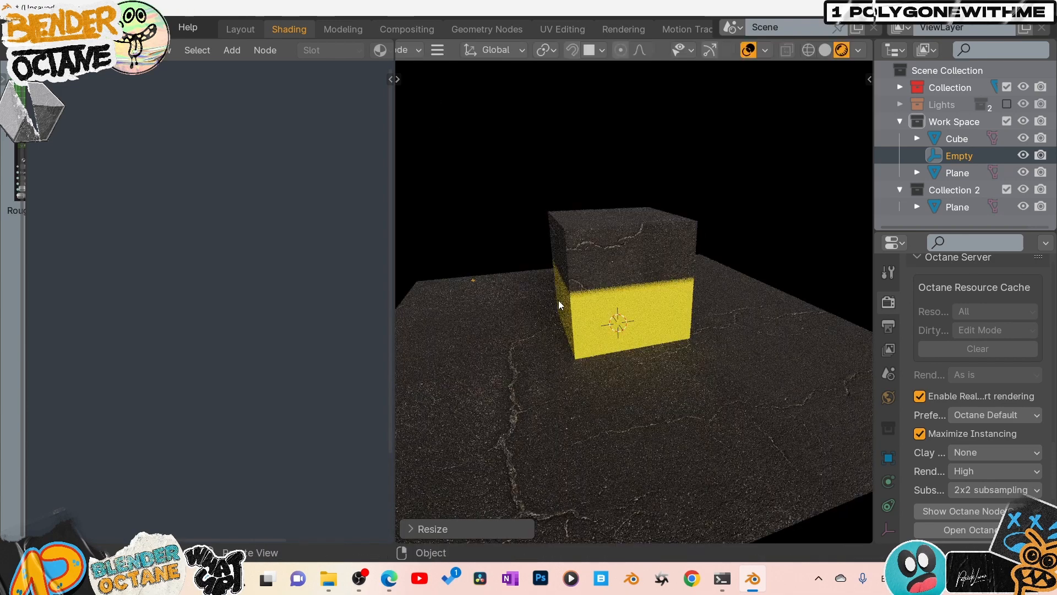
key("s")
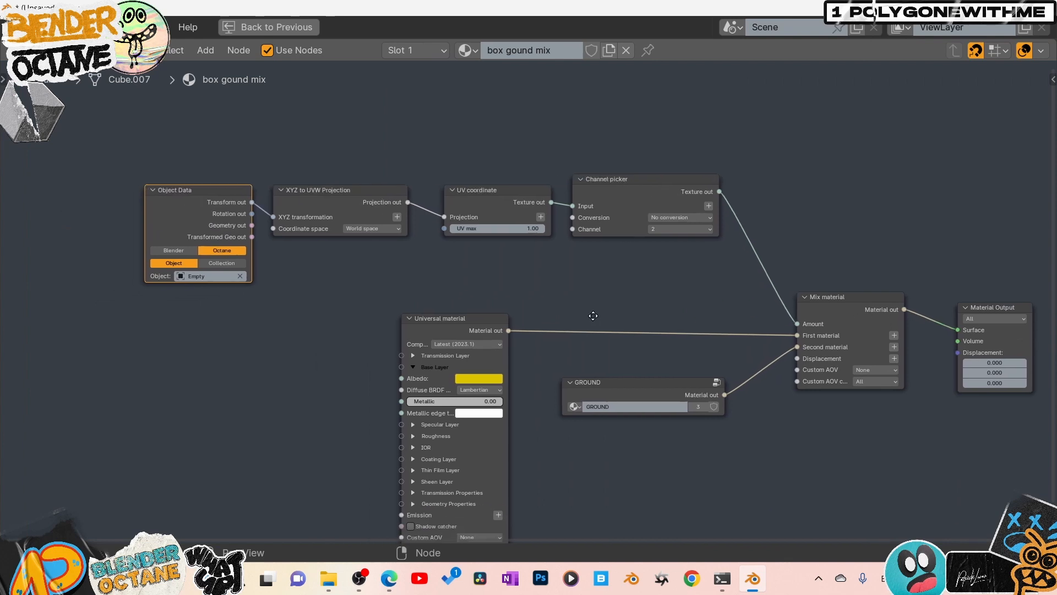
Review the Channel picker, UV coordinate and XYZ to UVW Projection nodes in the cube's maximized node graph
middle_click_drag(593, 316, 600, 316)
left_click(649, 189)
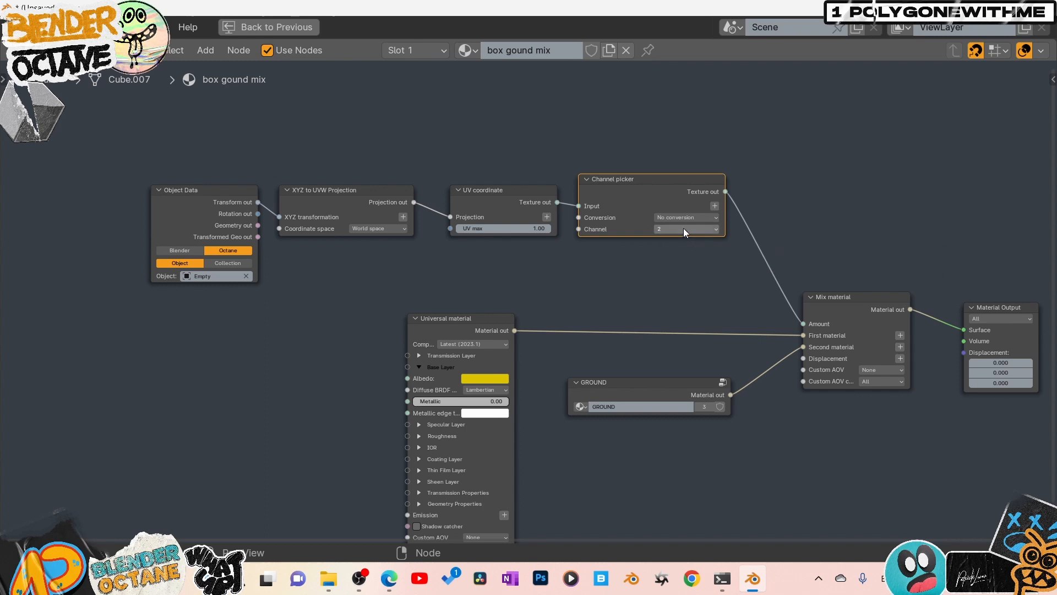
left_click(532, 202)
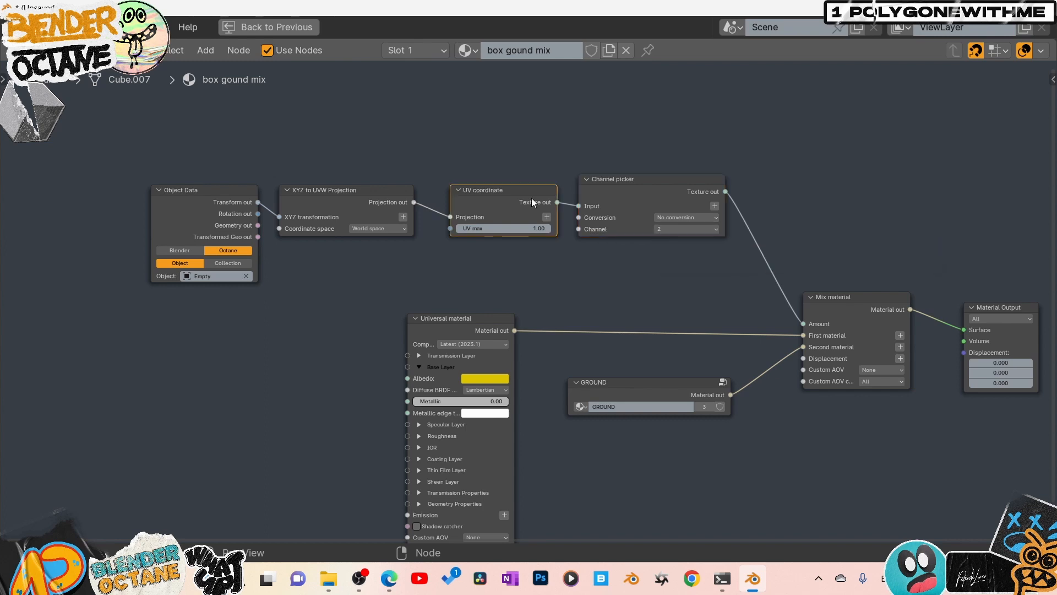
left_click(373, 195)
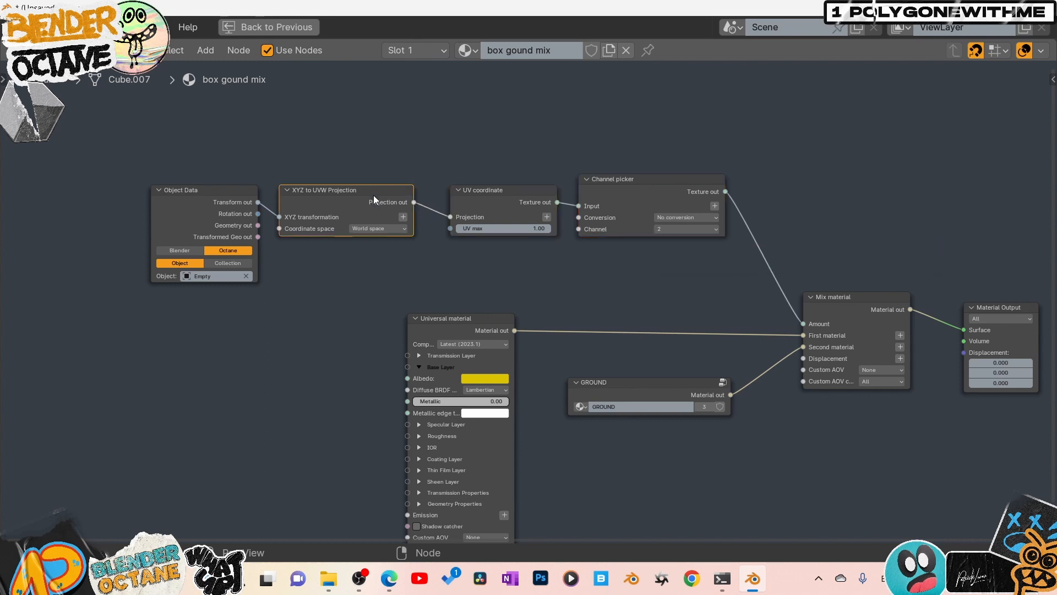